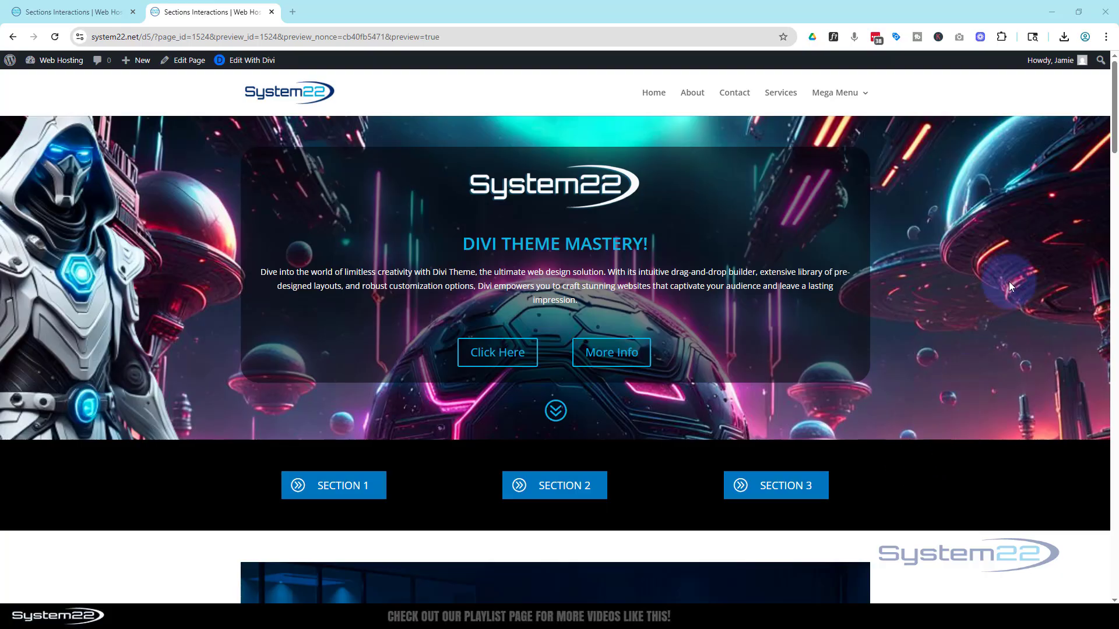
# Test the Section 1 button on the preview page by showing its section, looking it over and hiding it again
pyautogui.scroll(-4, 1010, 286)
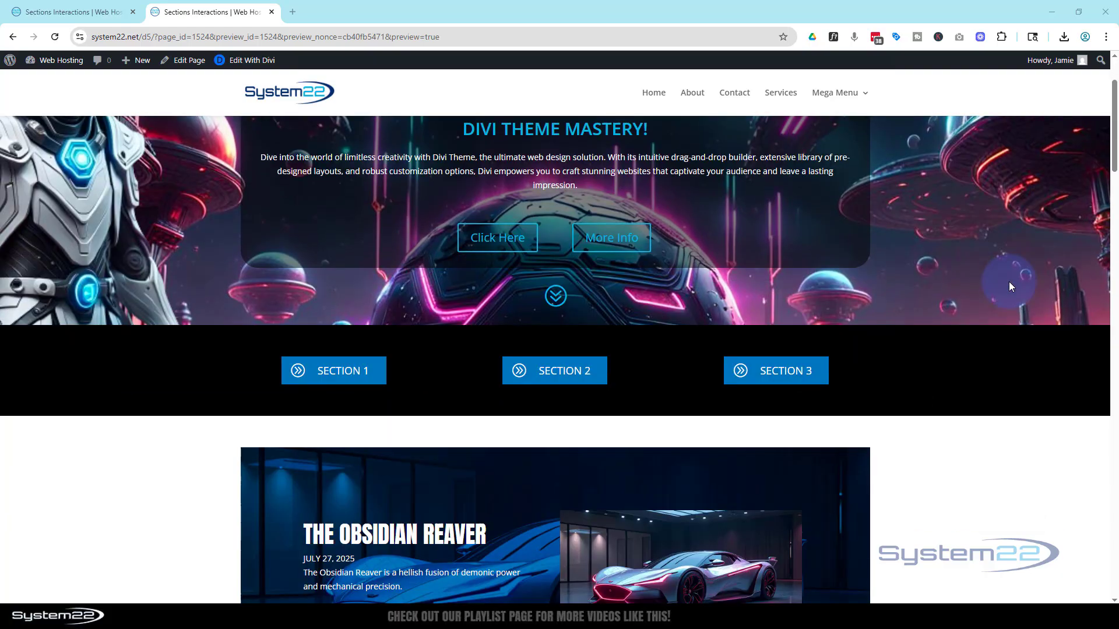
pyautogui.scroll(-1, 1010, 286)
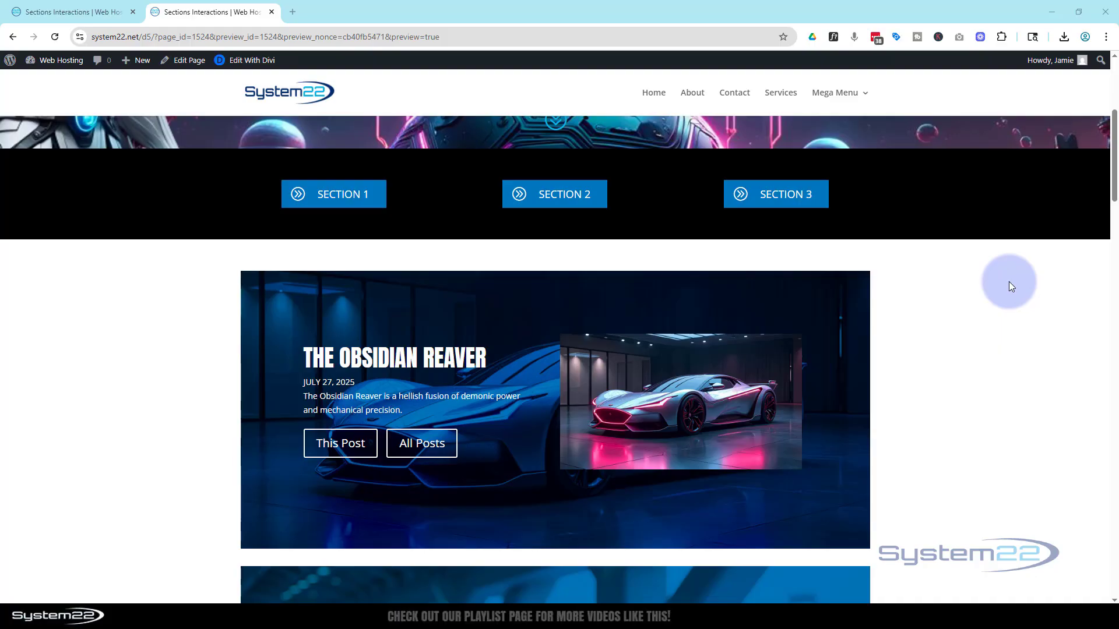
pyautogui.scroll(-1, 1010, 286)
pyautogui.scroll(1, 1011, 285)
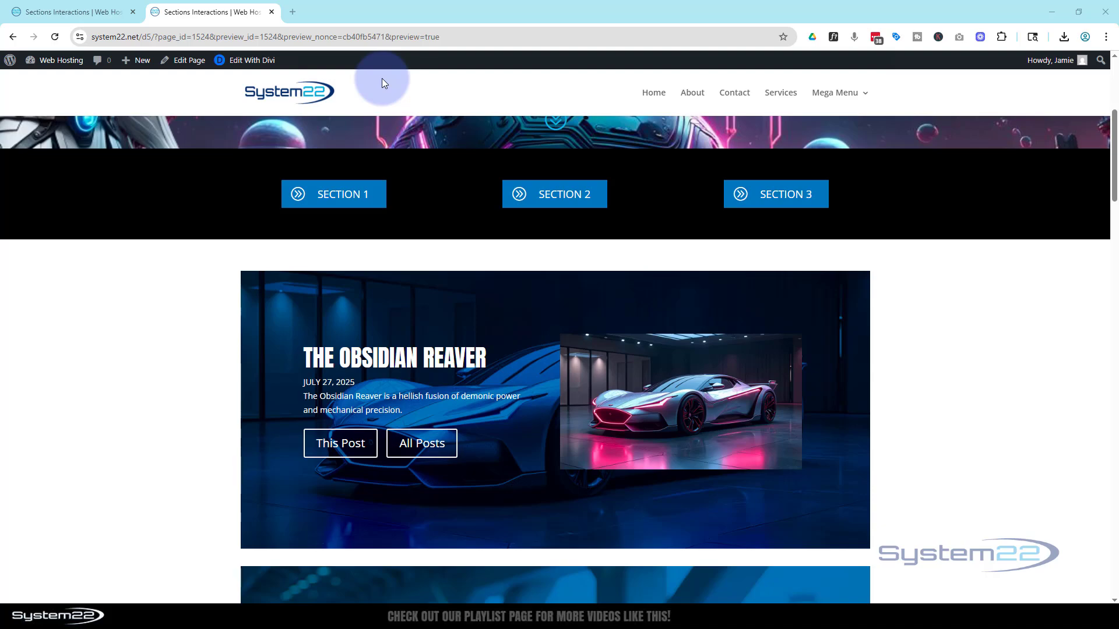
pyautogui.click(350, 194)
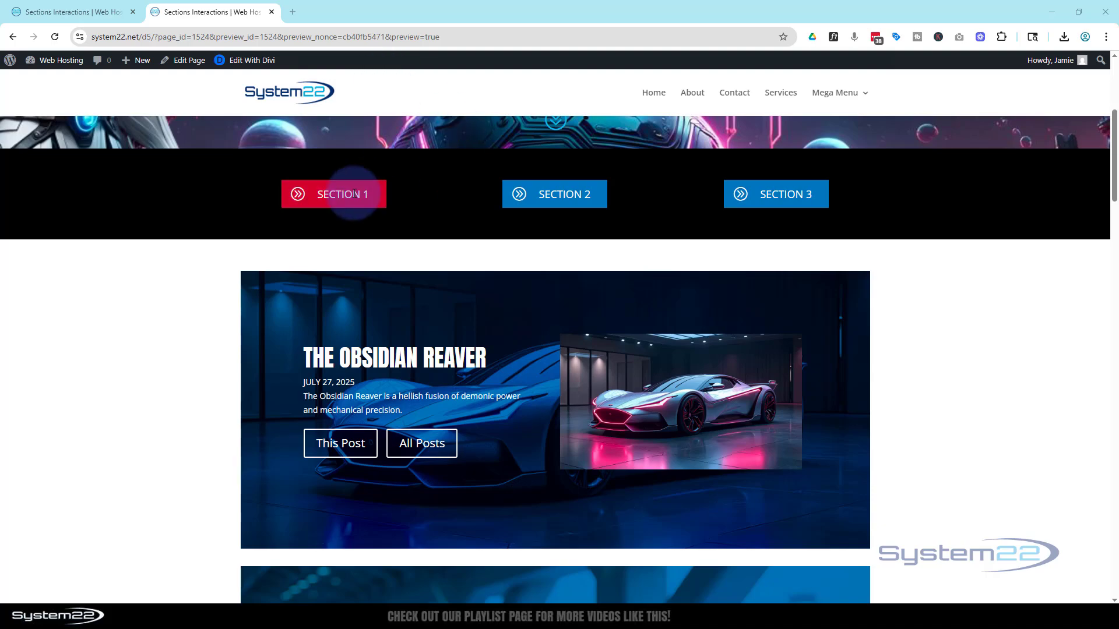
pyautogui.click(532, 195)
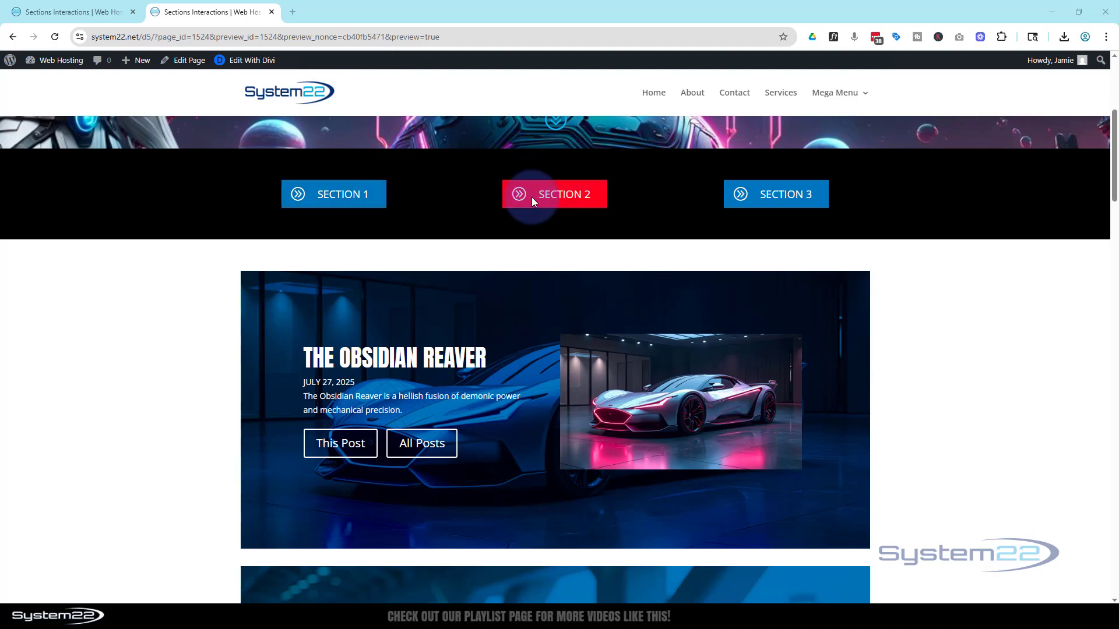
pyautogui.click(770, 193)
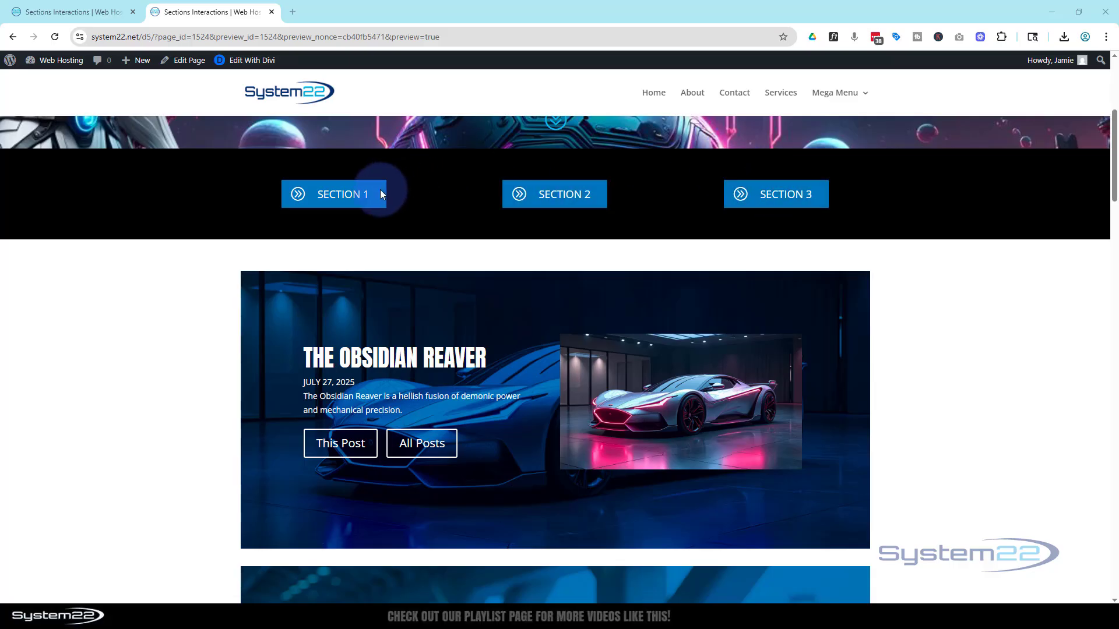
pyautogui.click(328, 194)
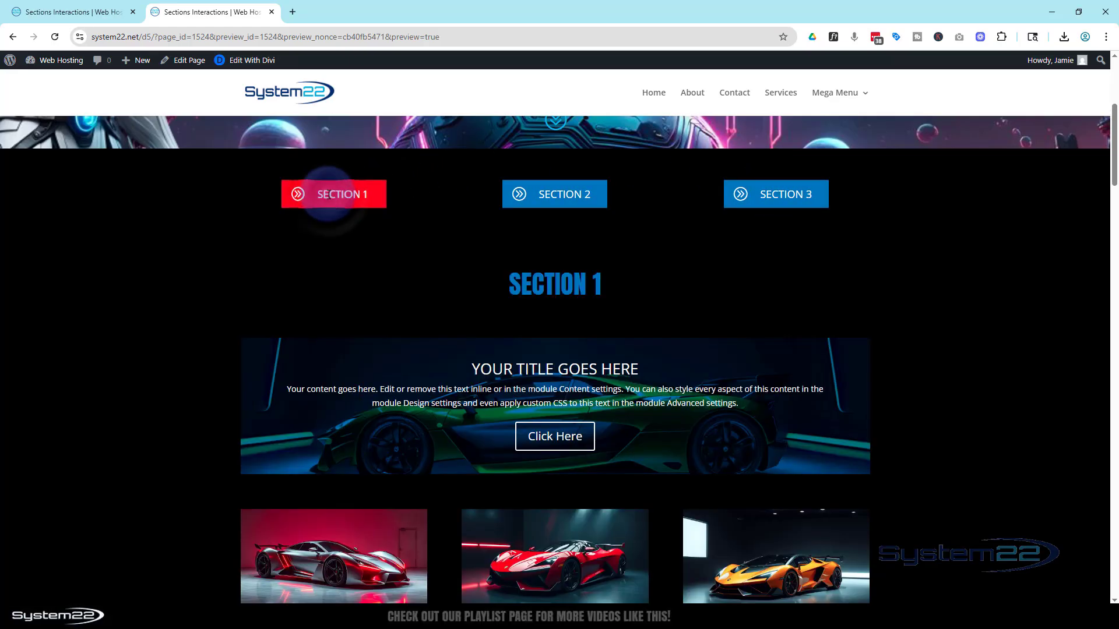
pyautogui.scroll(-4, 145, 396)
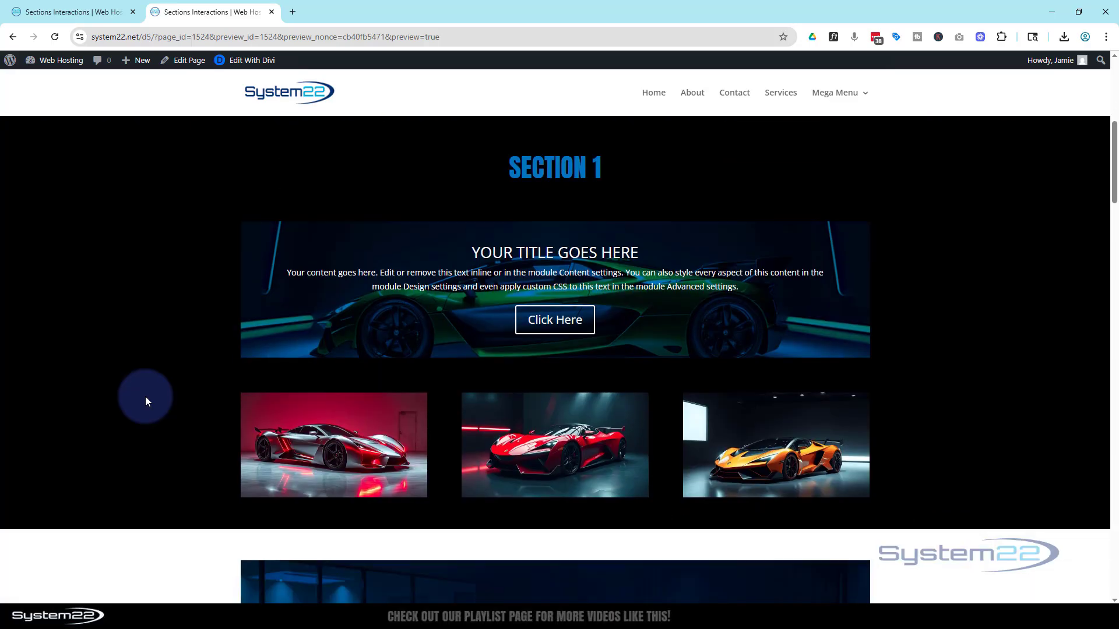
pyautogui.scroll(4, 145, 399)
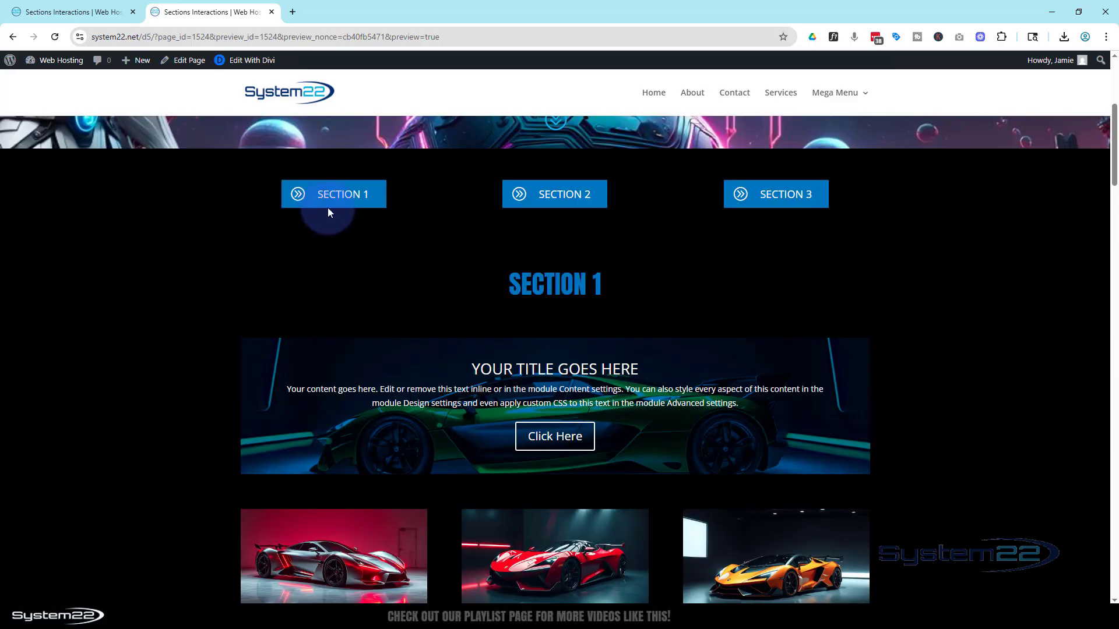
pyautogui.click(342, 198)
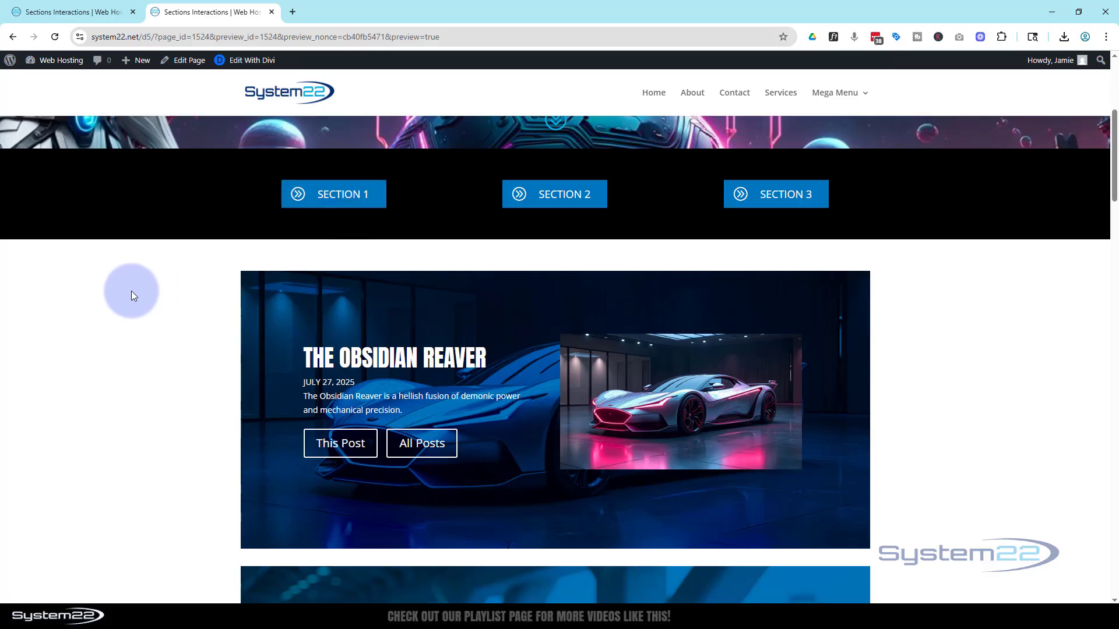
# Toggle Section 2 on and off, then show Section 3 and look over its image gallery
pyautogui.click(550, 197)
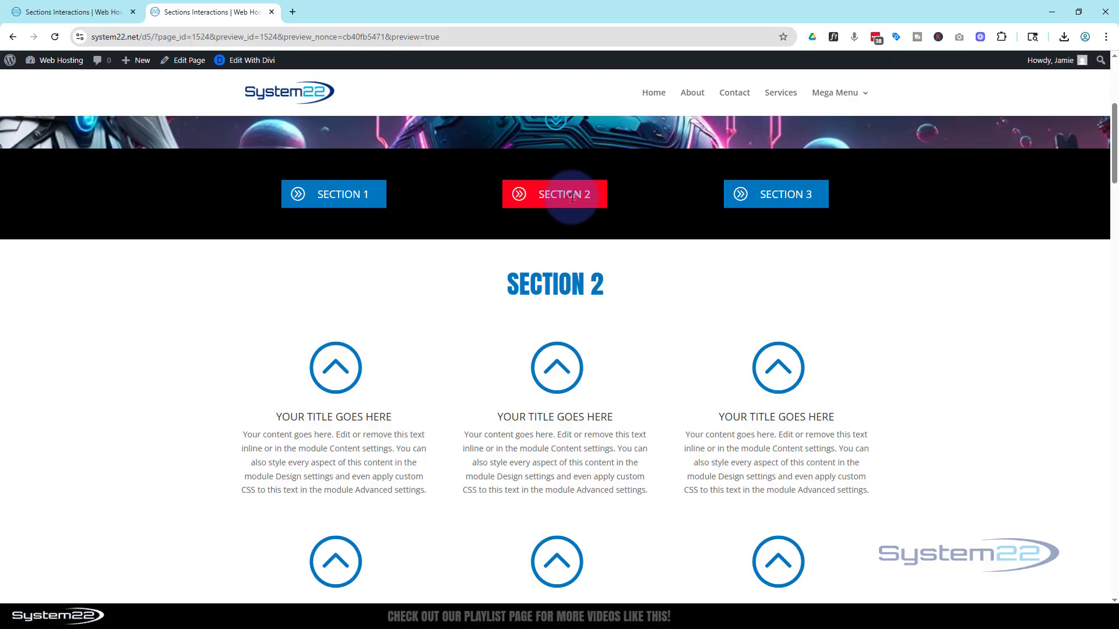
pyautogui.click(573, 197)
pyautogui.click(789, 197)
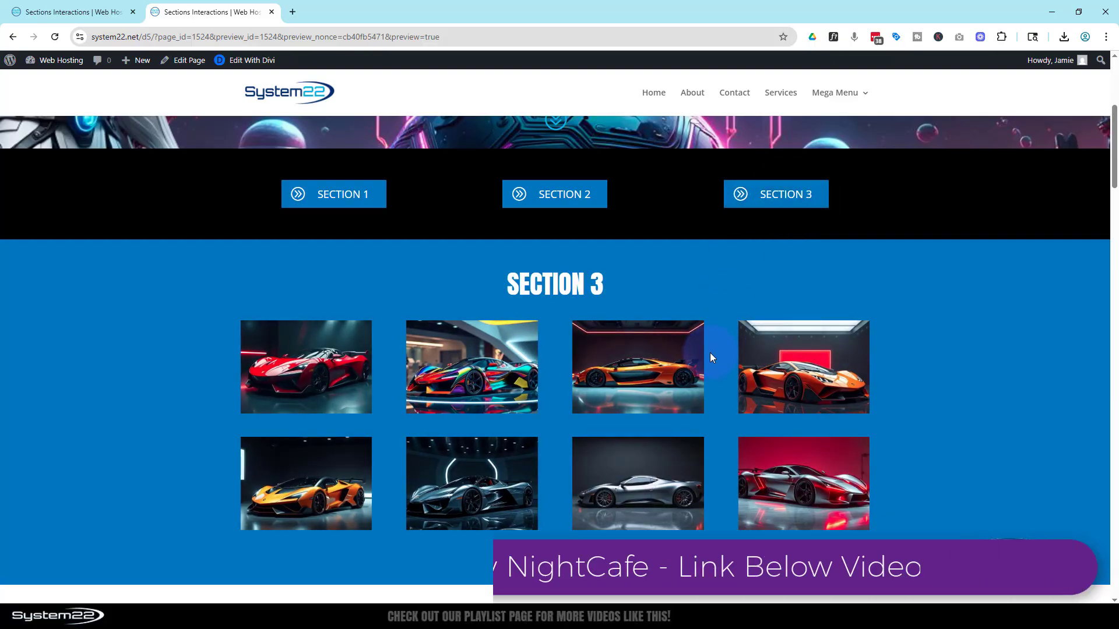
pyautogui.scroll(1, 740, 310)
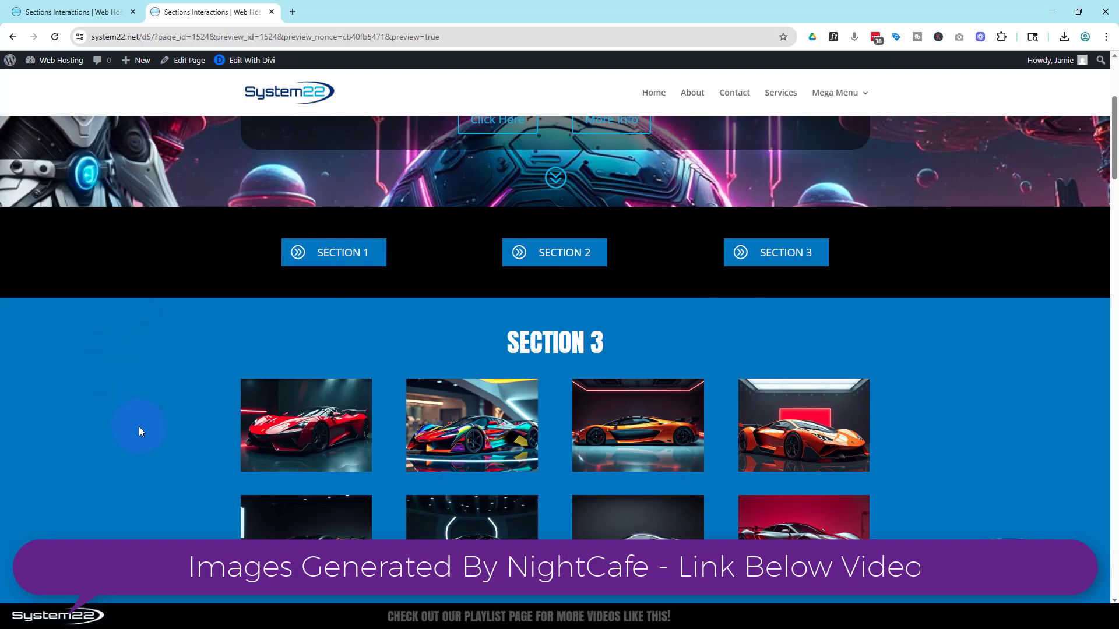
pyautogui.scroll(2, 139, 427)
pyautogui.scroll(-4, 139, 426)
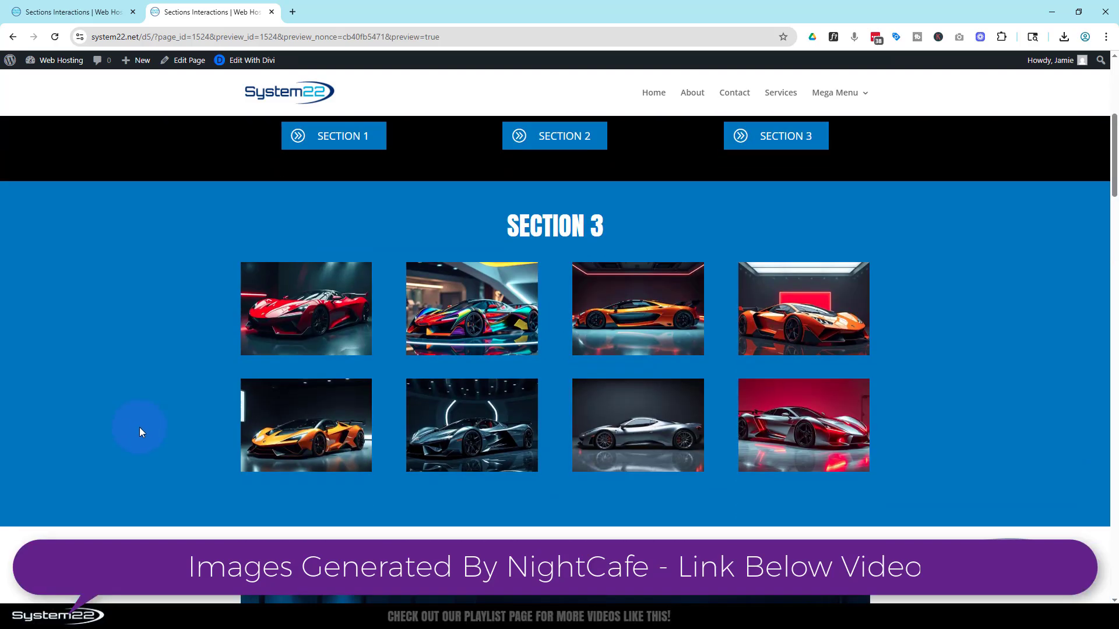
pyautogui.scroll(2, 138, 428)
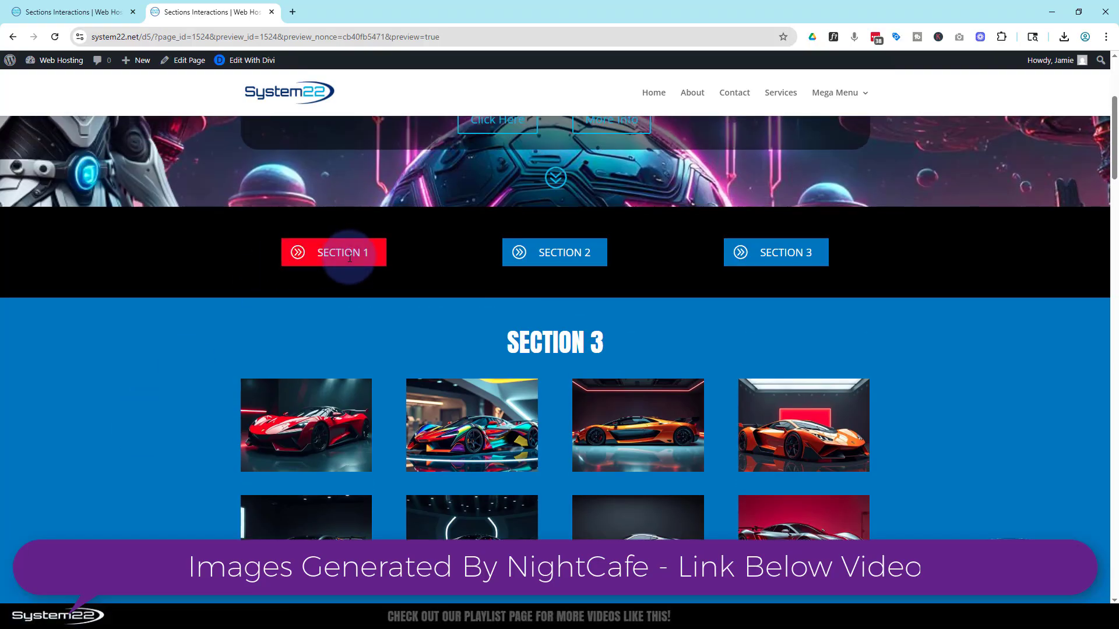
# Show Sections 1 and 2 along with Section 3 and examine how the sections stack below the buttons
pyautogui.click(350, 255)
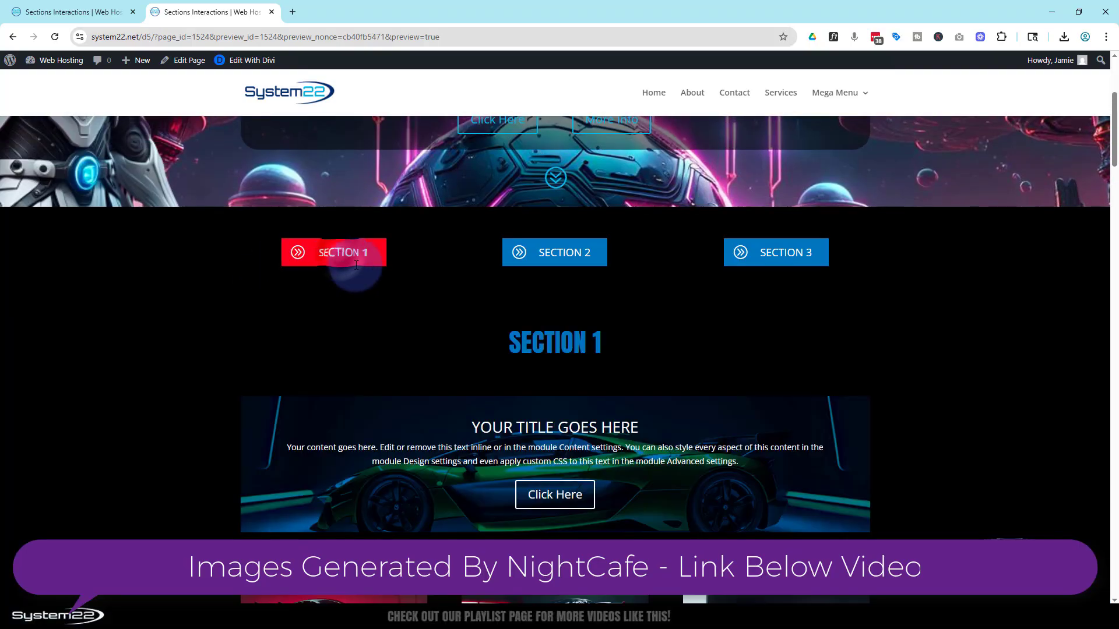
pyautogui.click(577, 254)
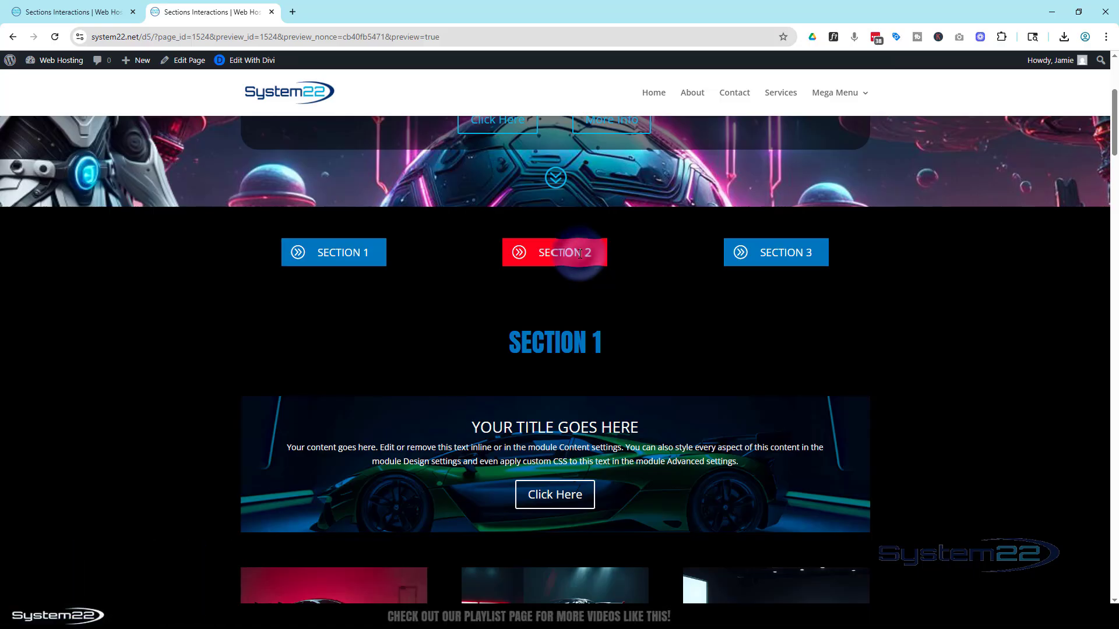
pyautogui.scroll(-10, 621, 320)
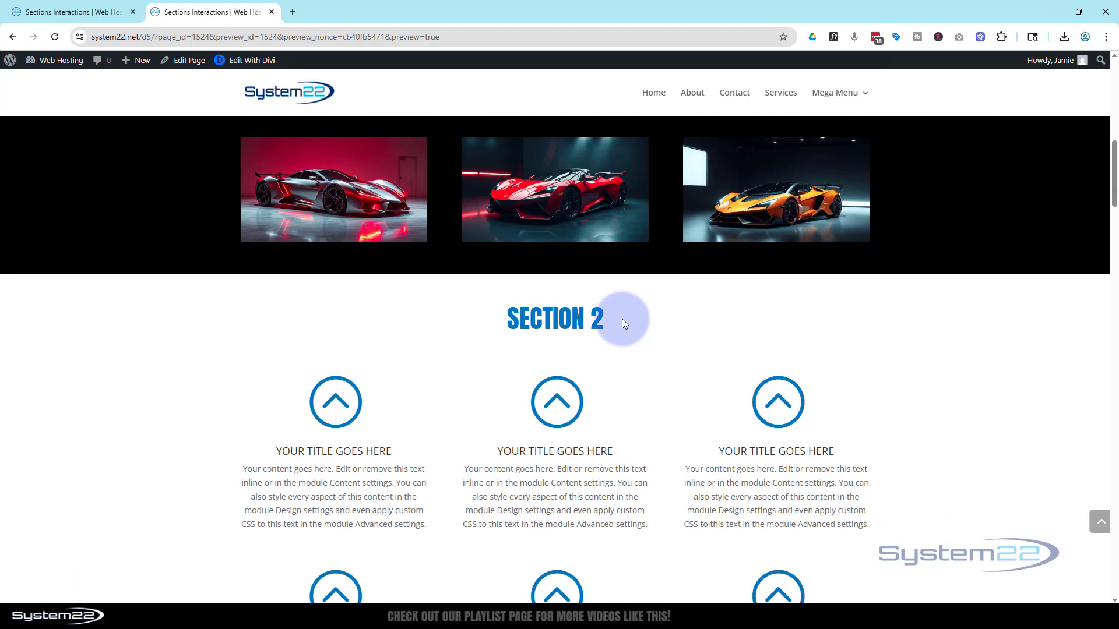
pyautogui.scroll(-4, 621, 319)
pyautogui.scroll(9, 621, 320)
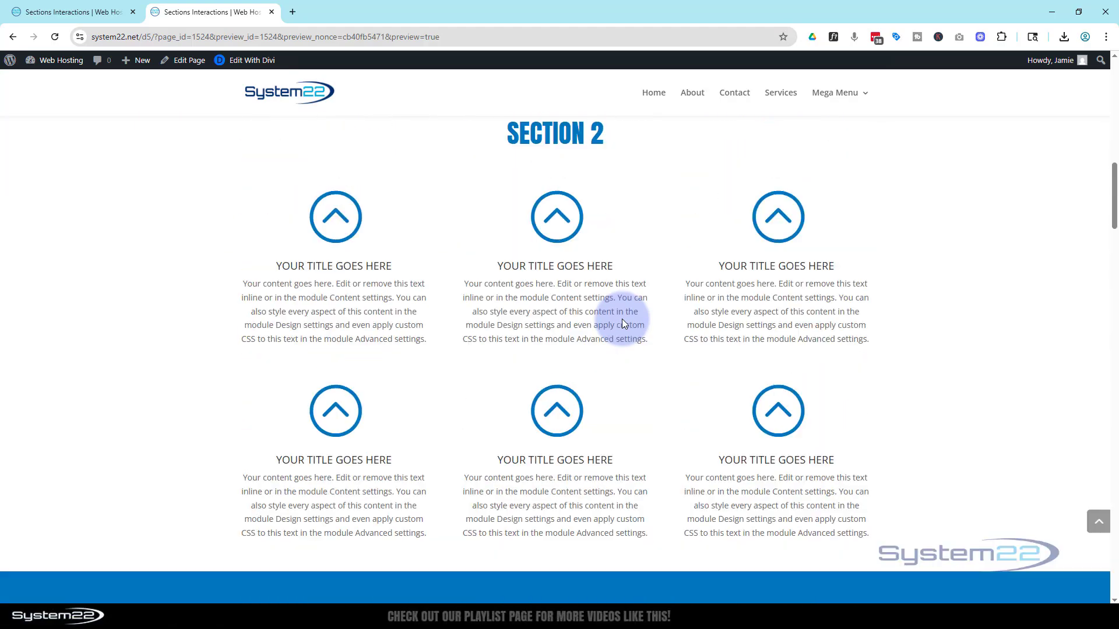
pyautogui.scroll(8, 621, 320)
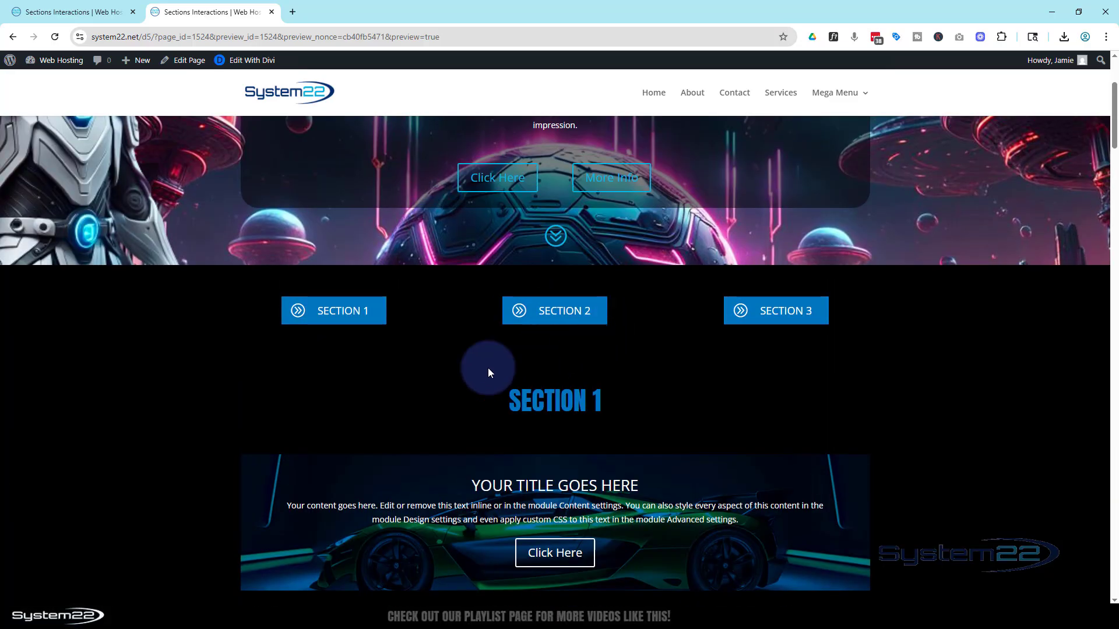
pyautogui.scroll(1, 399, 390)
pyautogui.scroll(1, 419, 415)
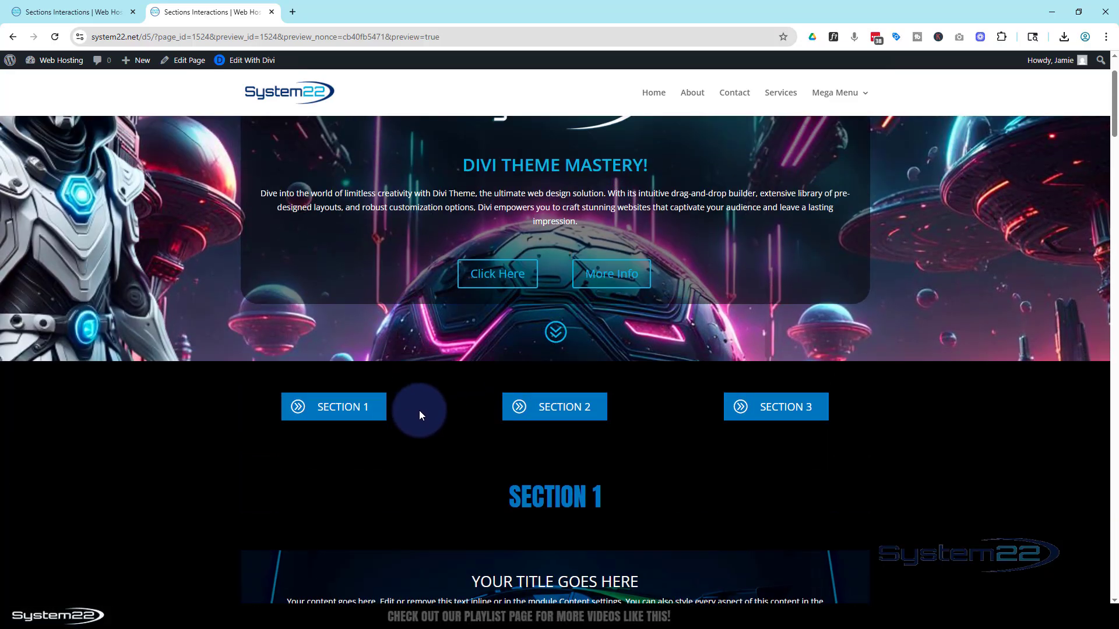
pyautogui.scroll(-2, 428, 406)
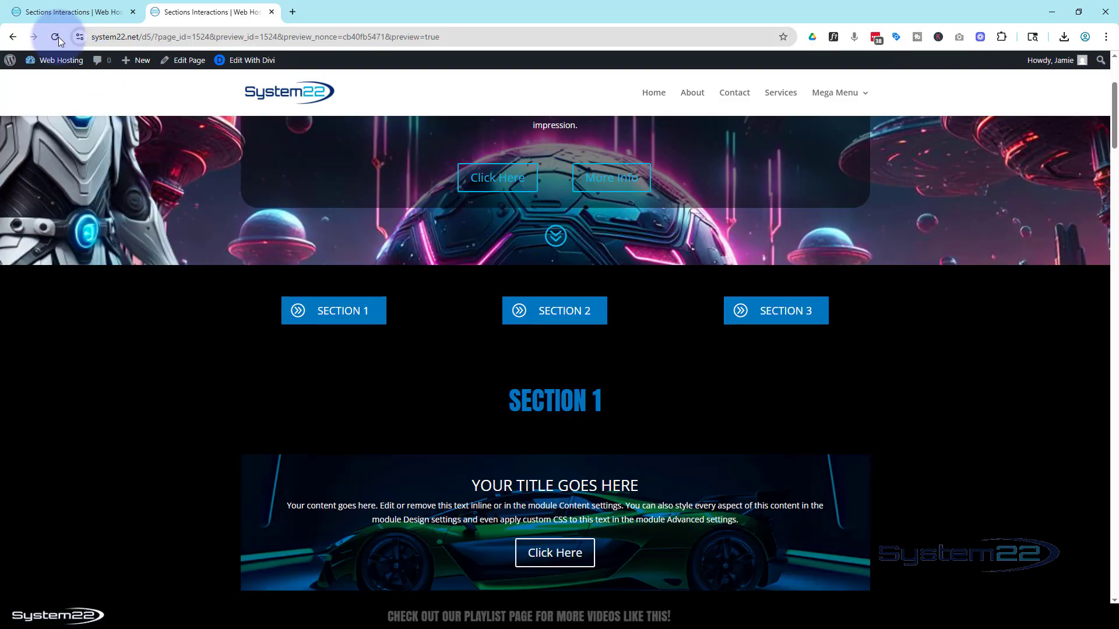
# Switch to the Divi builder tab and review the button row and the layouts of Sections 1, 2 and 3
pyautogui.click(64, 19)
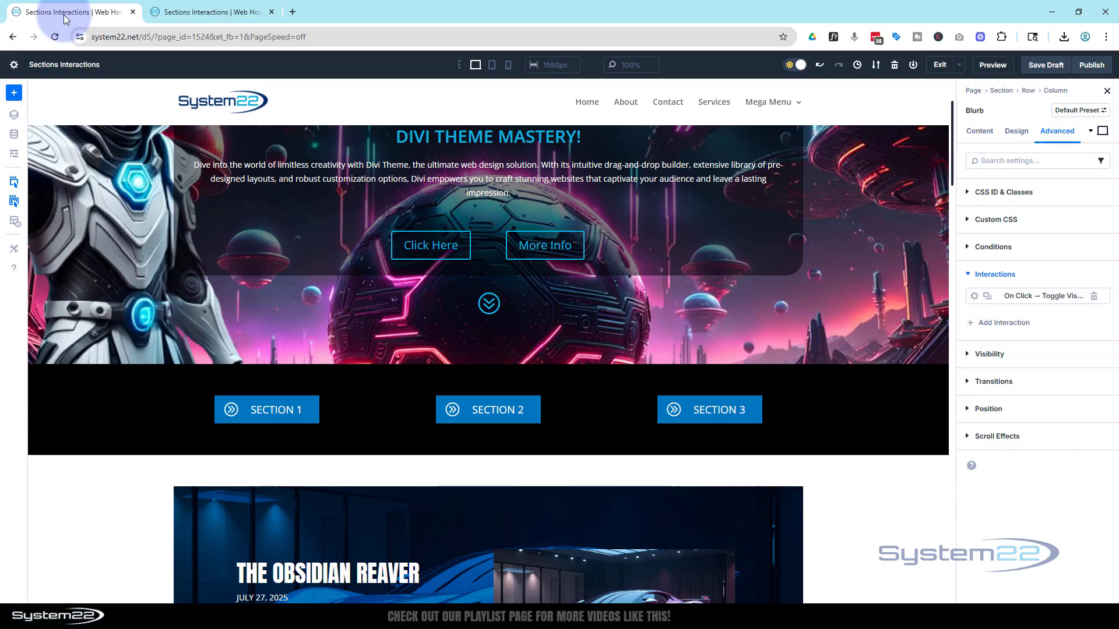
pyautogui.click(399, 544)
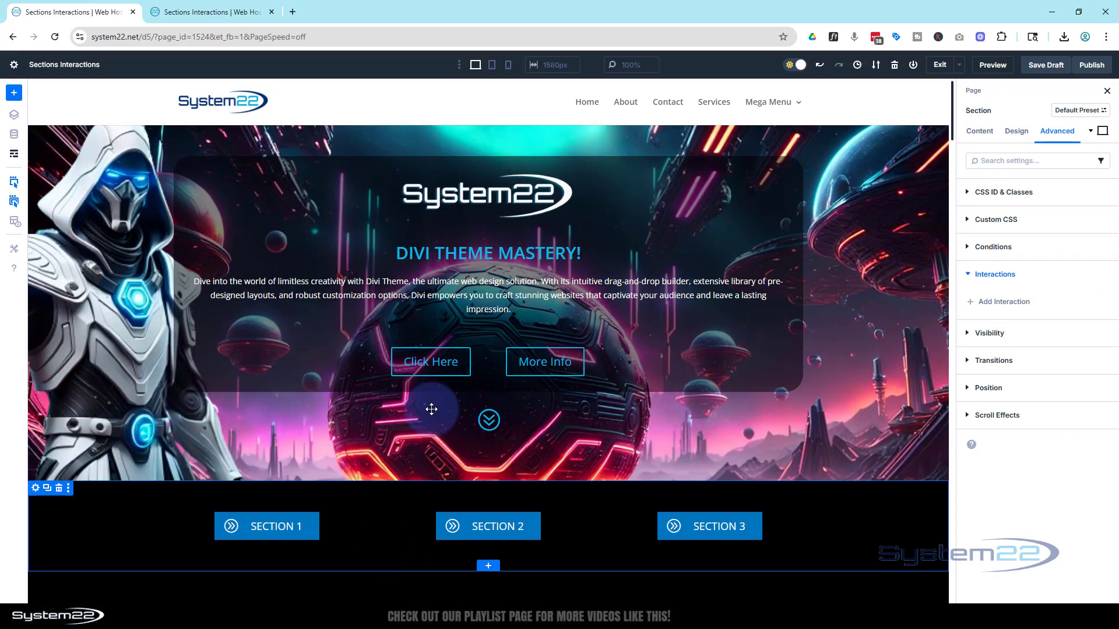
pyautogui.scroll(-3, 429, 407)
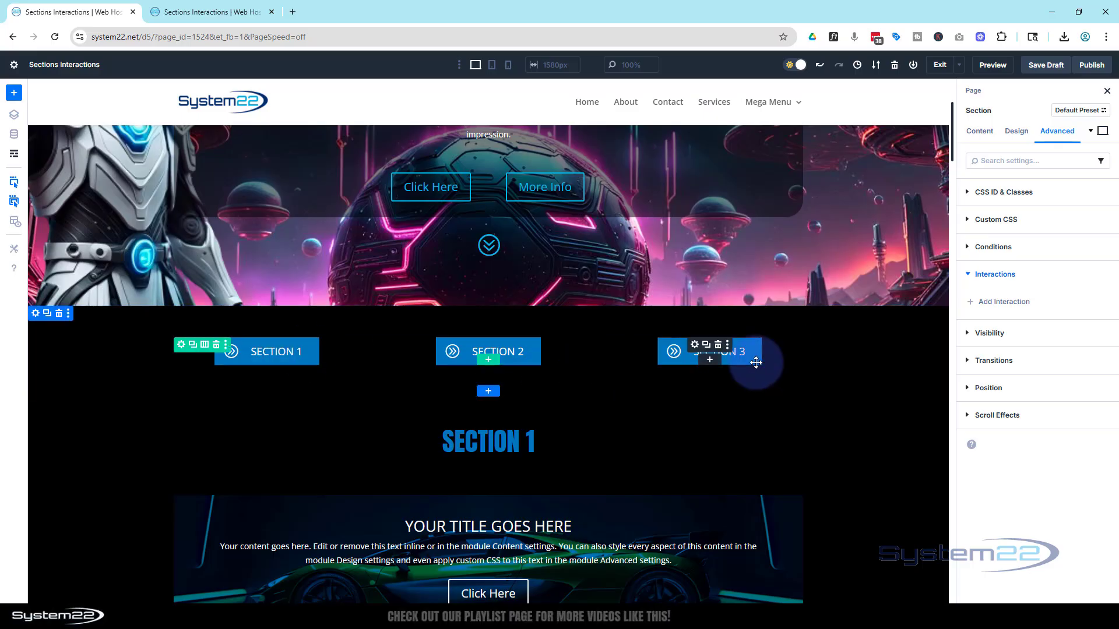
pyautogui.scroll(-4, 860, 383)
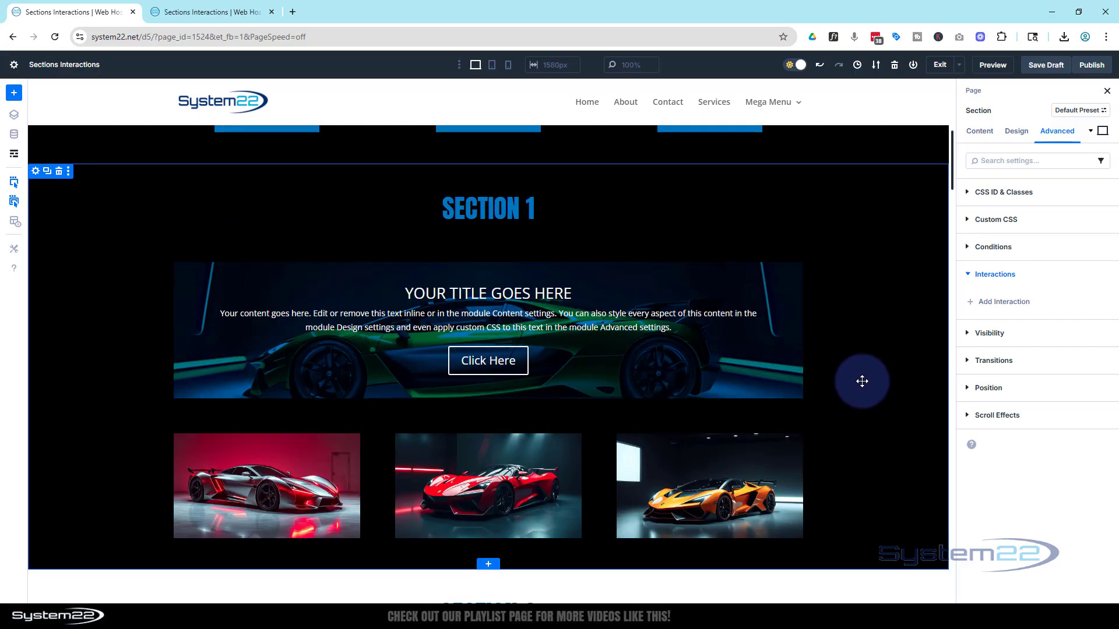
pyautogui.scroll(-10, 862, 381)
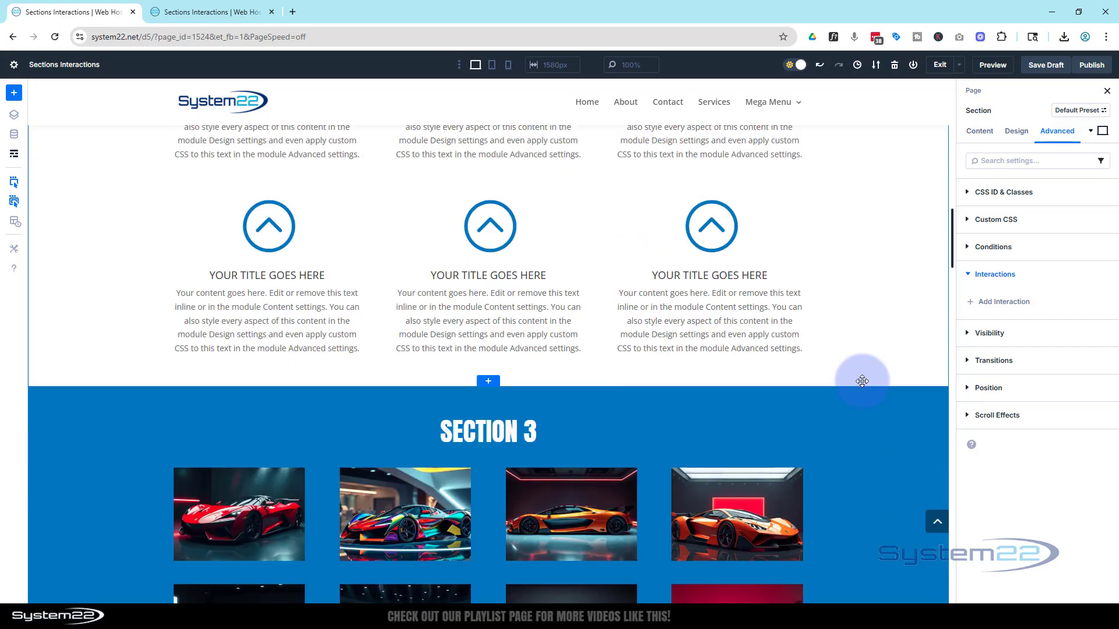
pyautogui.scroll(-5, 862, 381)
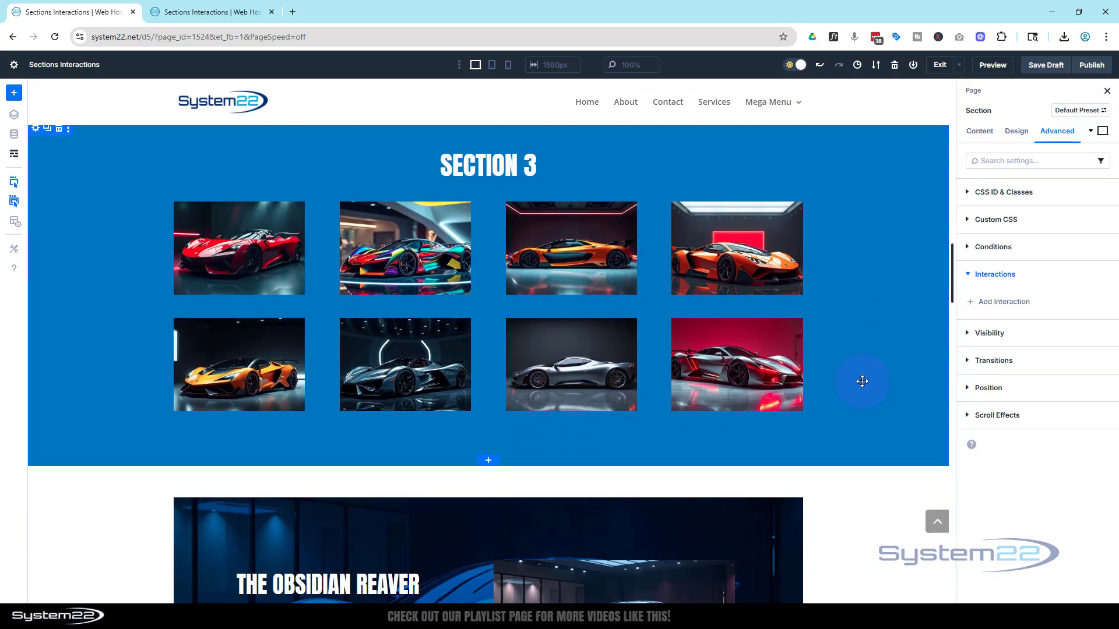
# Open the settings of Section 3 and check its admin label
pyautogui.click(36, 128)
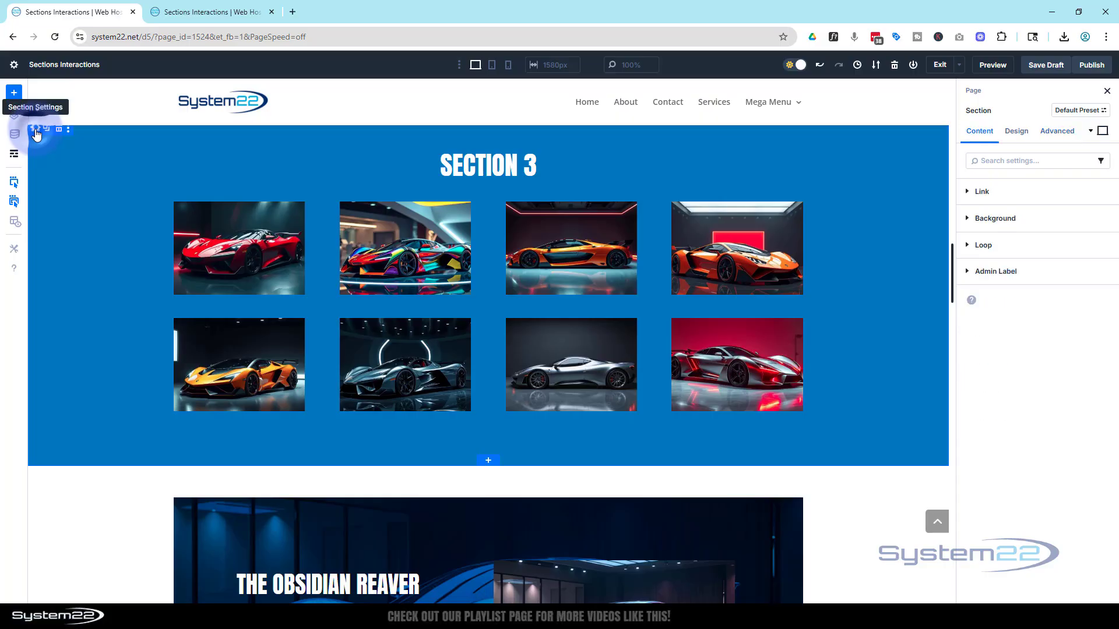
pyautogui.click(1049, 271)
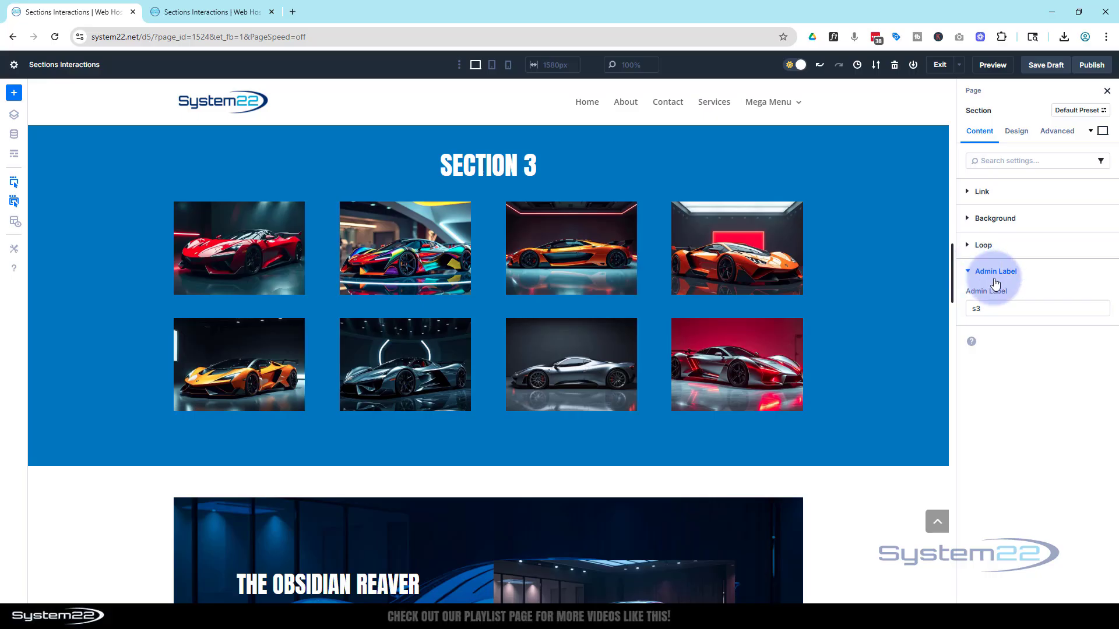
pyautogui.click(984, 309)
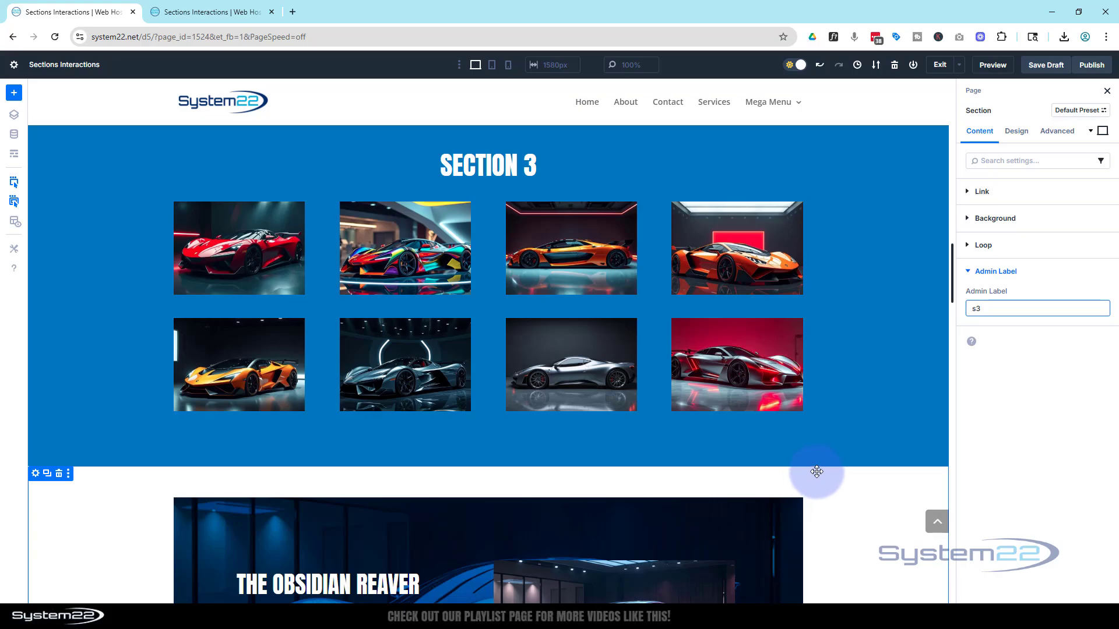
# Delete the Section 1 blurb from the row of three section buttons
pyautogui.scroll(10, 812, 475)
pyautogui.scroll(12, 825, 469)
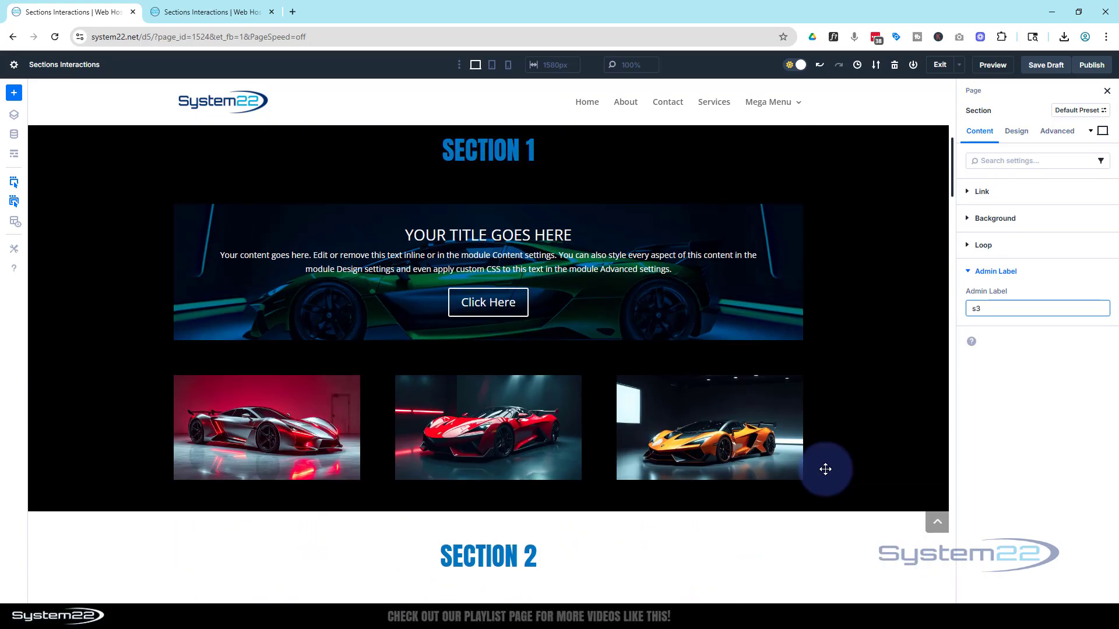
pyautogui.scroll(-3, 825, 466)
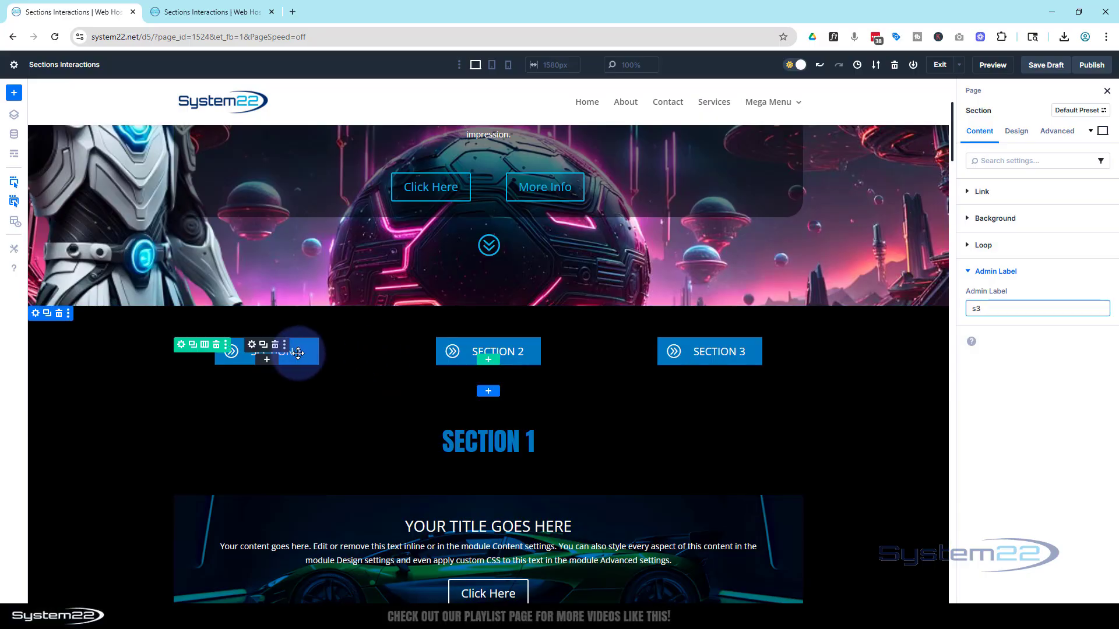
pyautogui.click(275, 347)
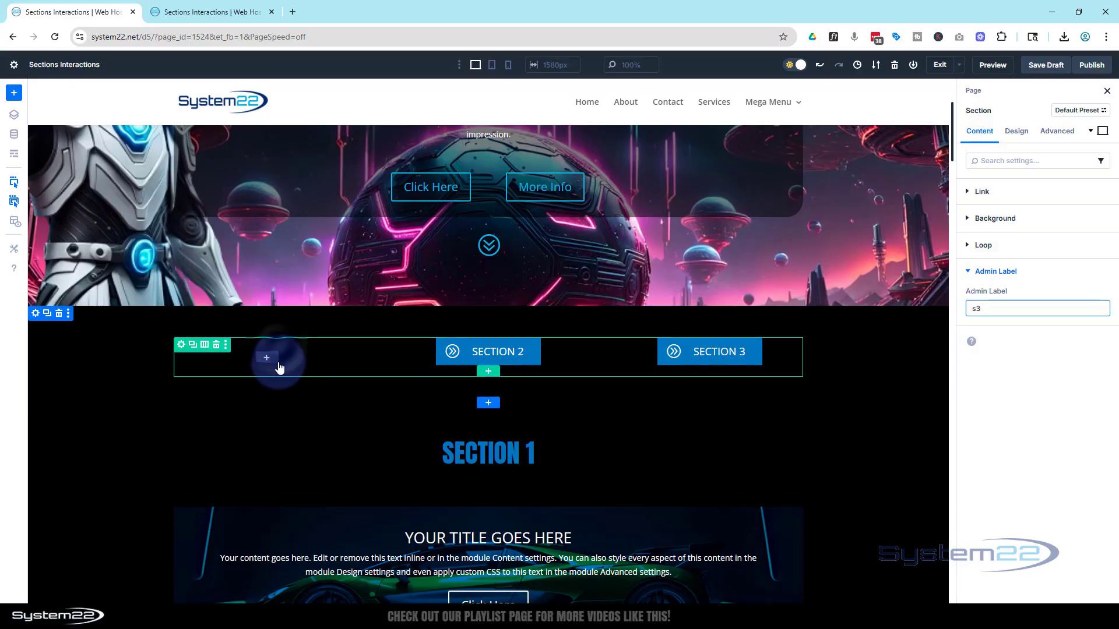
# Add a Blurb module to the empty first column, title it "Section 1" and remove its placeholder body text
pyautogui.click(267, 360)
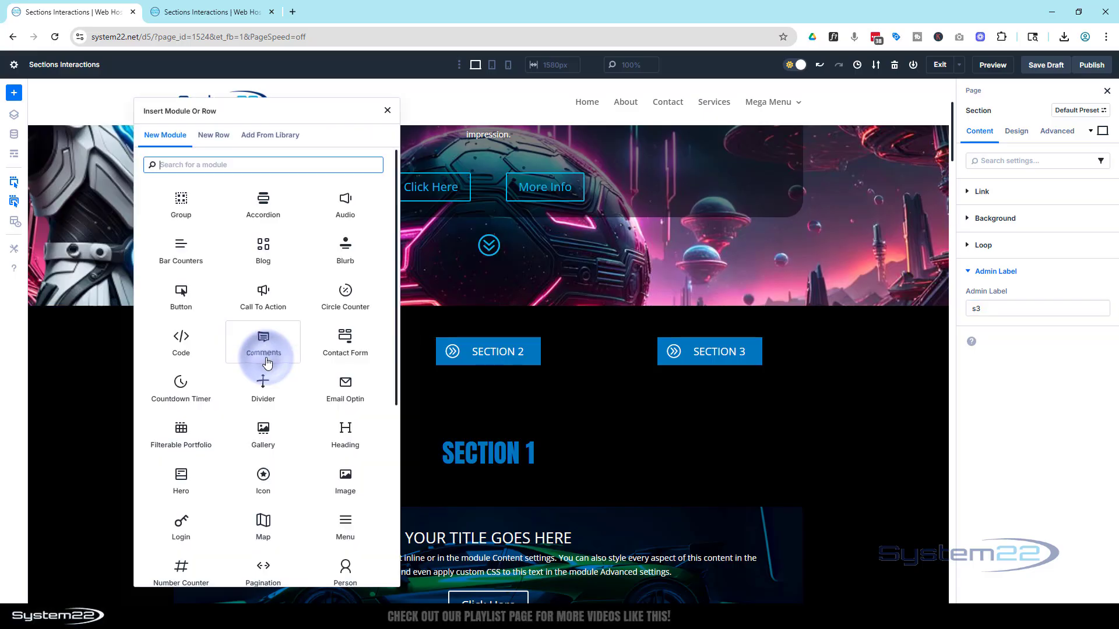
pyautogui.click(342, 246)
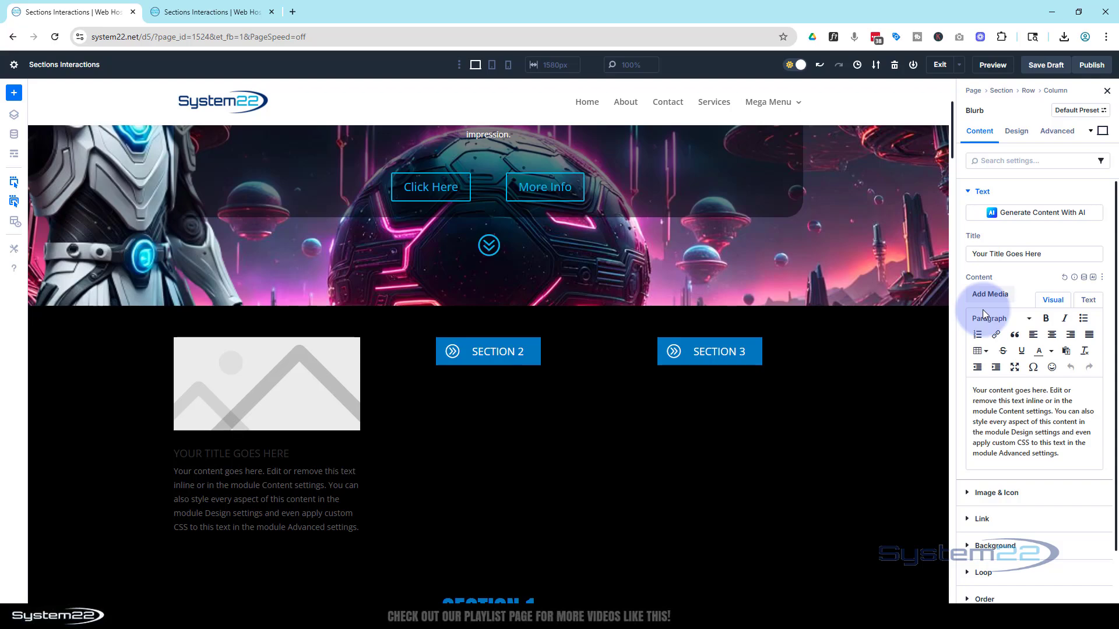
pyautogui.moveTo(1052, 254); pyautogui.dragTo(947, 253)
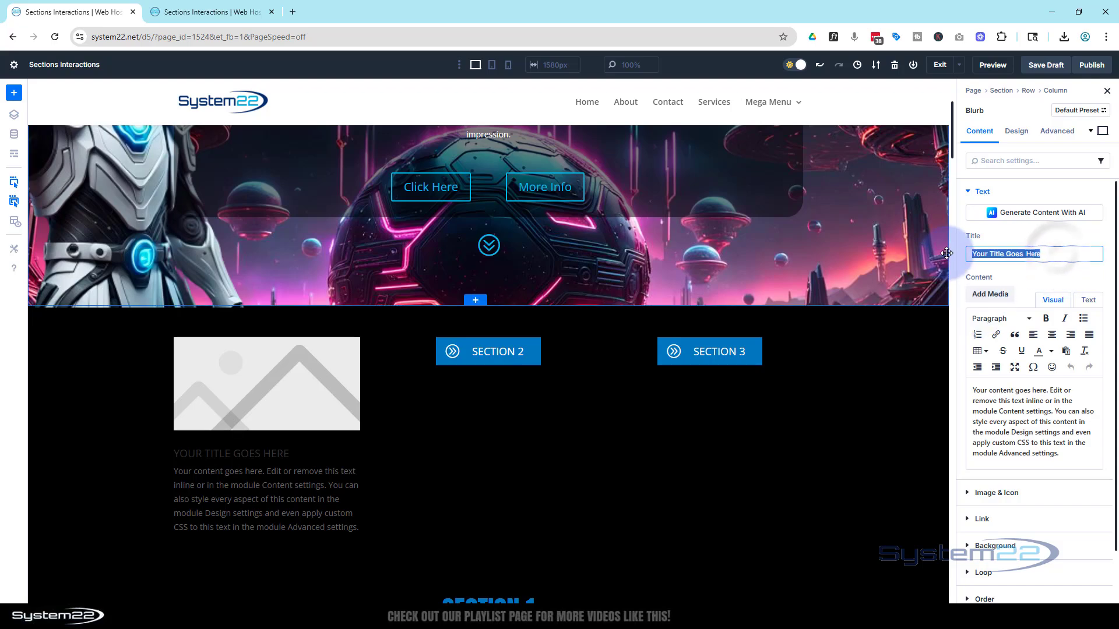
pyautogui.write('Section 1')
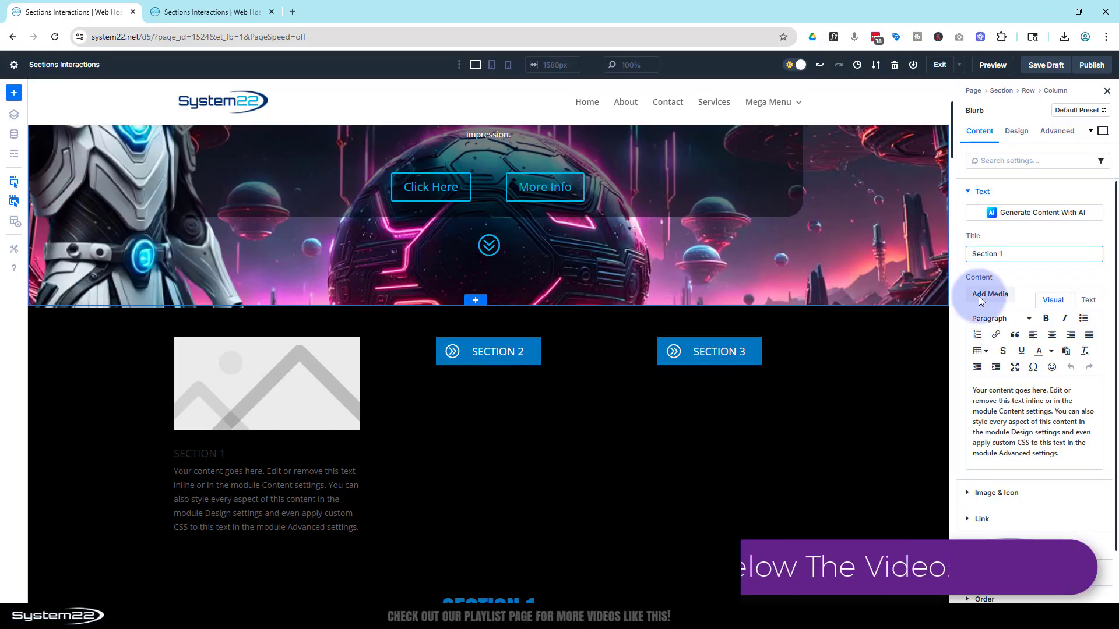
pyautogui.moveTo(1061, 454); pyautogui.dragTo(964, 383)
pyautogui.press('BackSpace')
# Make the Section 1 blurb use an icon instead of an image and choose the circled double right arrow
pyautogui.click(989, 430)
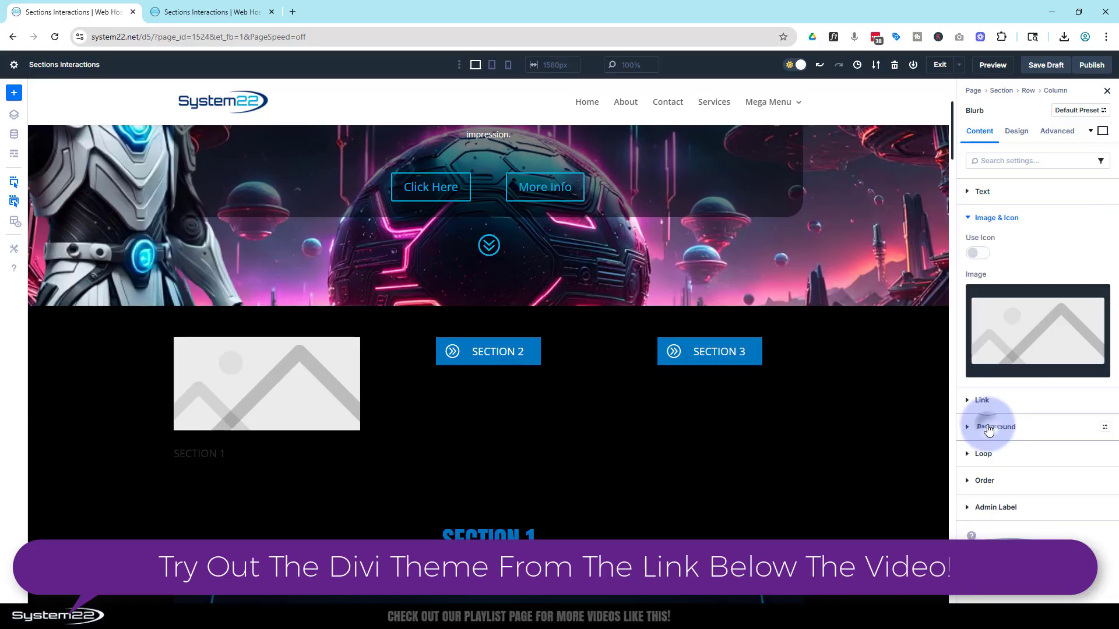
pyautogui.click(979, 253)
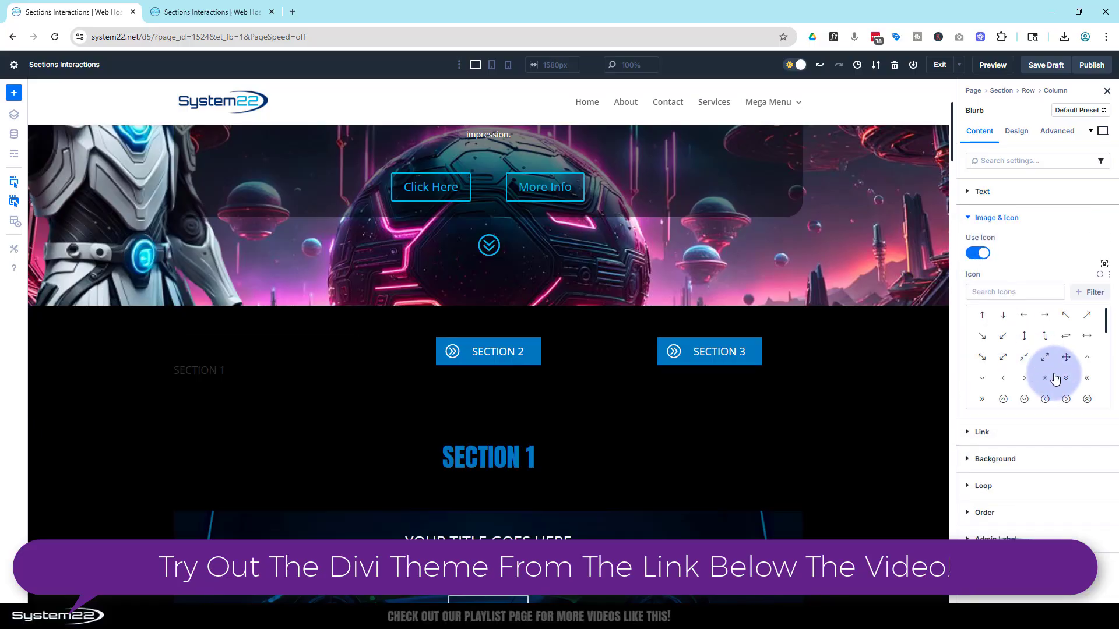
pyautogui.scroll(-2, 1055, 376)
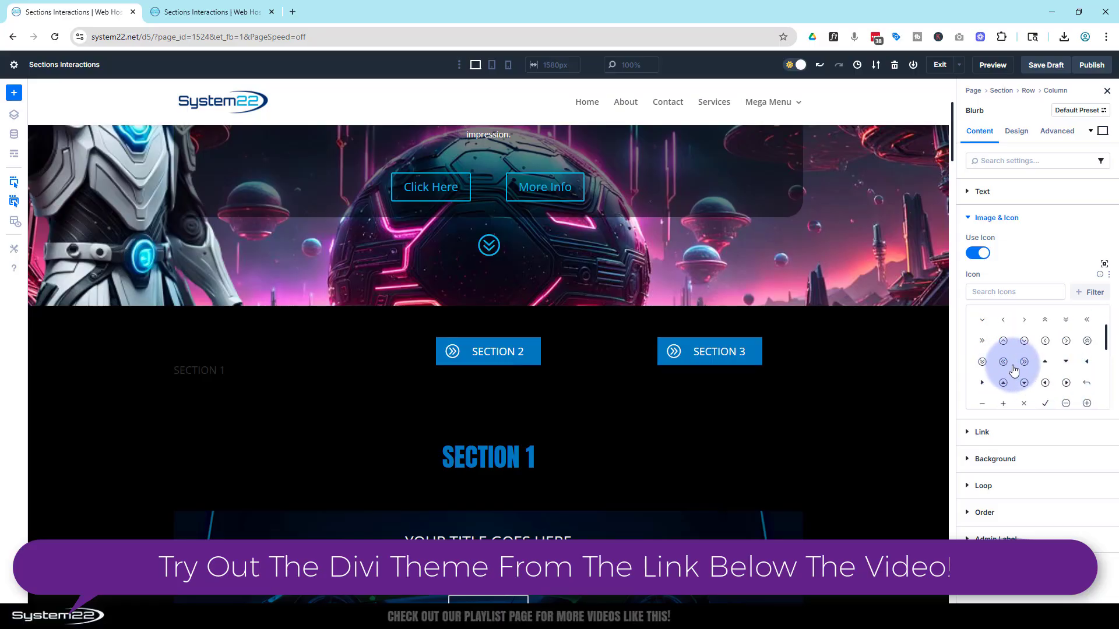
pyautogui.click(1026, 364)
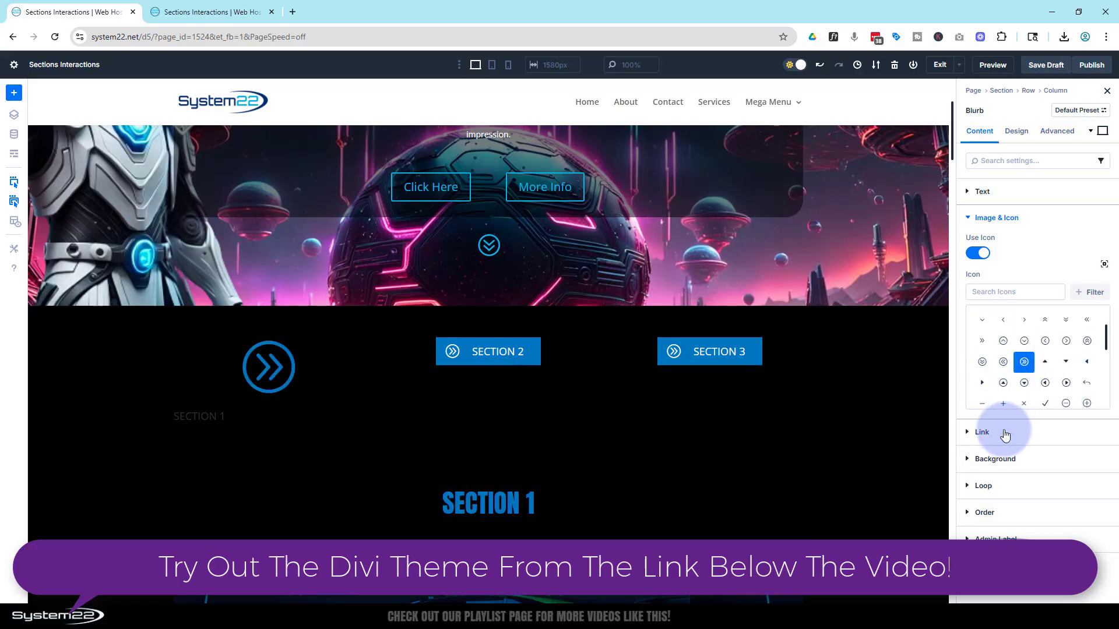
# Give the Section 1 blurb the global Primary Color as its background
pyautogui.click(1008, 458)
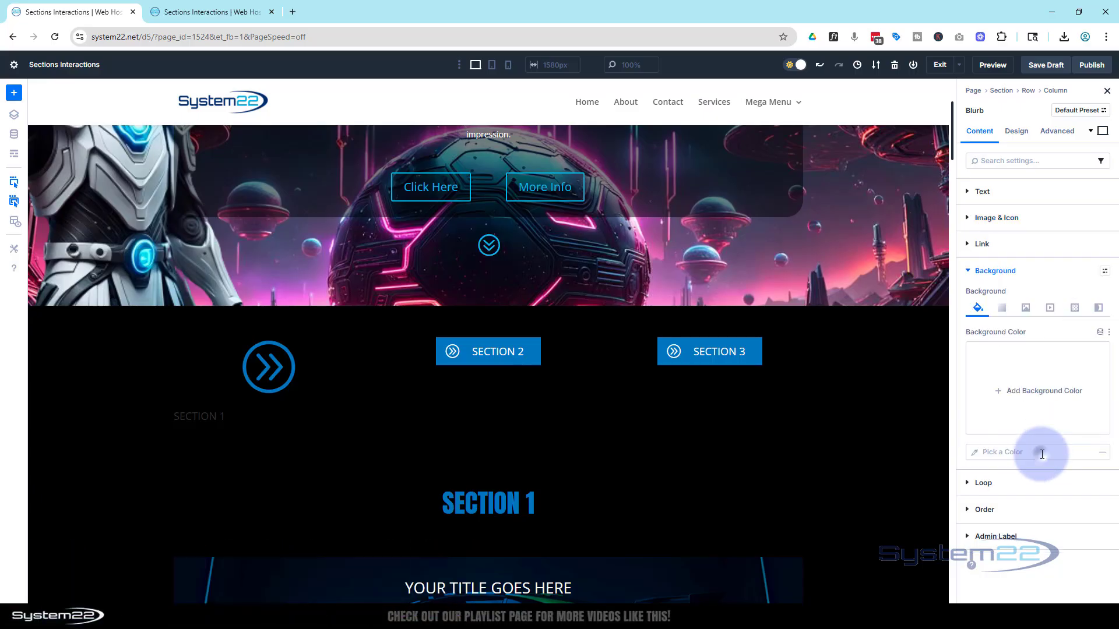
pyautogui.click(1000, 394)
pyautogui.click(817, 533)
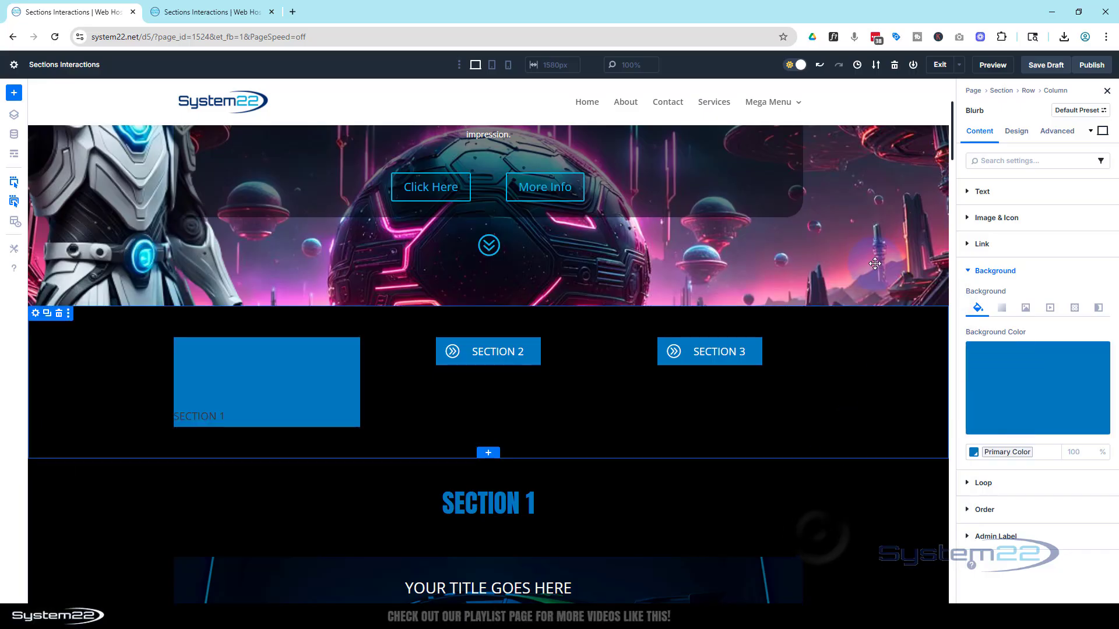
# Set the Section 1 blurb's icon color to white (FFFFFF)
pyautogui.click(1016, 131)
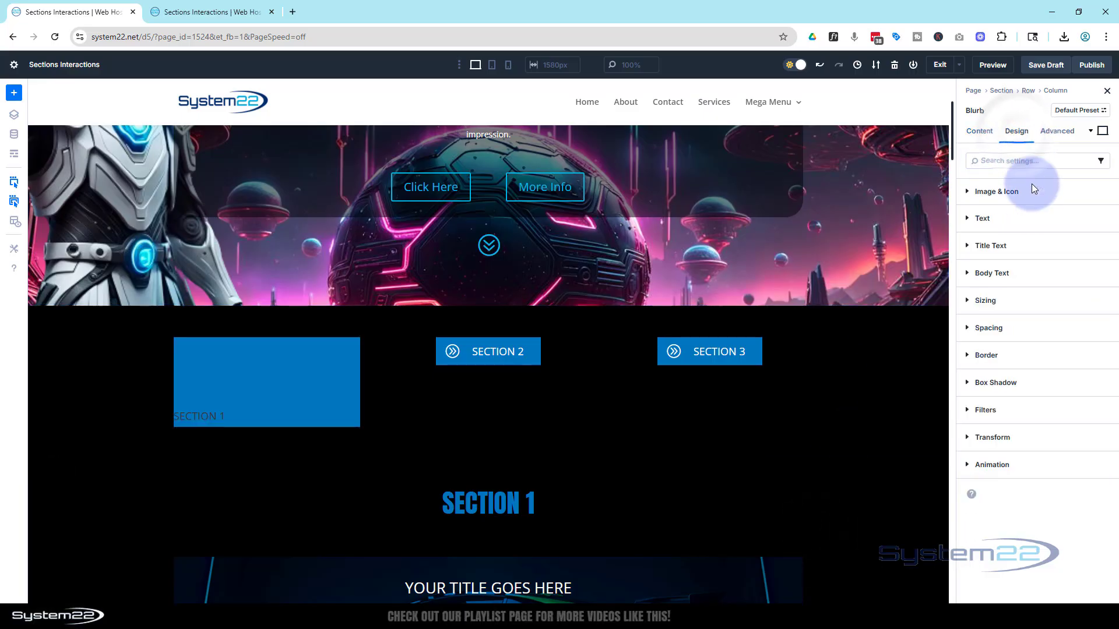
pyautogui.click(1032, 188)
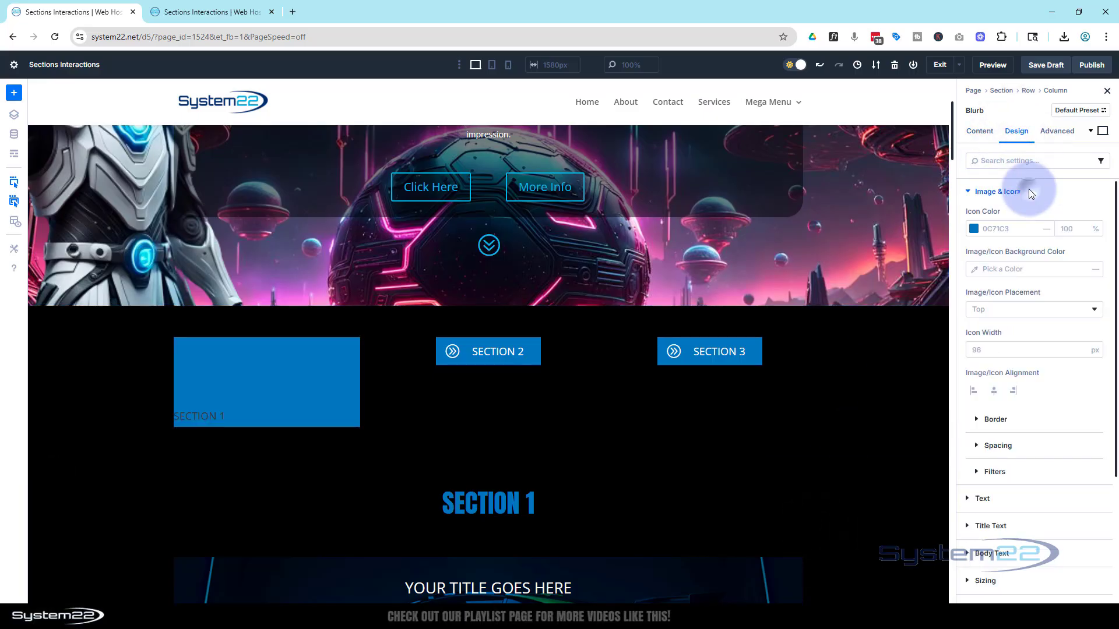
pyautogui.click(978, 232)
pyautogui.moveTo(837, 271); pyautogui.dragTo(813, 257)
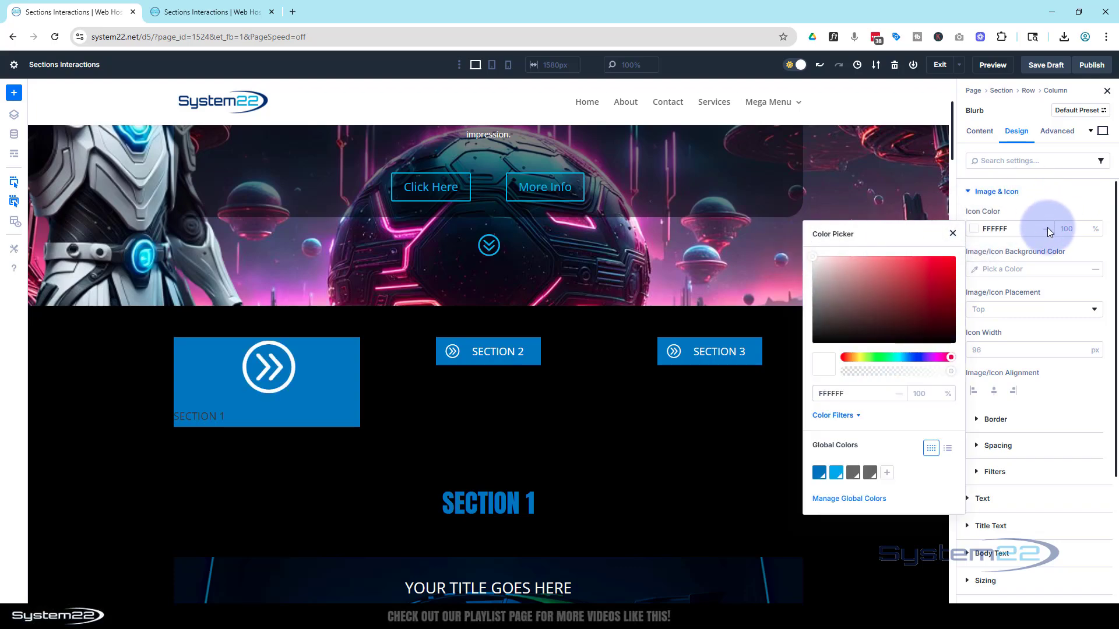
pyautogui.click(1036, 209)
# Place the Section 1 blurb's icon to the left of its title and set the icon width to 25 px
pyautogui.click(1008, 309)
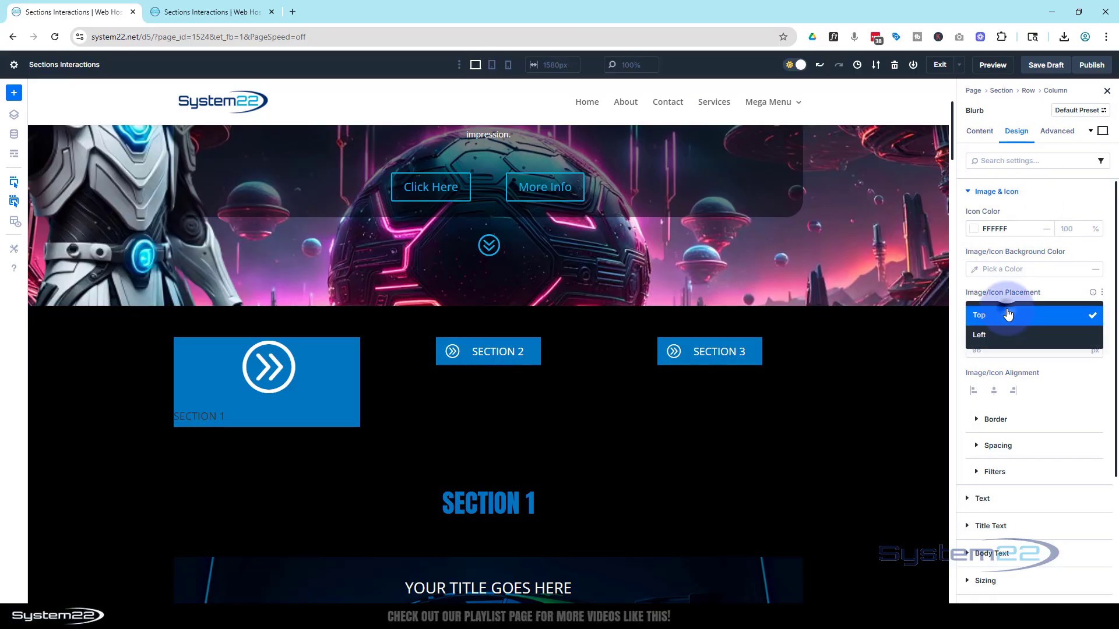
pyautogui.click(1009, 337)
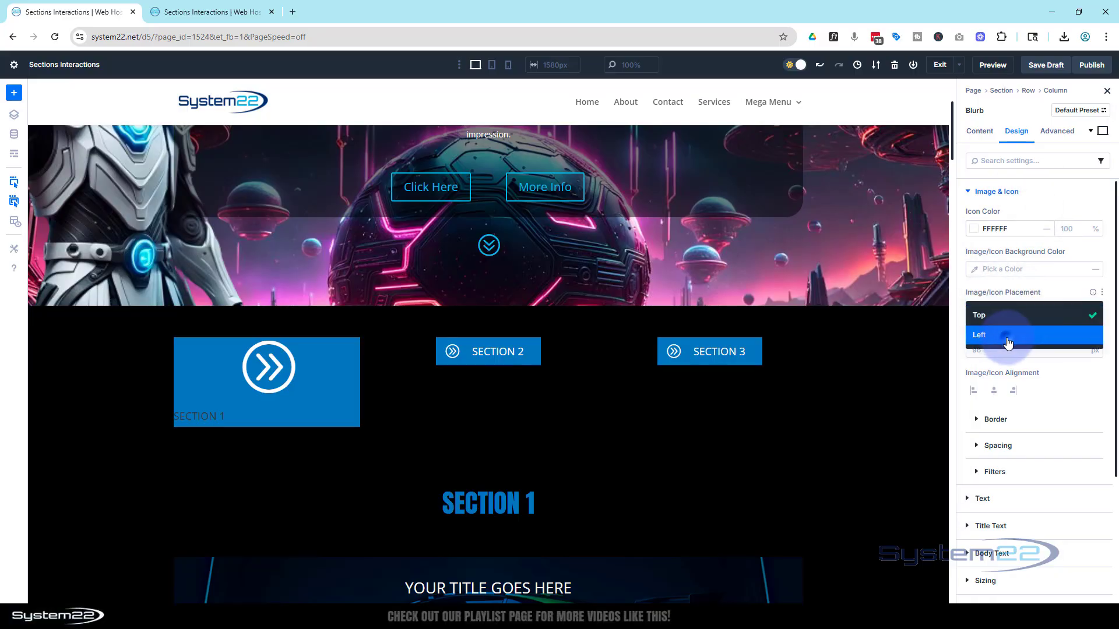
pyautogui.click(975, 349)
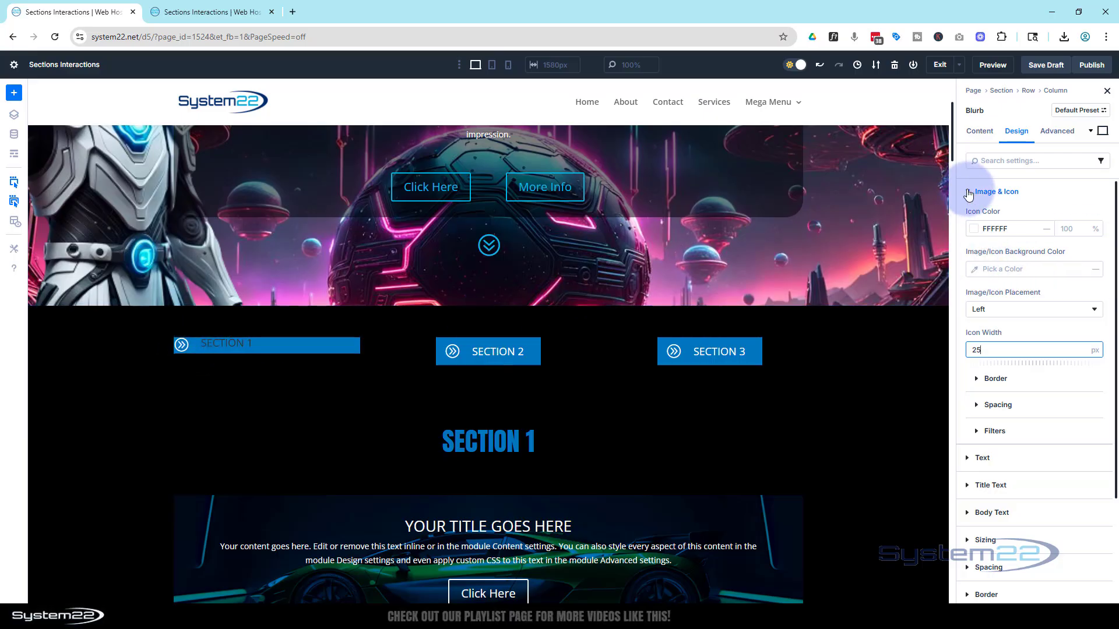
# Set the Section 1 blurb's title text color to white (FFFFFF) and its title line height to 1.5 em
pyautogui.click(980, 130)
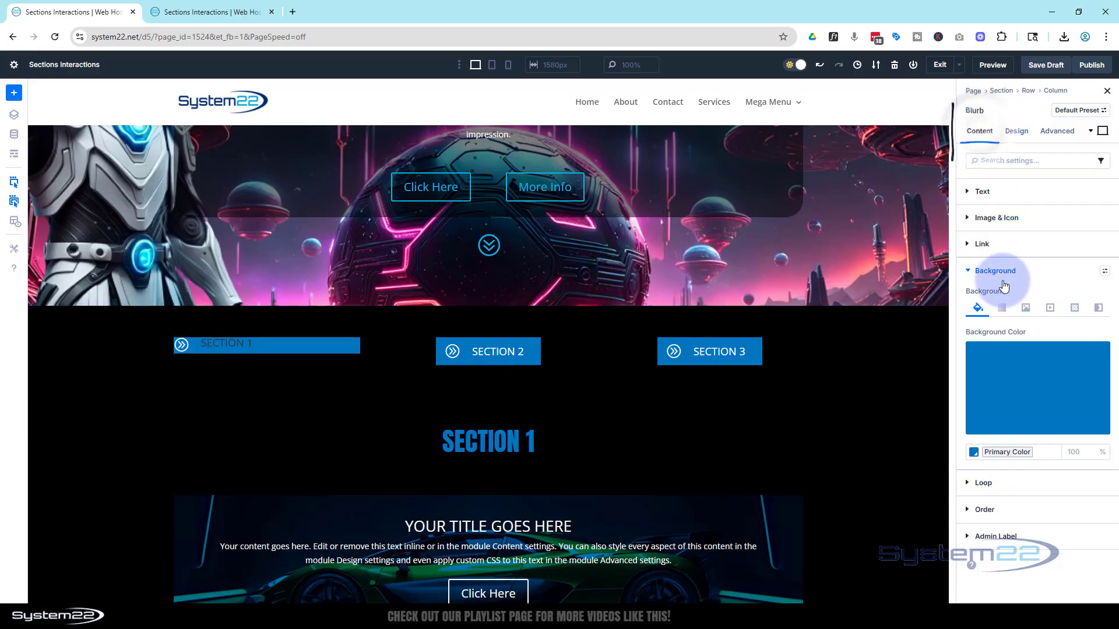
pyautogui.click(966, 189)
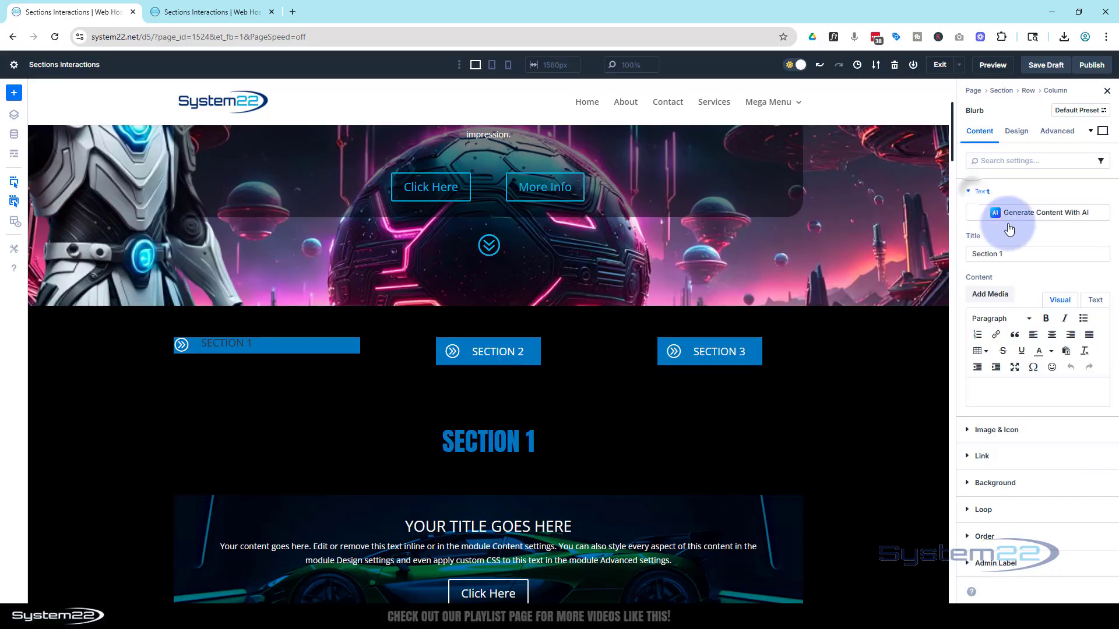
pyautogui.click(1017, 131)
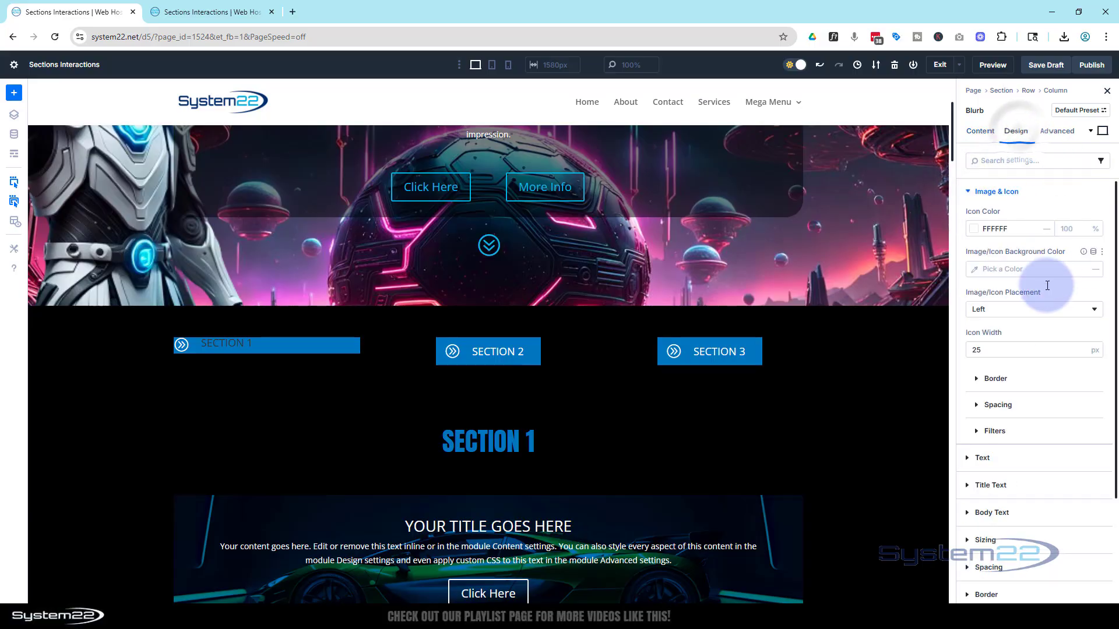
pyautogui.click(1024, 484)
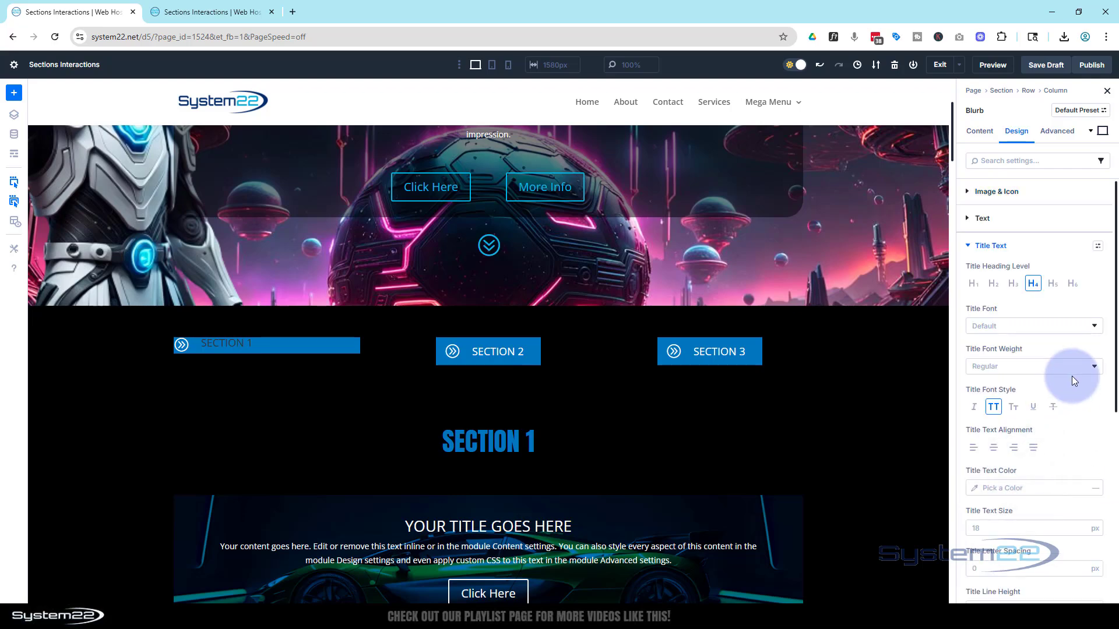
pyautogui.scroll(-1, 1073, 378)
pyautogui.scroll(-2, 1072, 377)
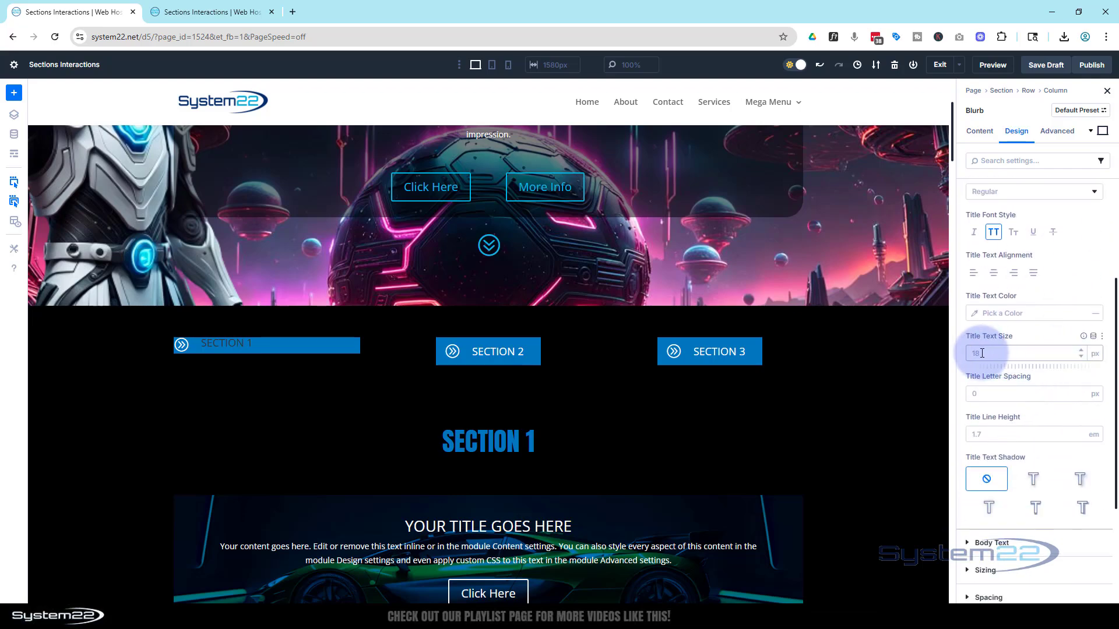
pyautogui.click(976, 314)
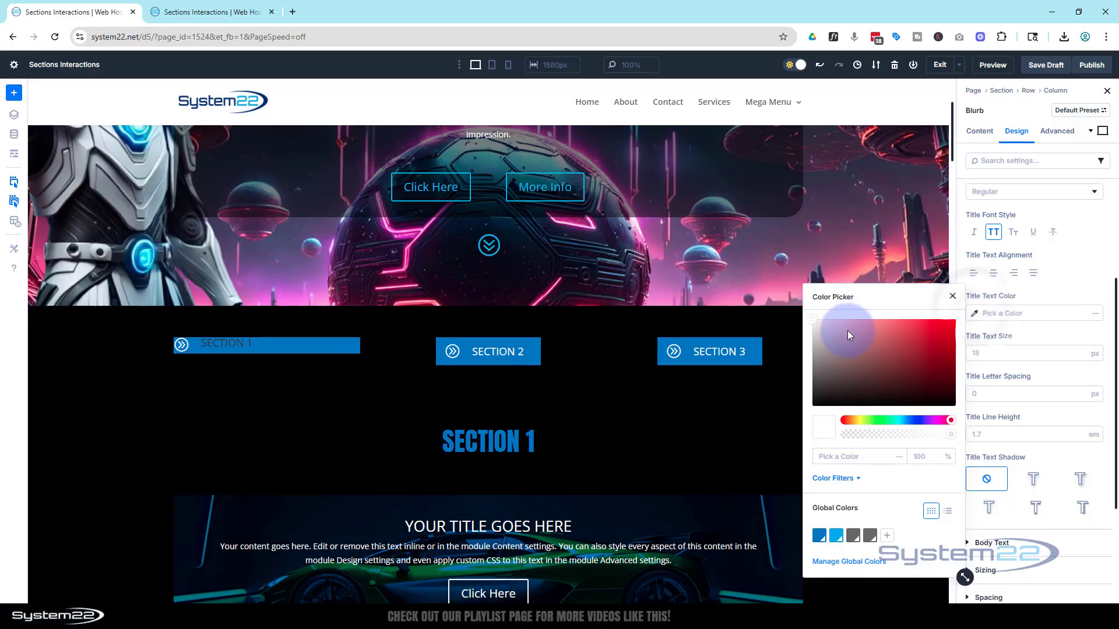
pyautogui.click(1027, 336)
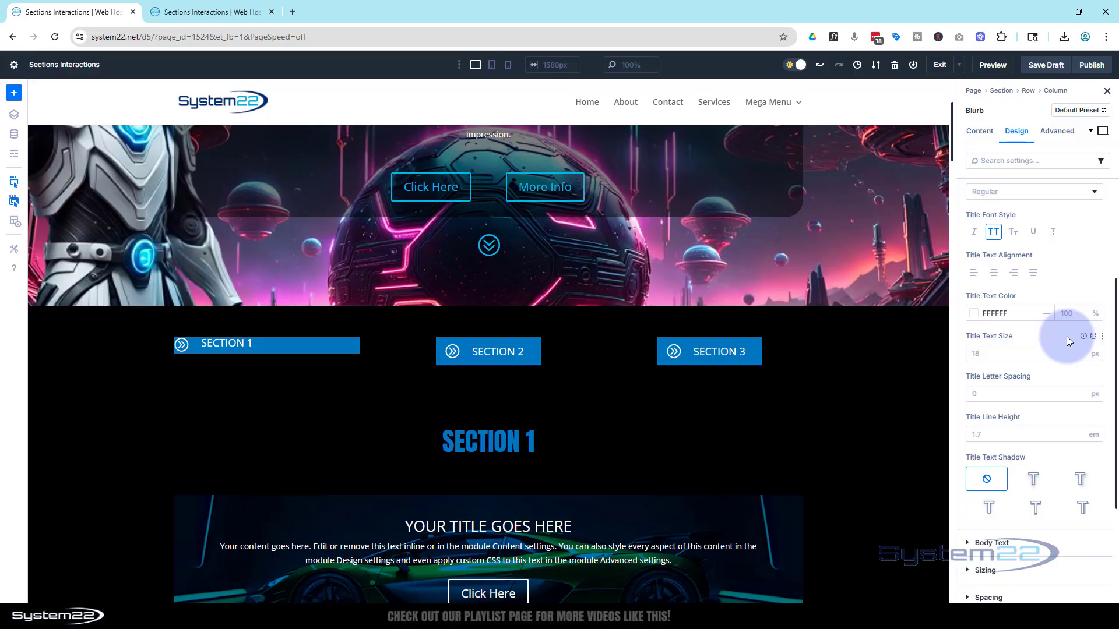
pyautogui.click(1078, 438)
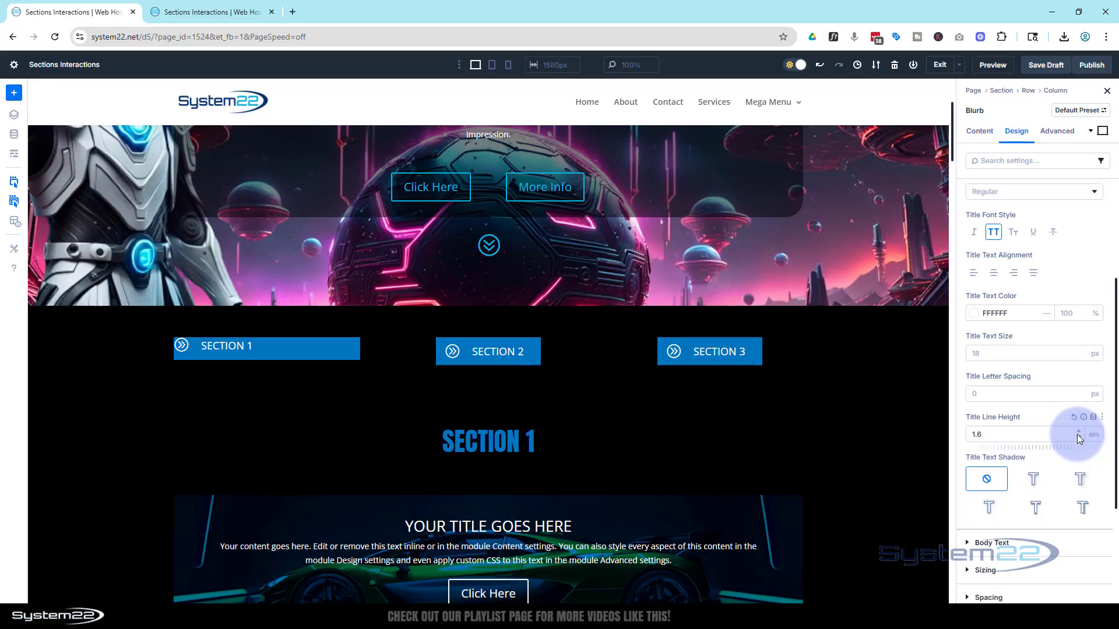
pyautogui.click(1078, 437)
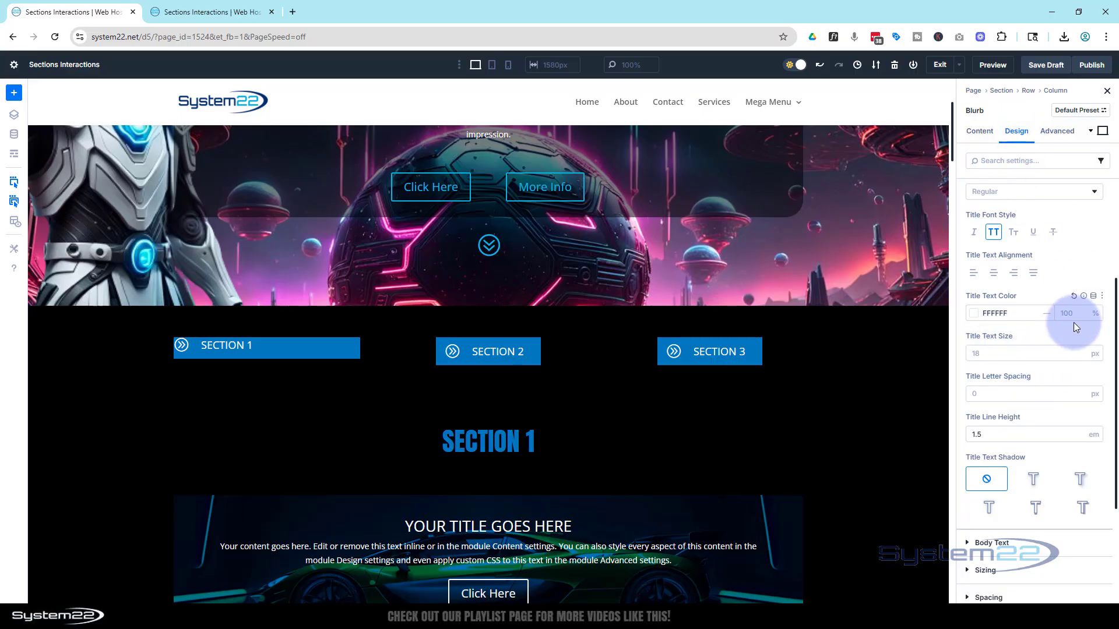
# Give the Section 1 blurb 15 px of left padding and 10 px of top padding
pyautogui.scroll(-2, 1051, 297)
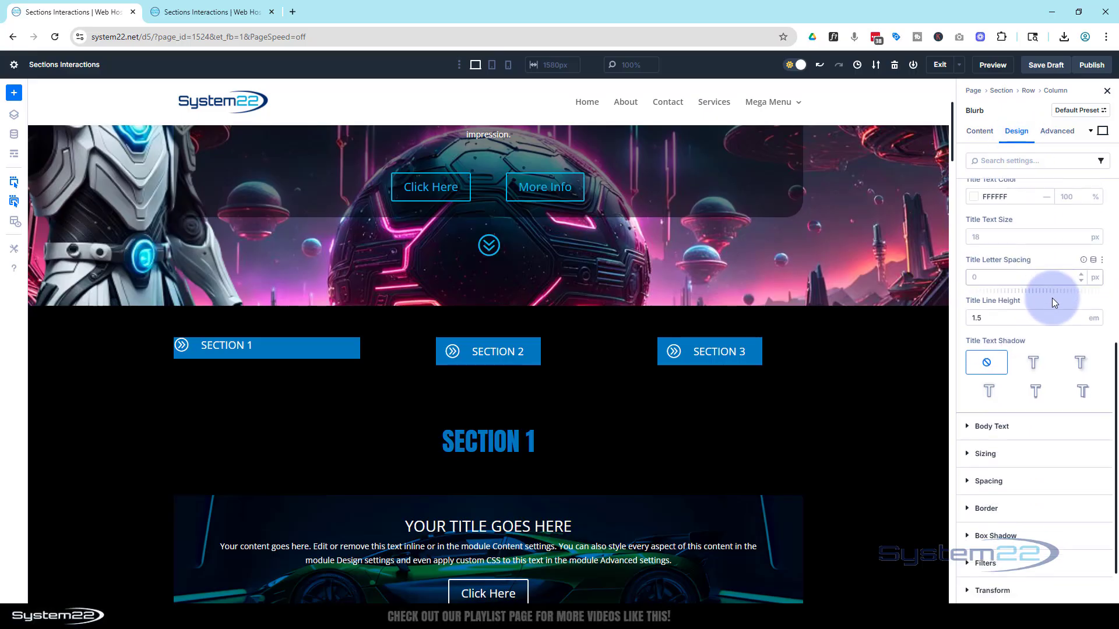
pyautogui.scroll(-2, 1025, 454)
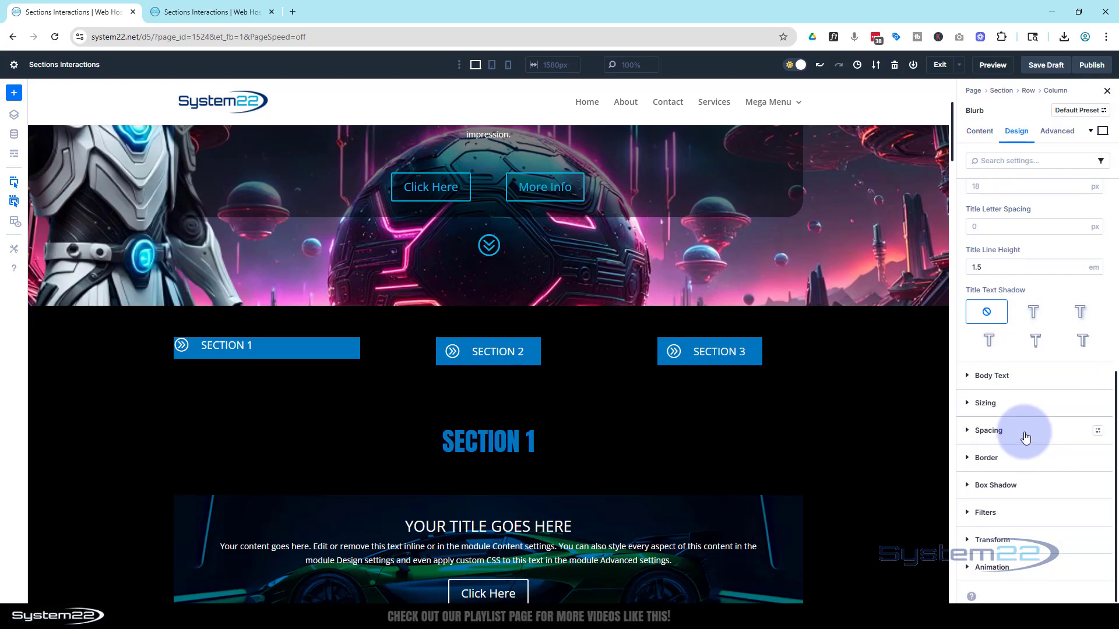
pyautogui.click(1000, 440)
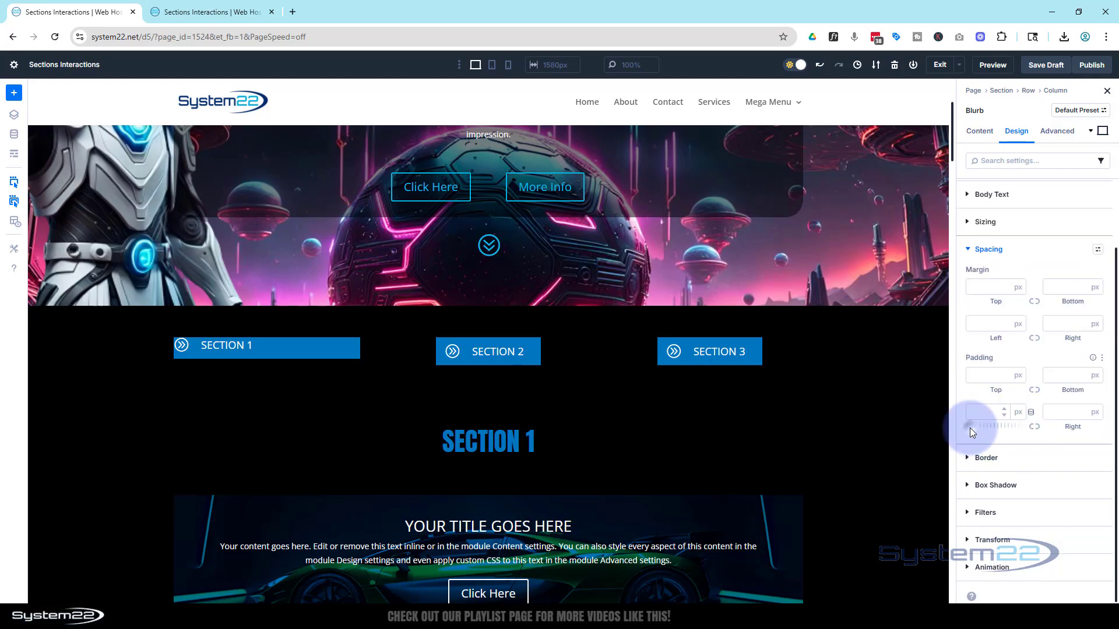
pyautogui.click(989, 316)
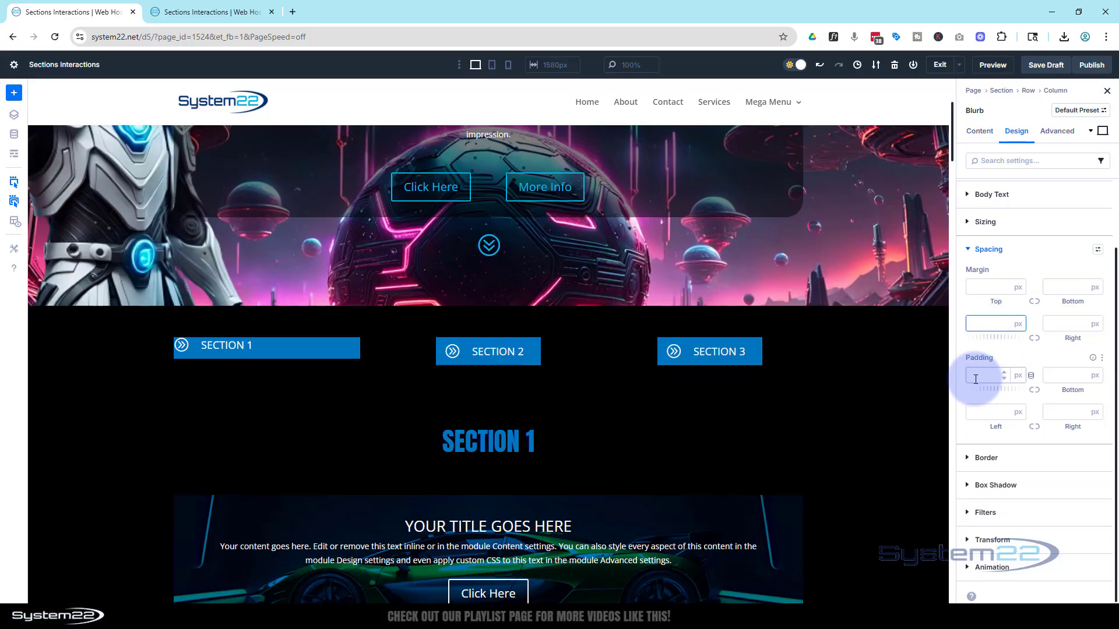
pyautogui.click(984, 412)
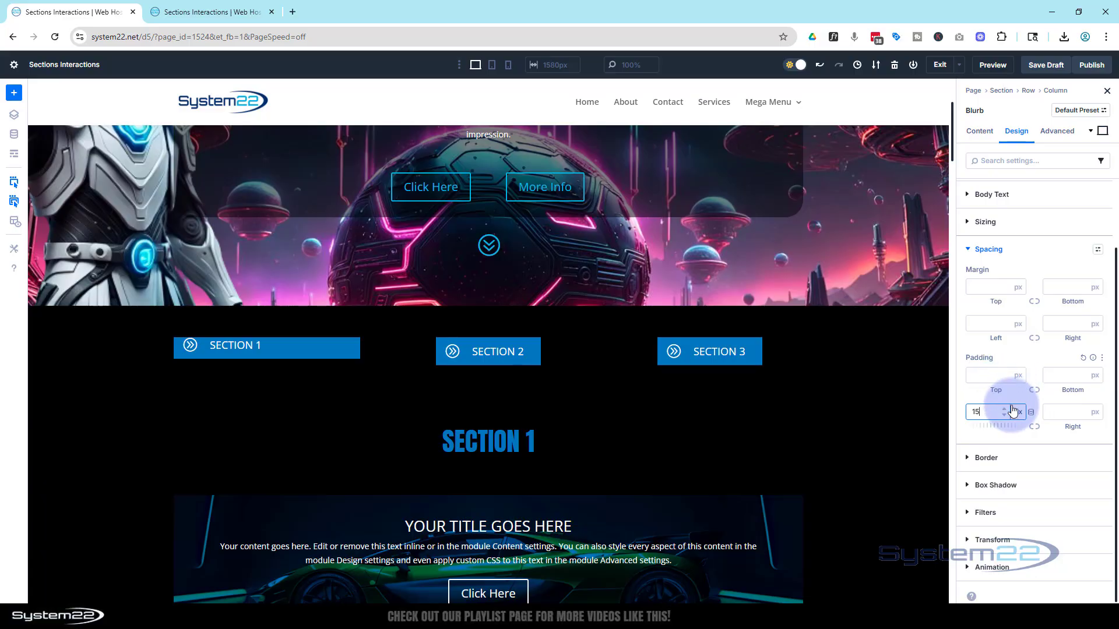
pyautogui.click(981, 375)
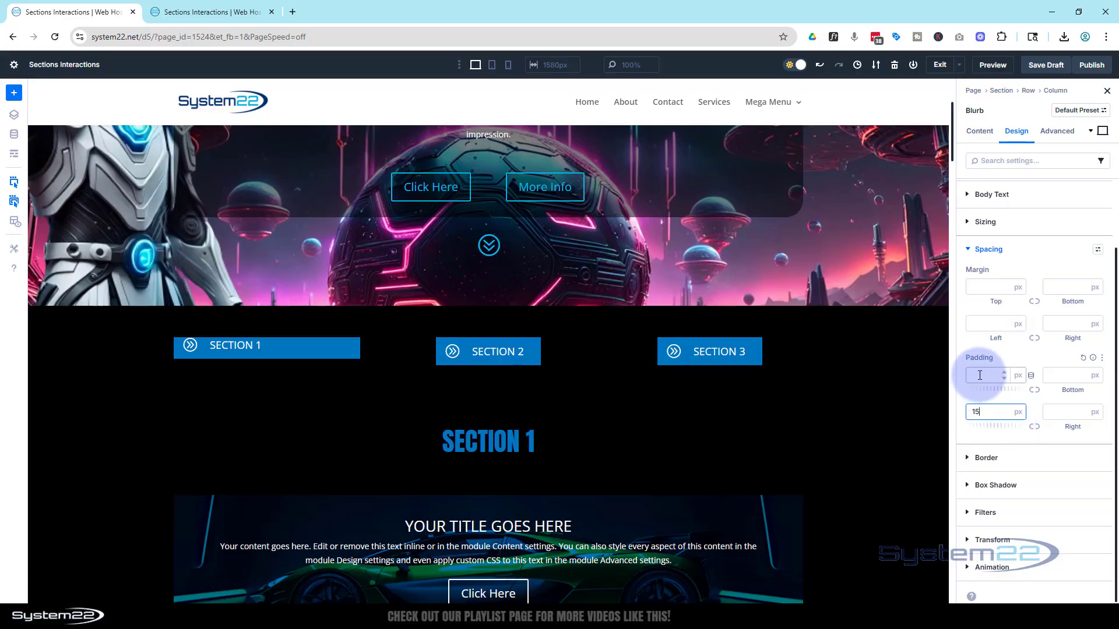
pyautogui.write('10')
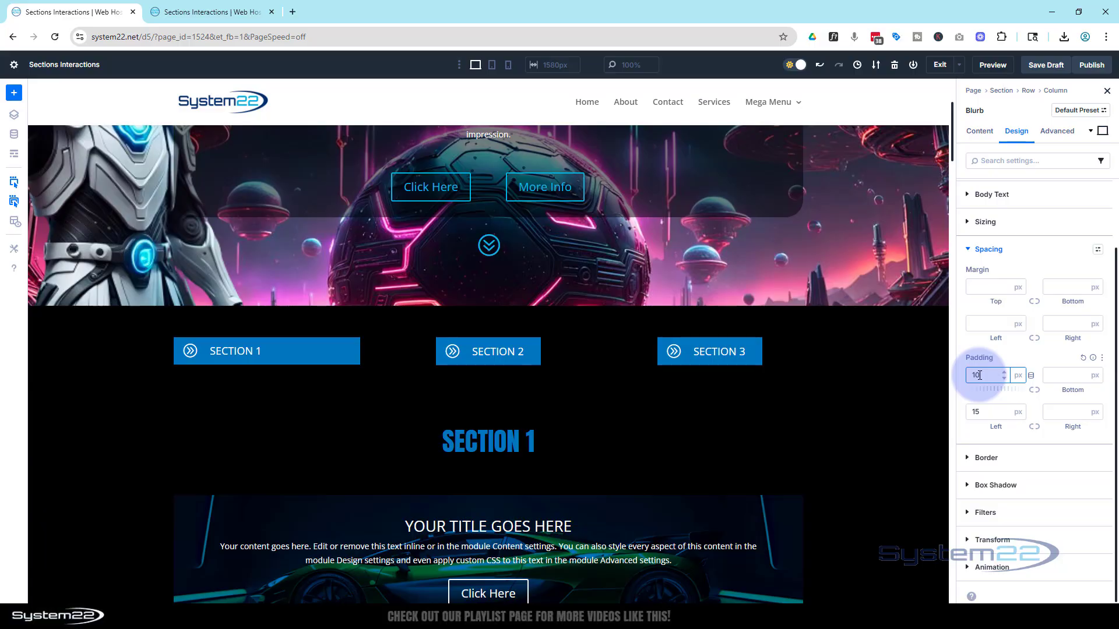
# Check the Section 2 blurb's sizing settings for its width and alignment
pyautogui.moveTo(475, 350)
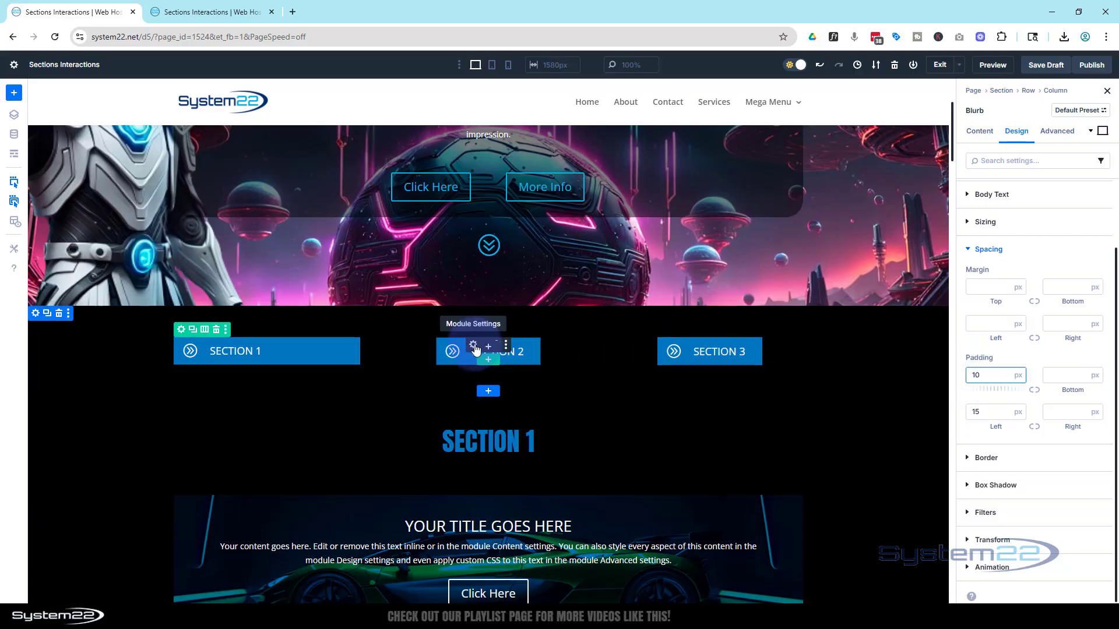
pyautogui.click(474, 348)
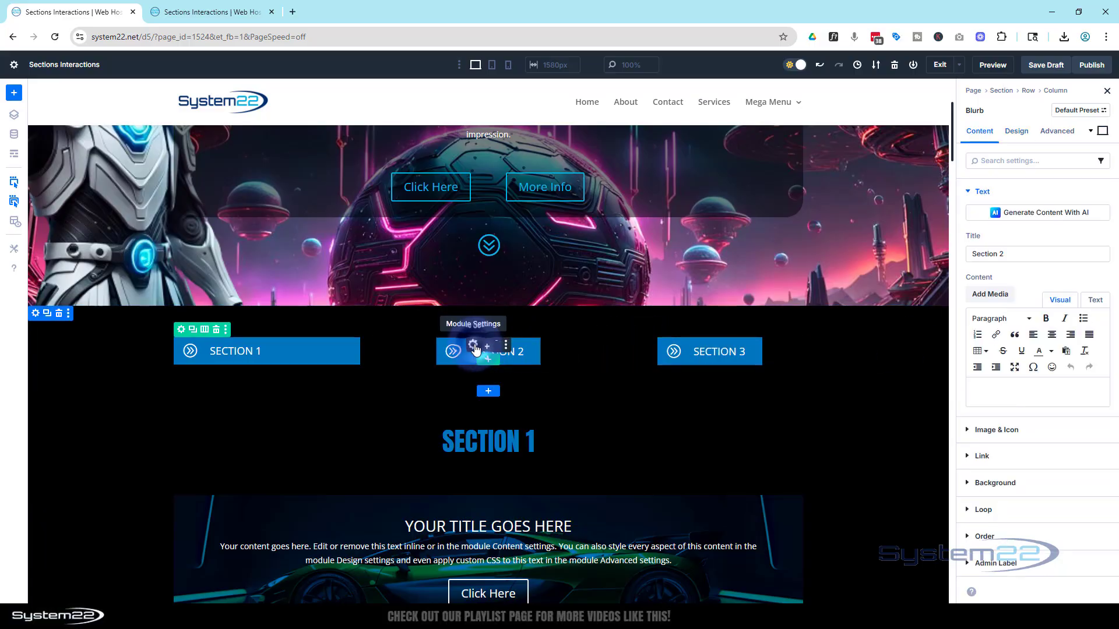
pyautogui.click(1026, 133)
pyautogui.click(1042, 276)
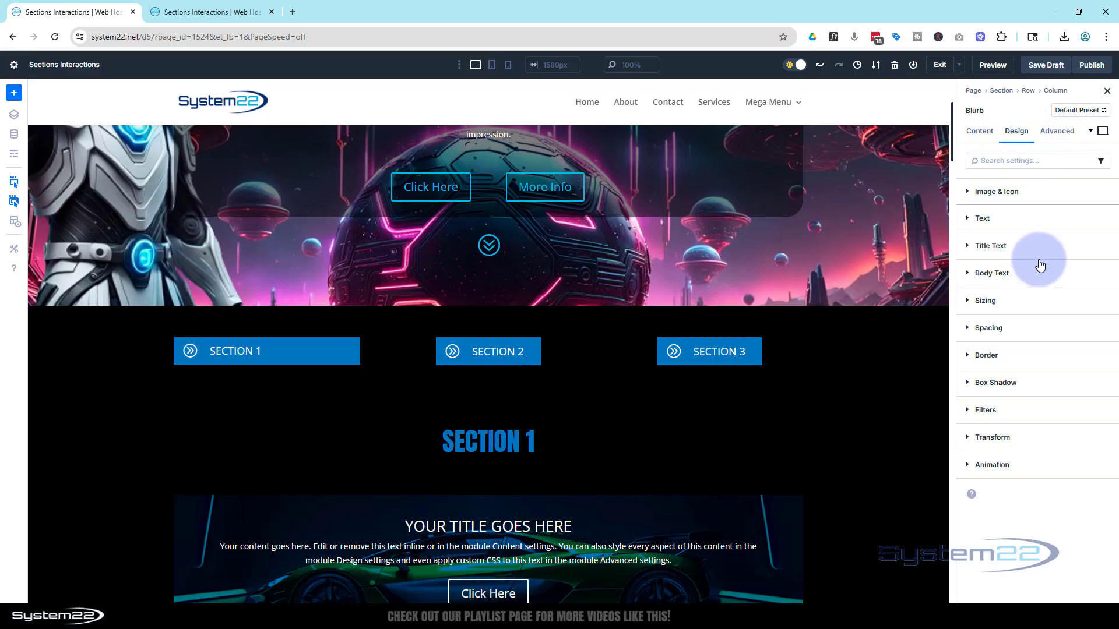
pyautogui.click(972, 300)
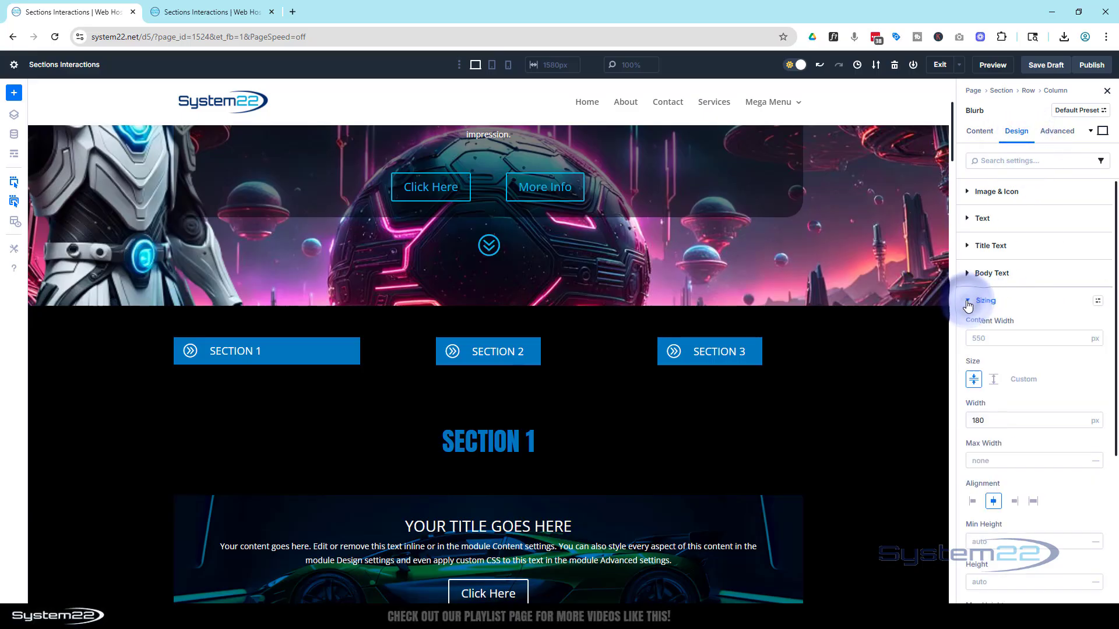
pyautogui.scroll(-1, 1017, 367)
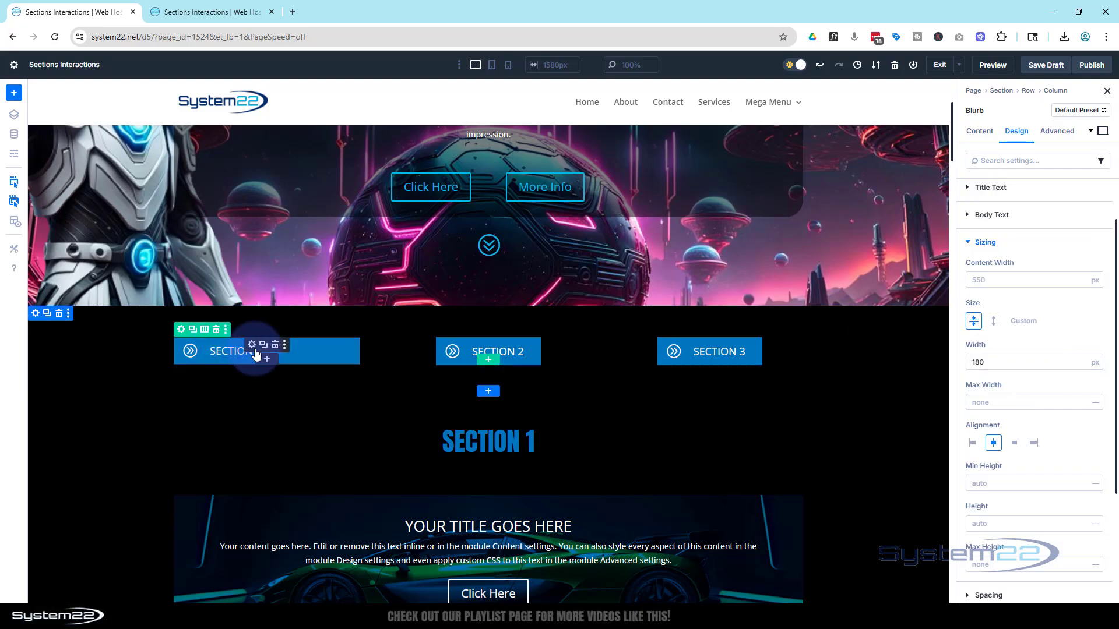
# Set the Section 1 blurb's width to 180 px and its alignment to center
pyautogui.click(252, 345)
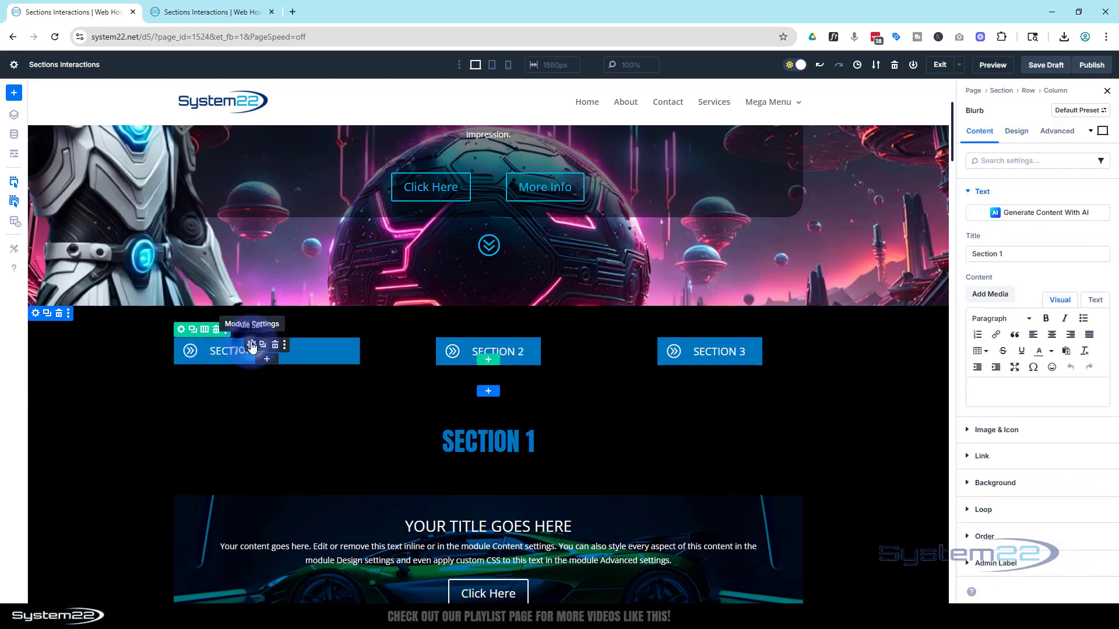
pyautogui.click(1017, 131)
pyautogui.click(984, 300)
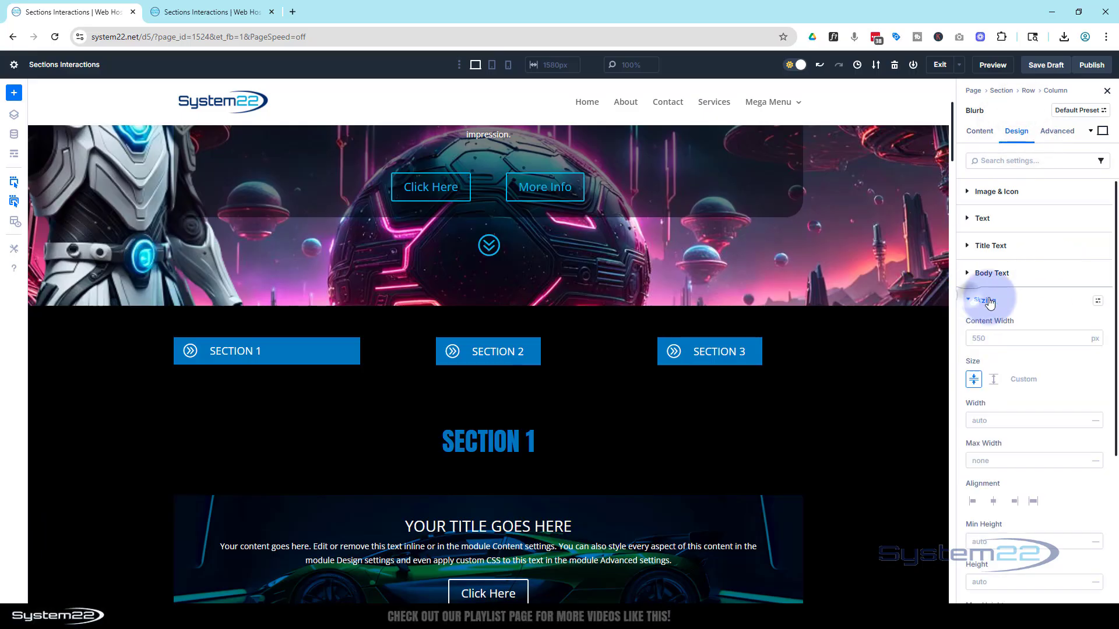
pyautogui.scroll(-1, 995, 406)
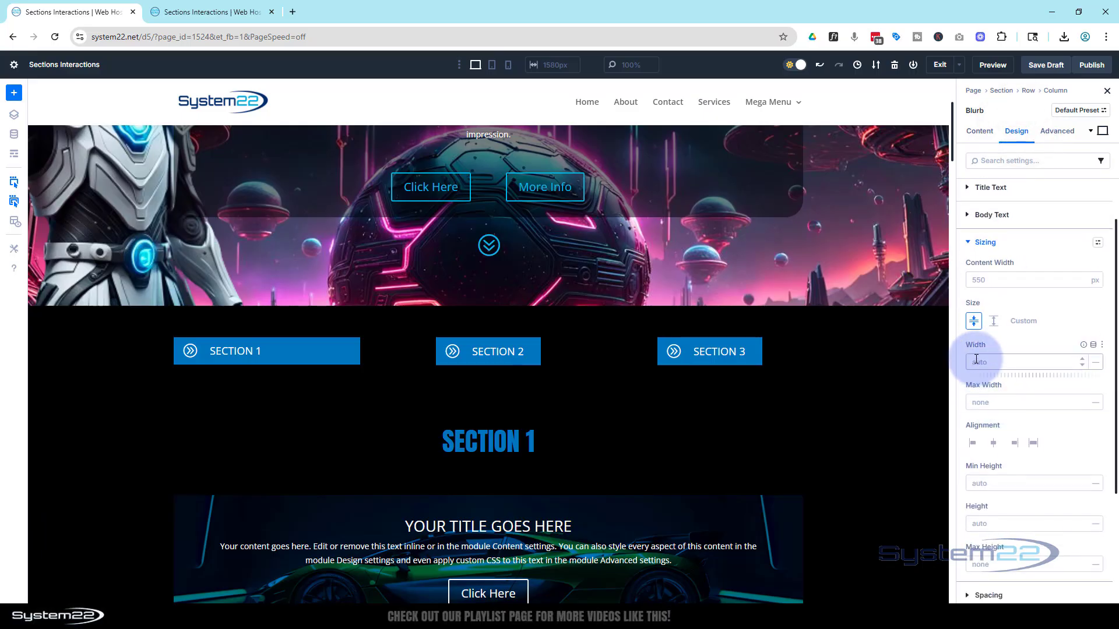
pyautogui.click(983, 357)
pyautogui.write('180')
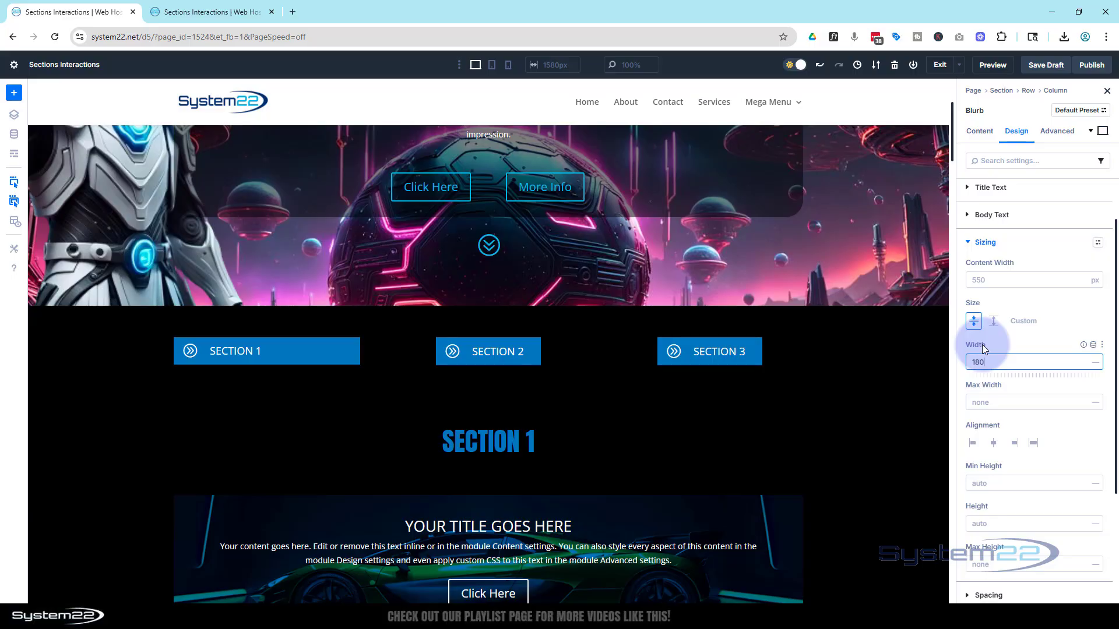
pyautogui.write('p')
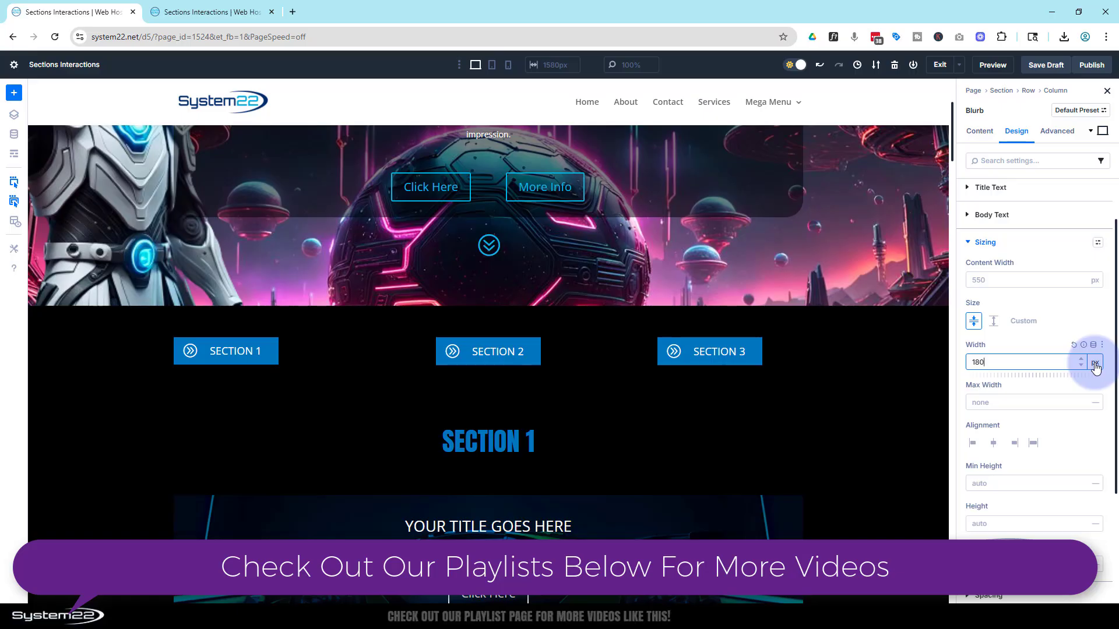
pyautogui.scroll(-1, 1019, 444)
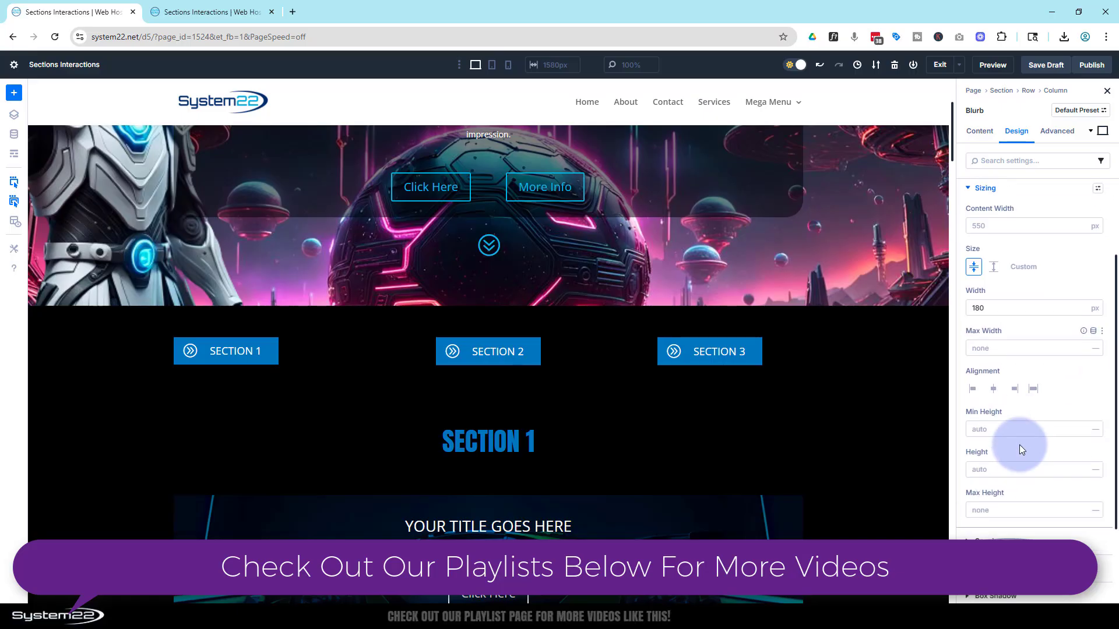
pyautogui.click(995, 387)
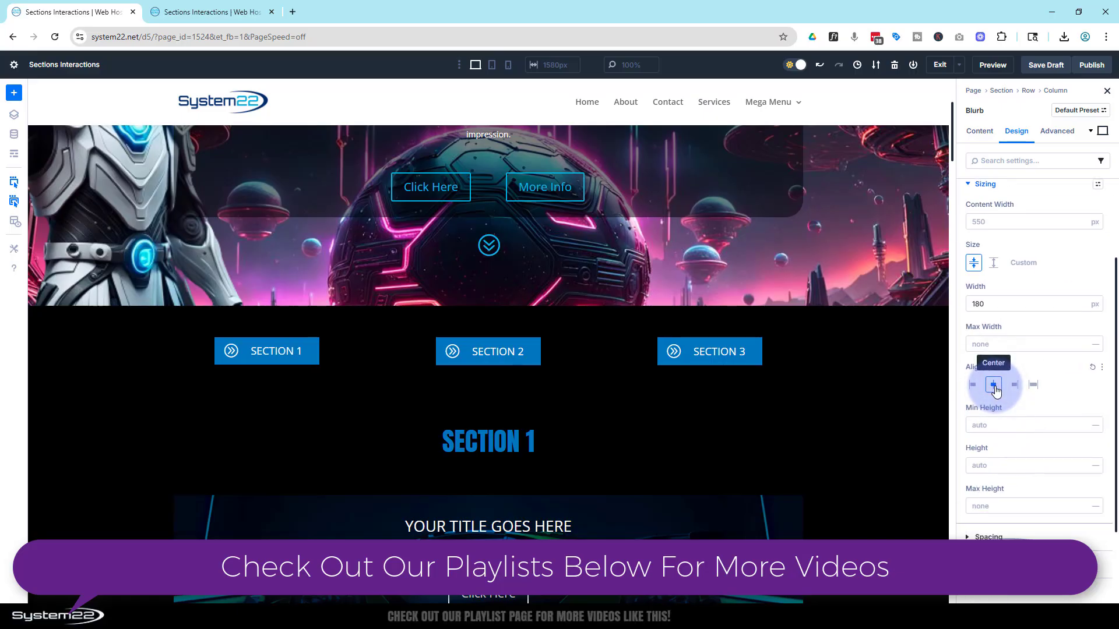
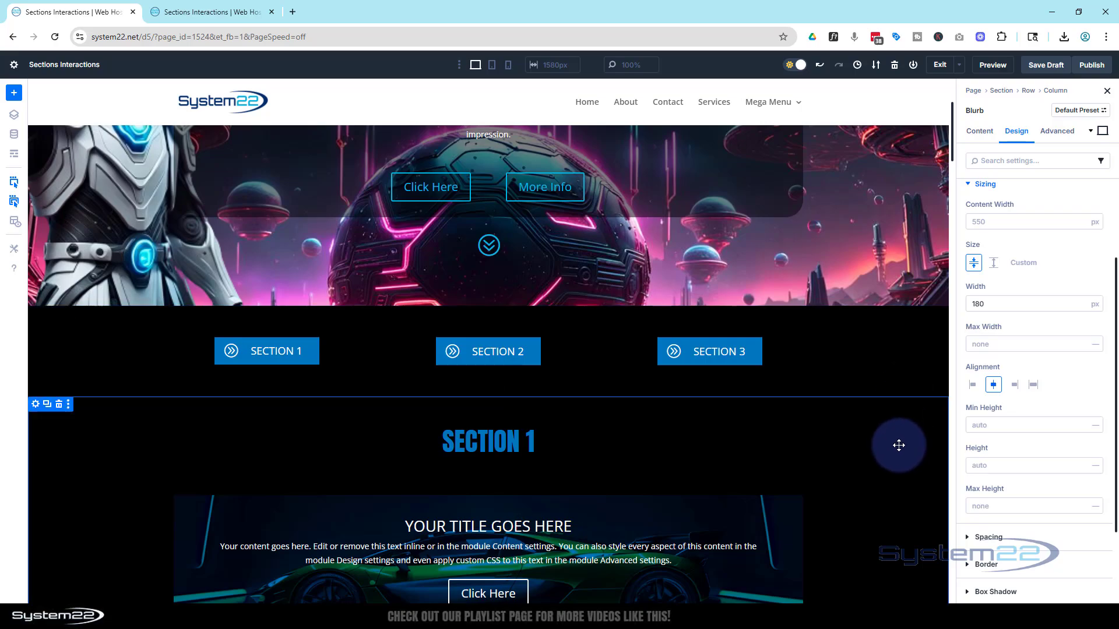
# Give the page section containing the Section 1 heading the admin label "s1"
pyautogui.scroll(-4, 897, 444)
pyautogui.scroll(-2, 614, 352)
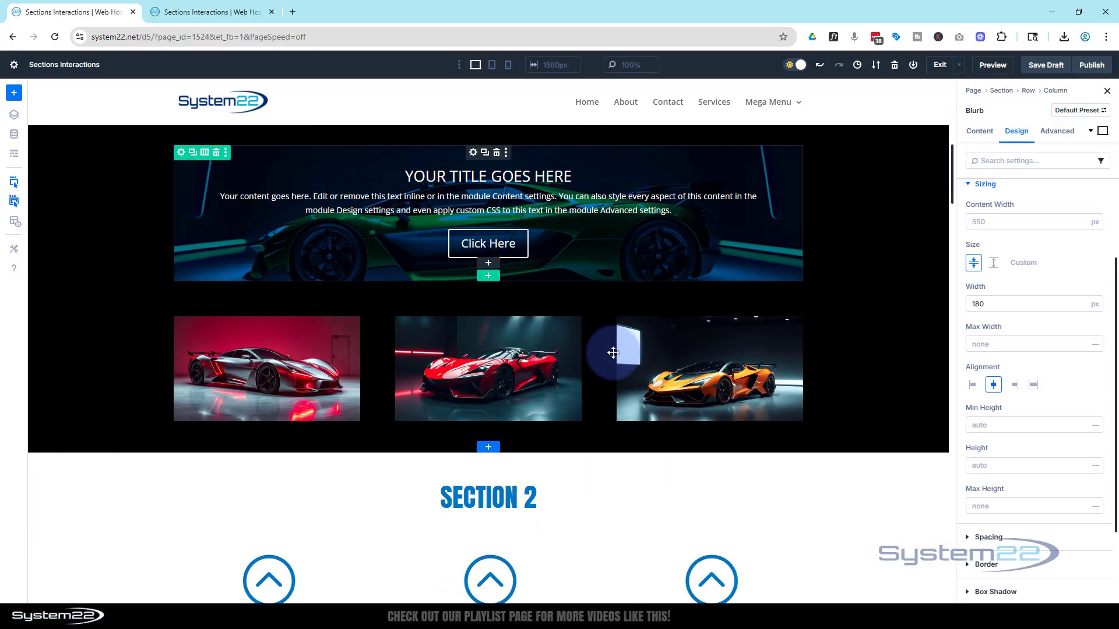
pyautogui.scroll(-10, 614, 352)
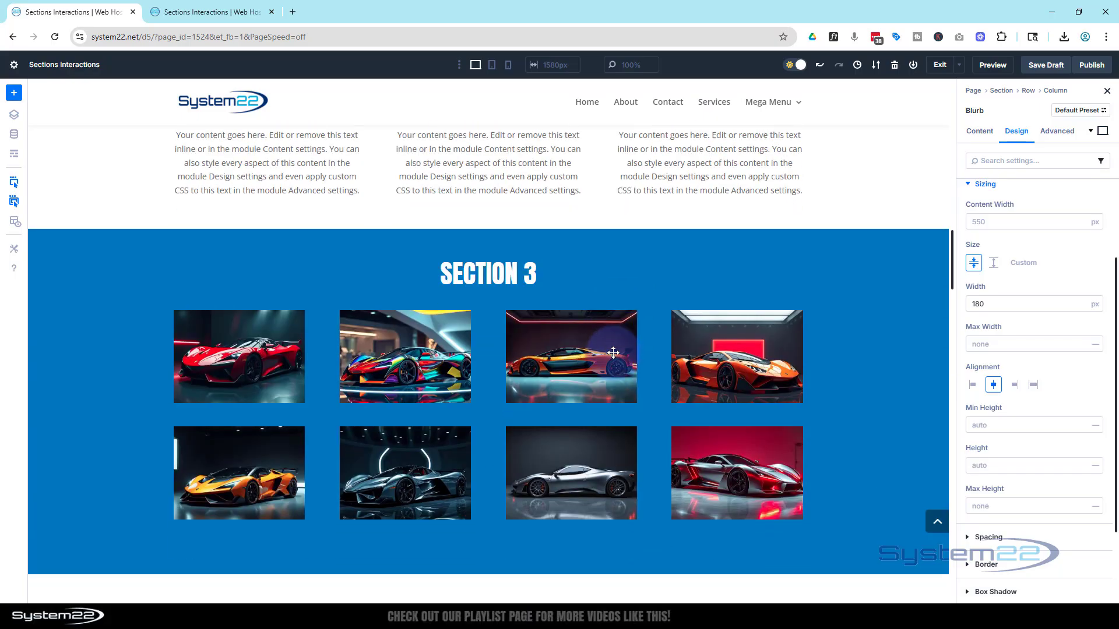
pyautogui.scroll(10, 613, 353)
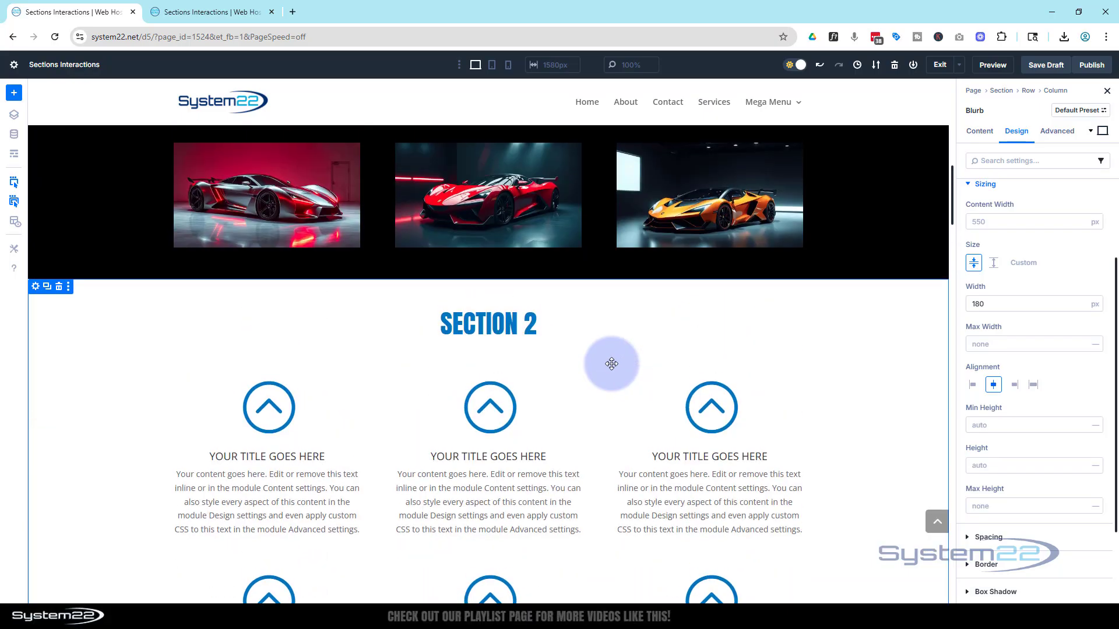
pyautogui.scroll(8, 611, 363)
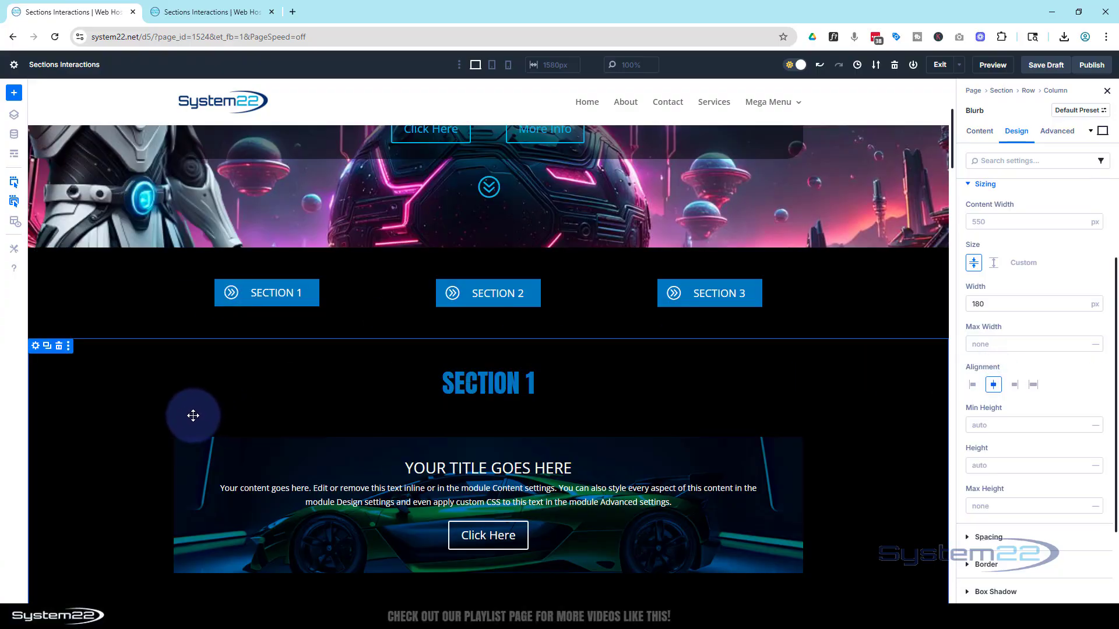
pyautogui.click(35, 346)
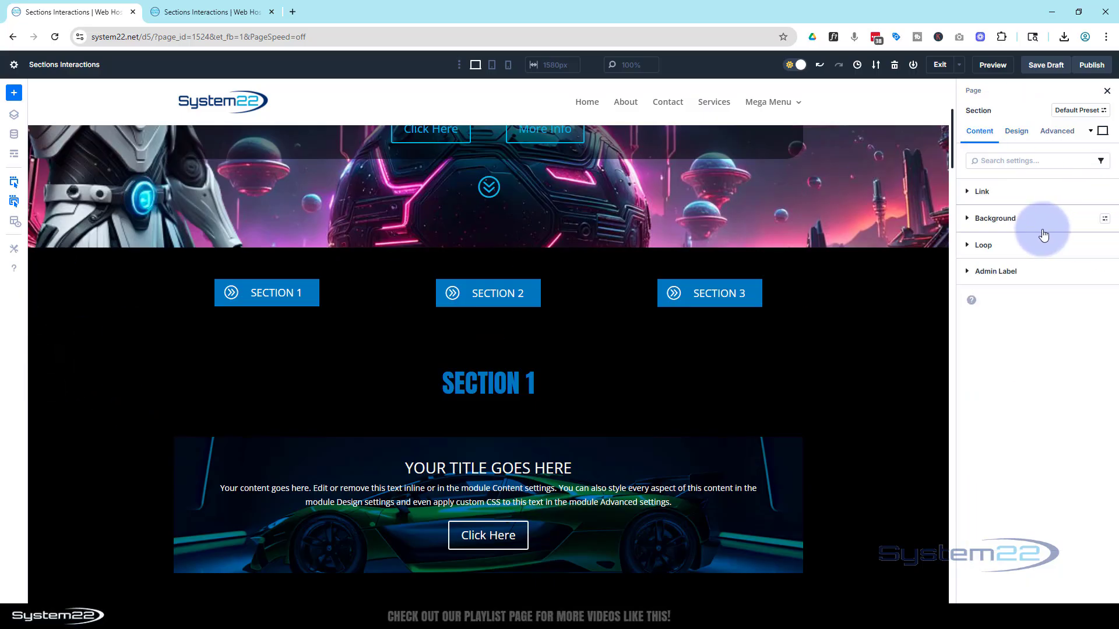
pyautogui.click(1024, 272)
pyautogui.click(978, 310)
pyautogui.write('s')
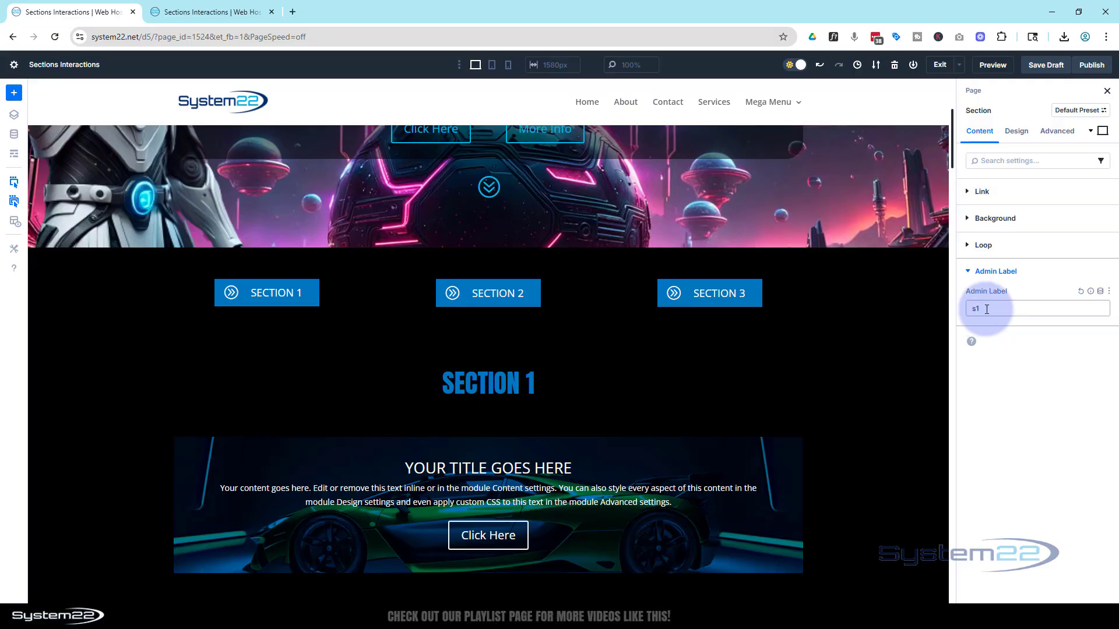
pyautogui.write('1')
pyautogui.scroll(-9, 733, 394)
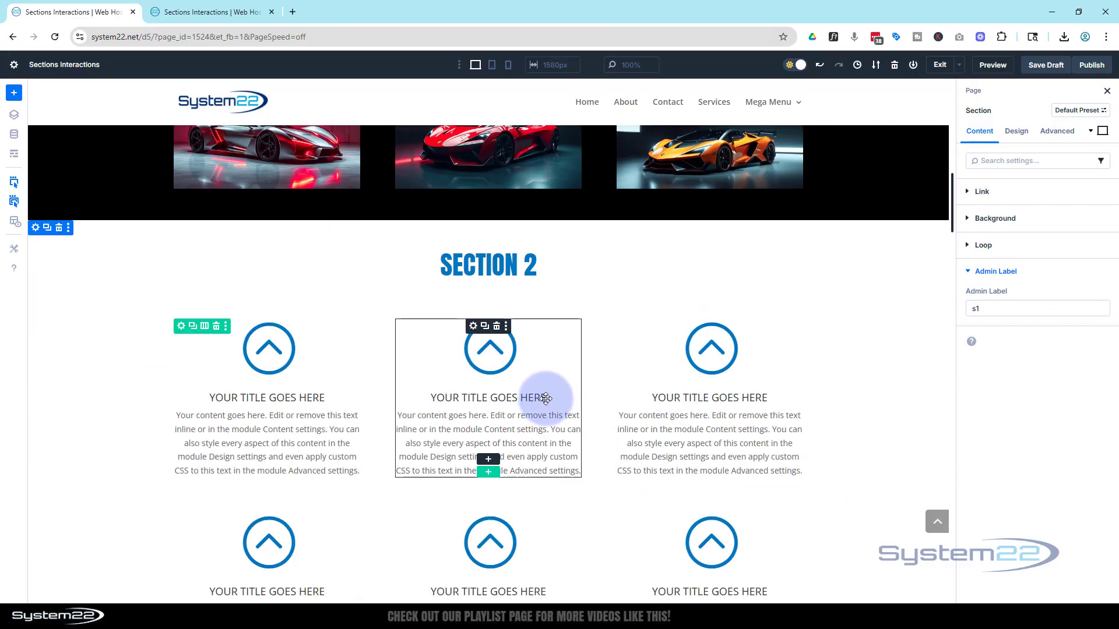
pyautogui.scroll(-6, 546, 398)
pyautogui.scroll(5, 795, 407)
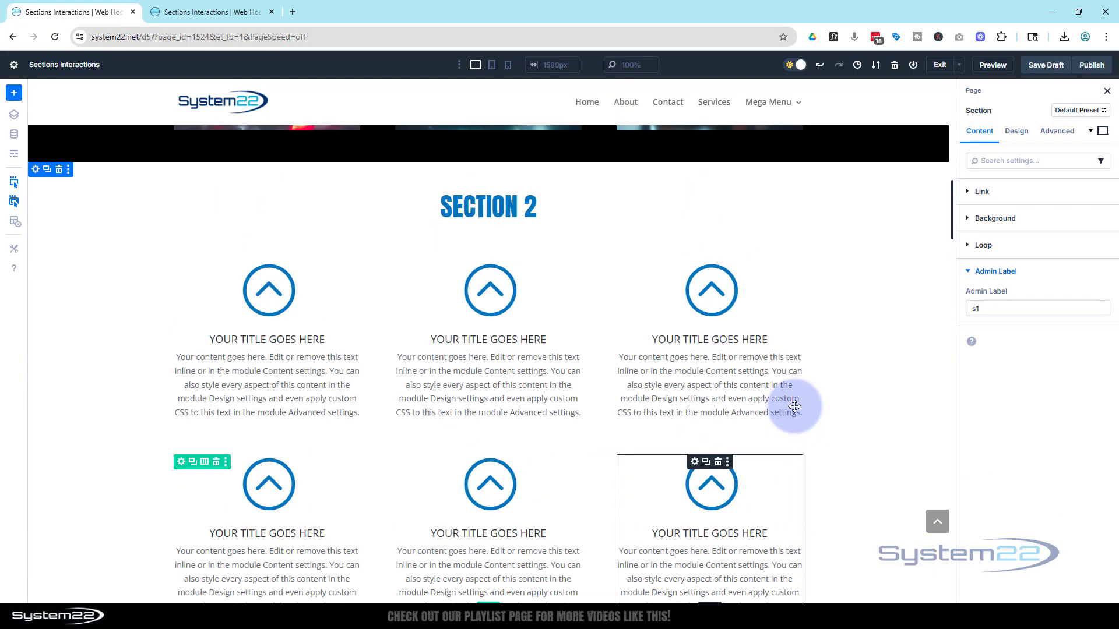
pyautogui.scroll(10, 795, 406)
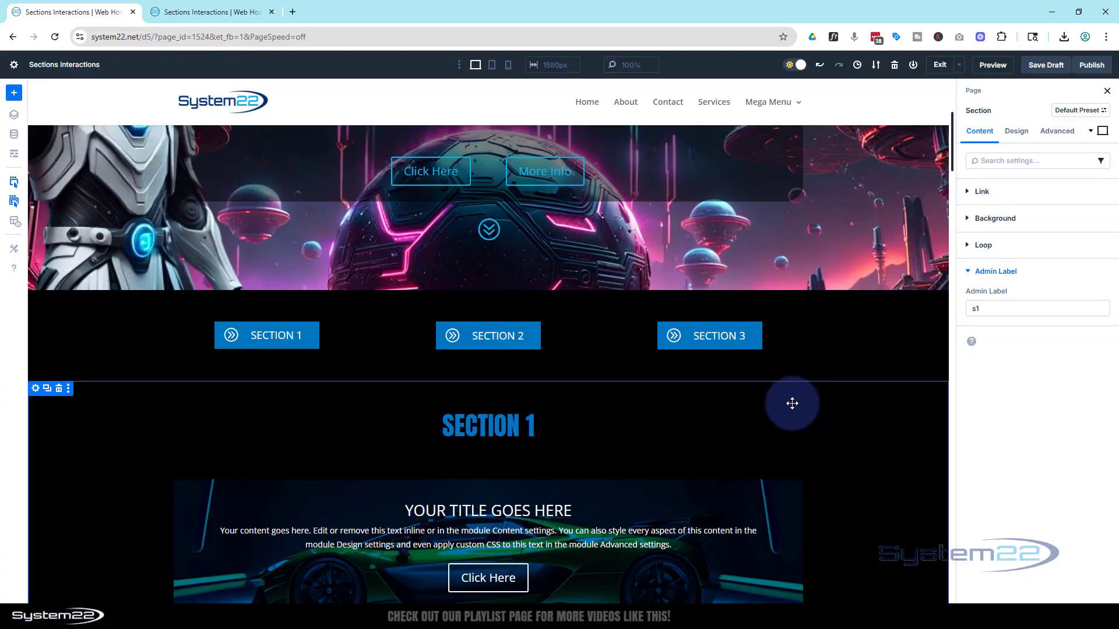
pyautogui.scroll(2, 792, 404)
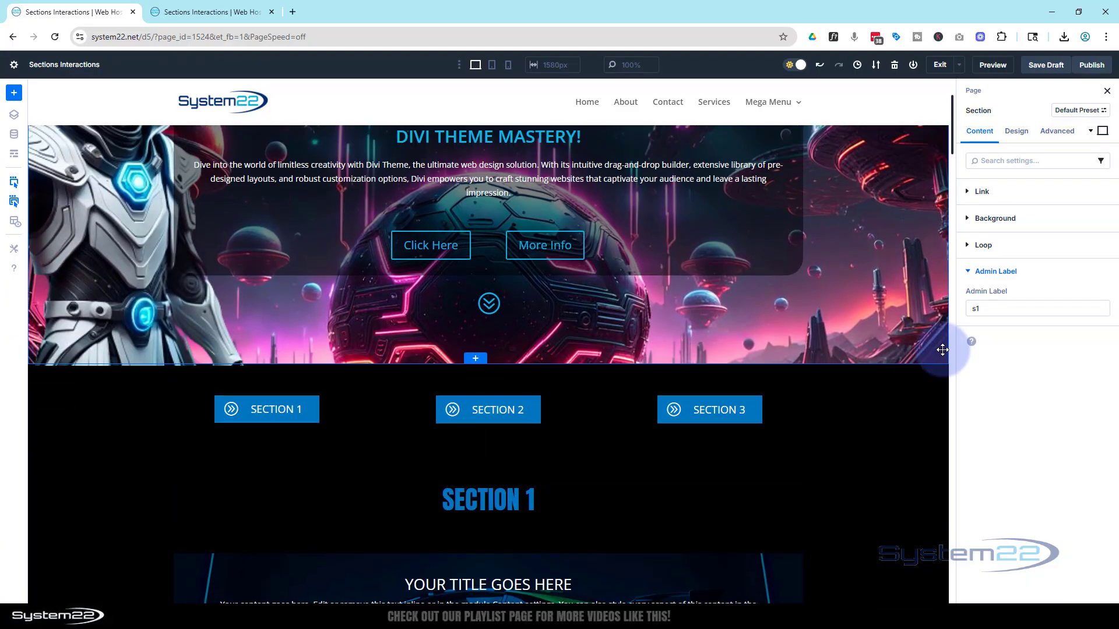
pyautogui.scroll(-1, 904, 418)
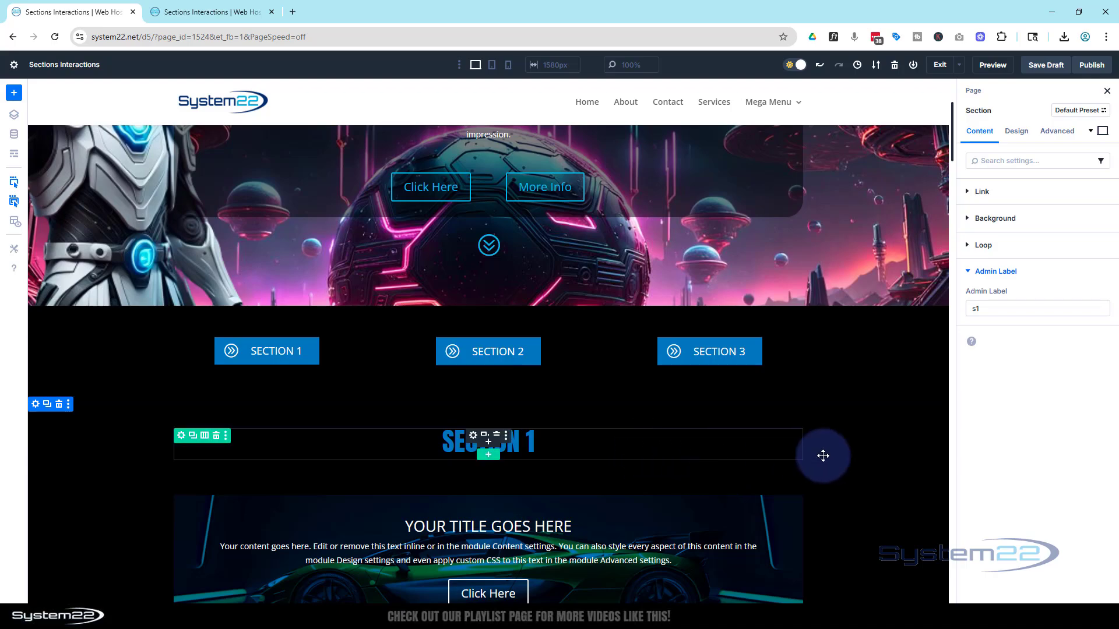
pyautogui.scroll(-2, 905, 470)
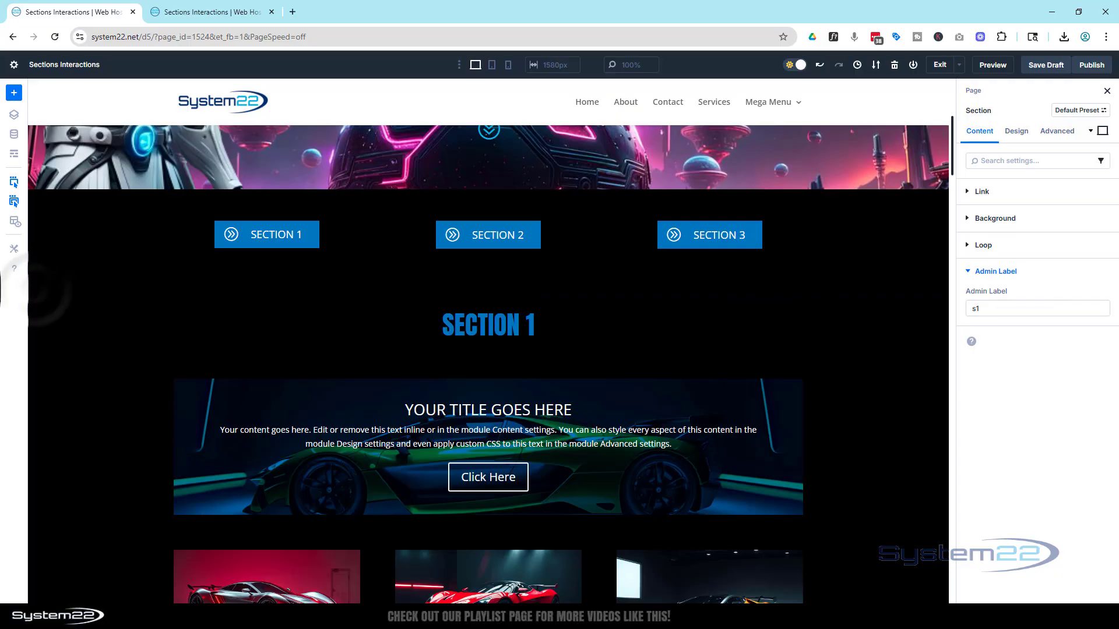
# Add an interaction to the s1 section with Load as its trigger event and Hide Element as its effect action
pyautogui.click(1058, 131)
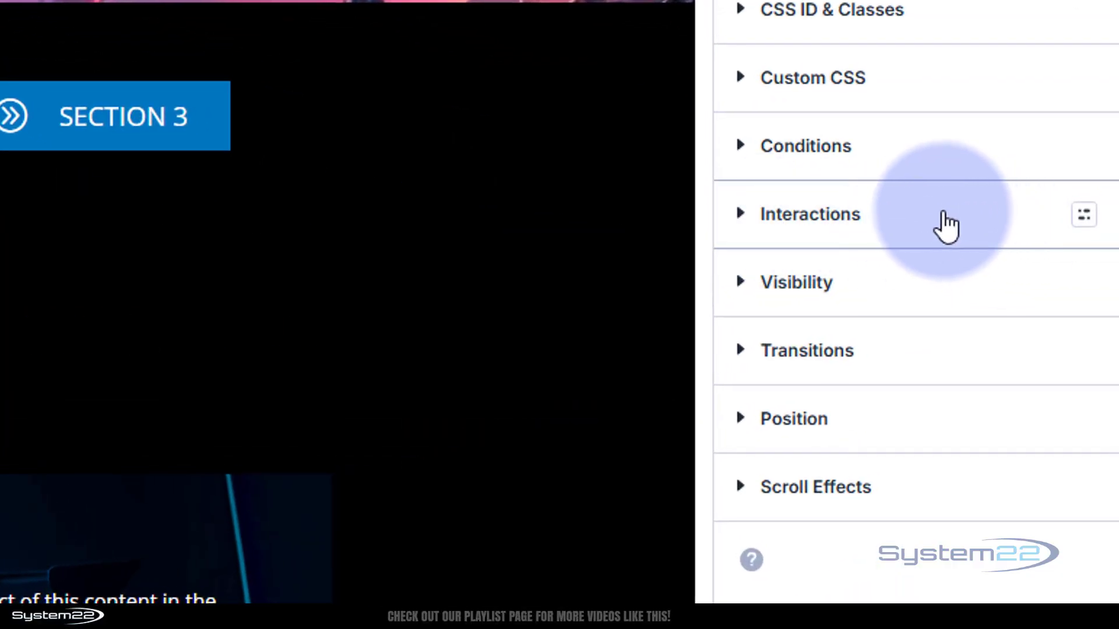
pyautogui.click(742, 224)
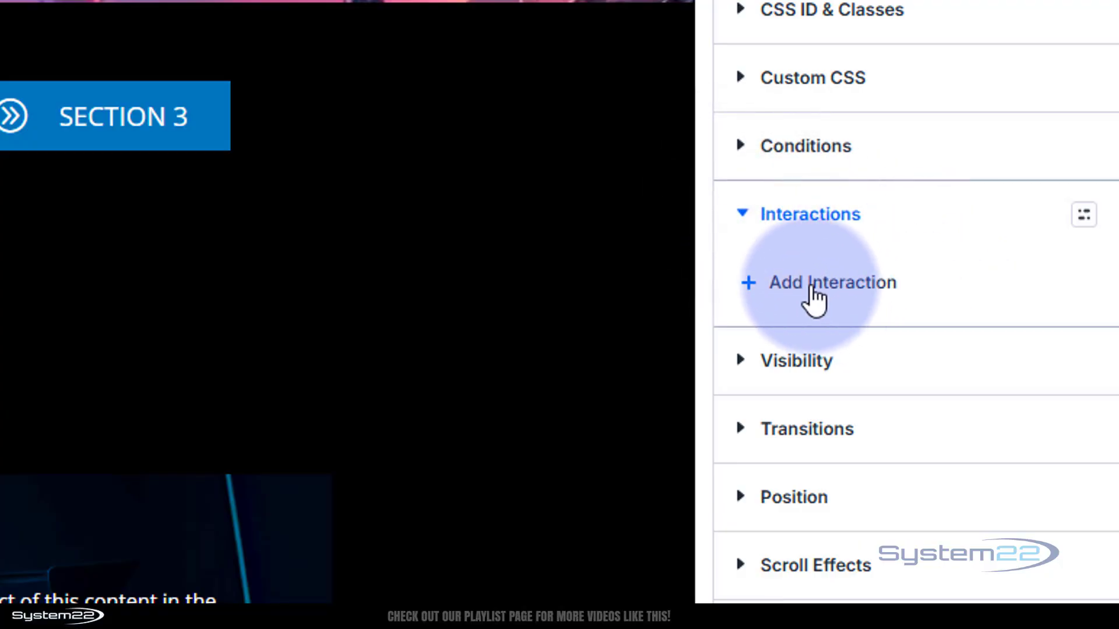
pyautogui.click(815, 284)
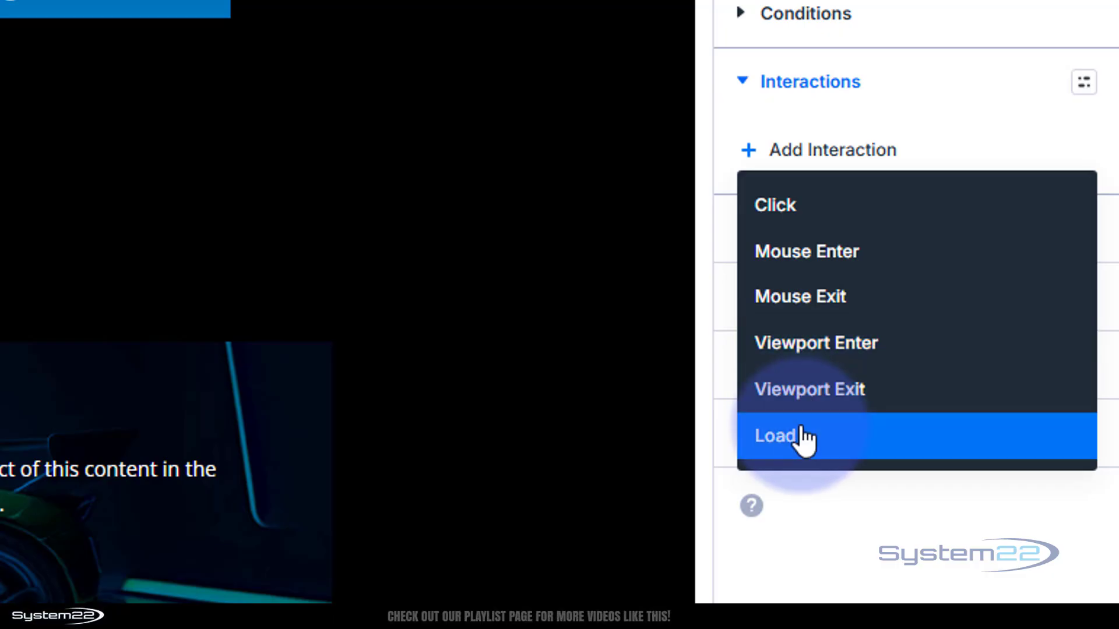
pyautogui.click(788, 442)
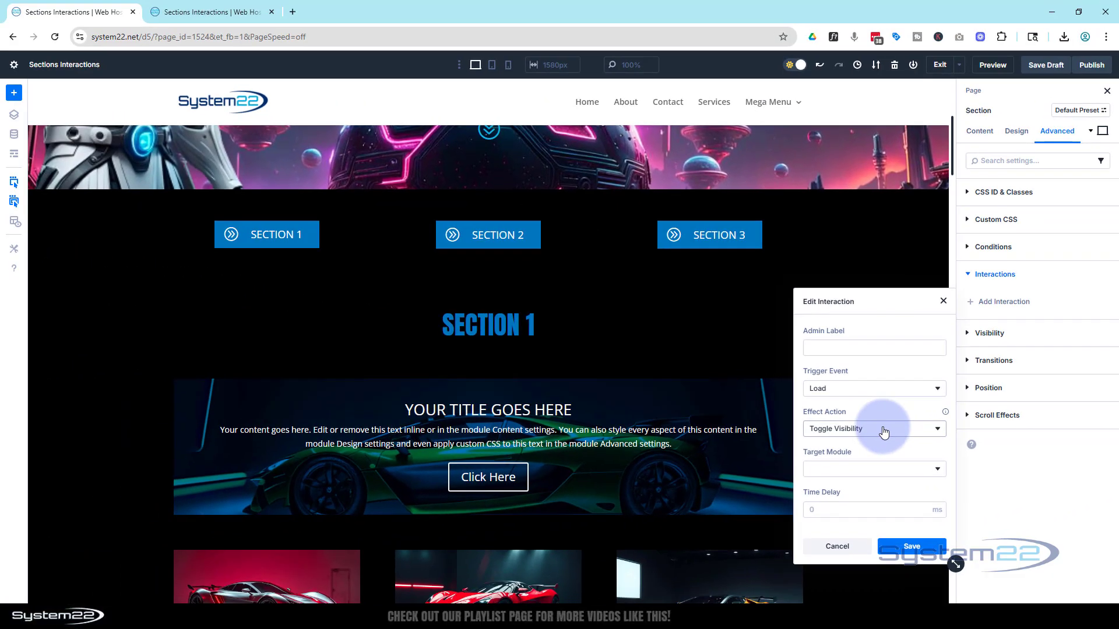
pyautogui.click(884, 429)
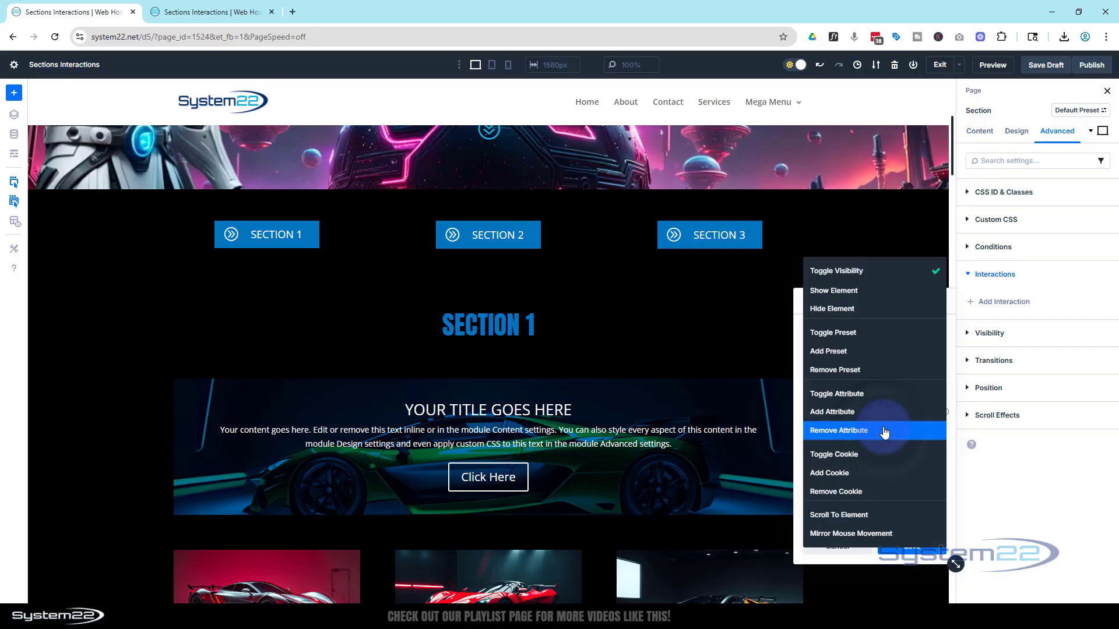
pyautogui.click(833, 312)
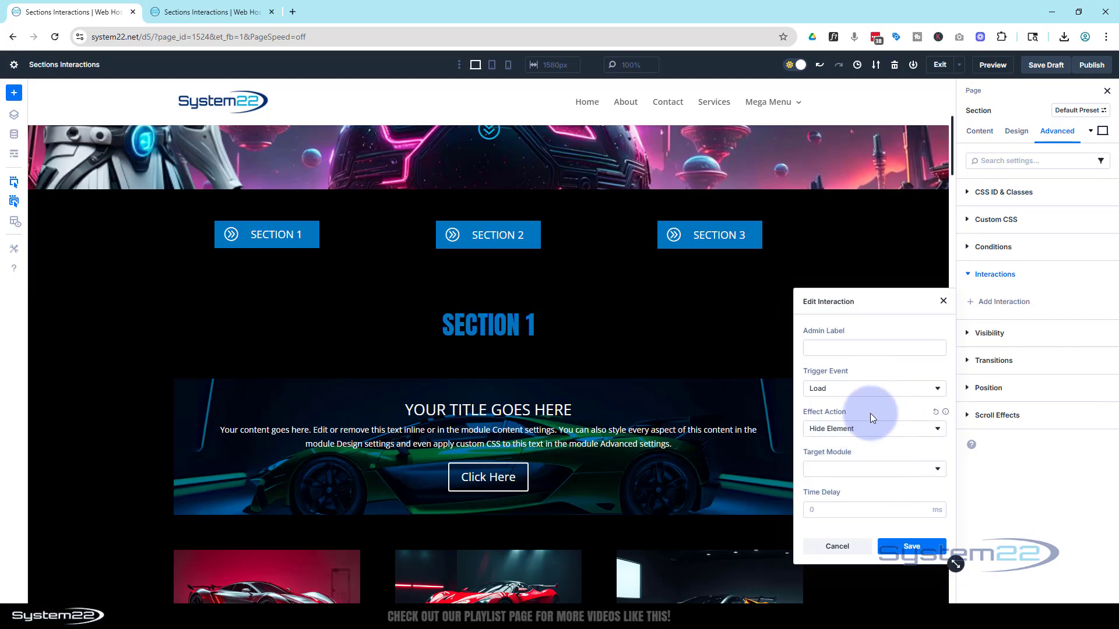
# Set the target module of the s1 section's interaction to Section (s1) and save the interaction
pyautogui.click(864, 469)
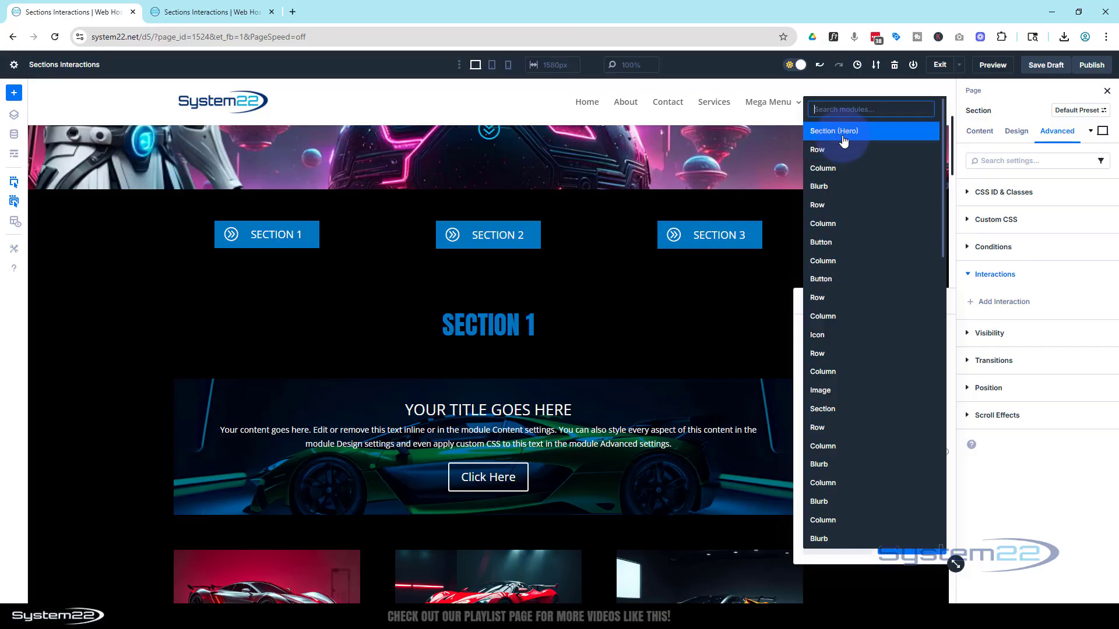
pyautogui.scroll(-1, 850, 387)
pyautogui.scroll(-1, 856, 397)
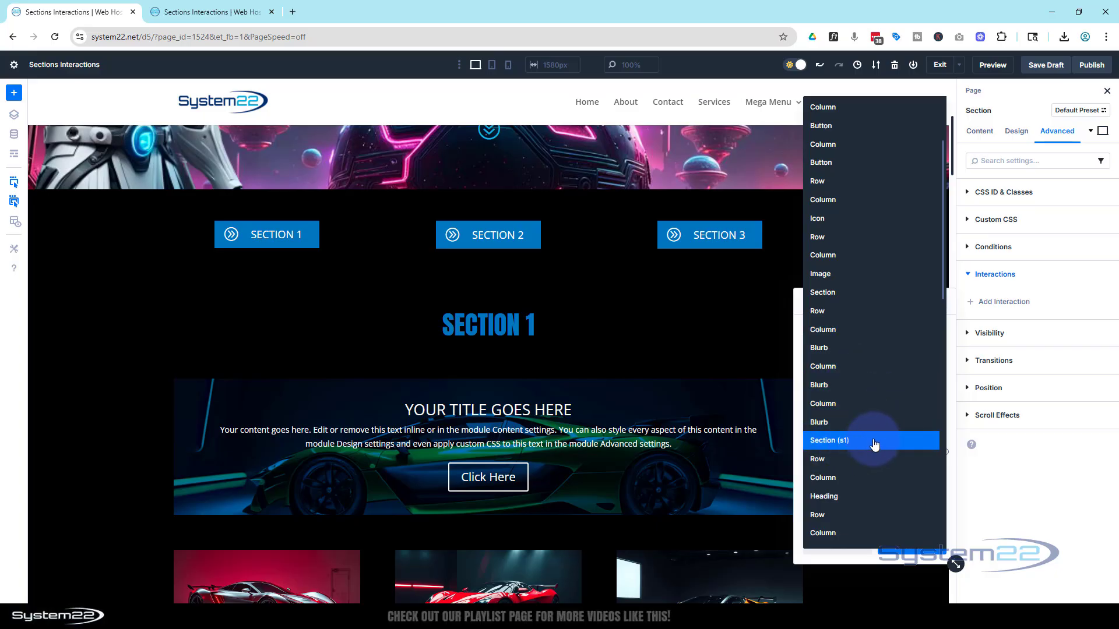
pyautogui.scroll(-8, 874, 444)
pyautogui.scroll(6, 880, 438)
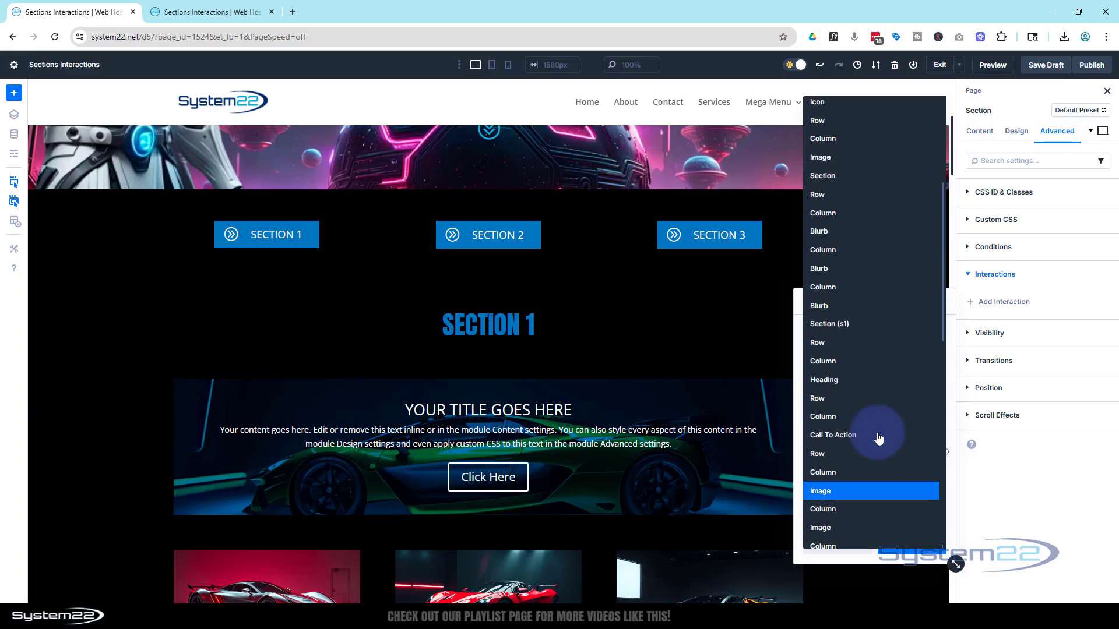
pyautogui.scroll(1, 877, 467)
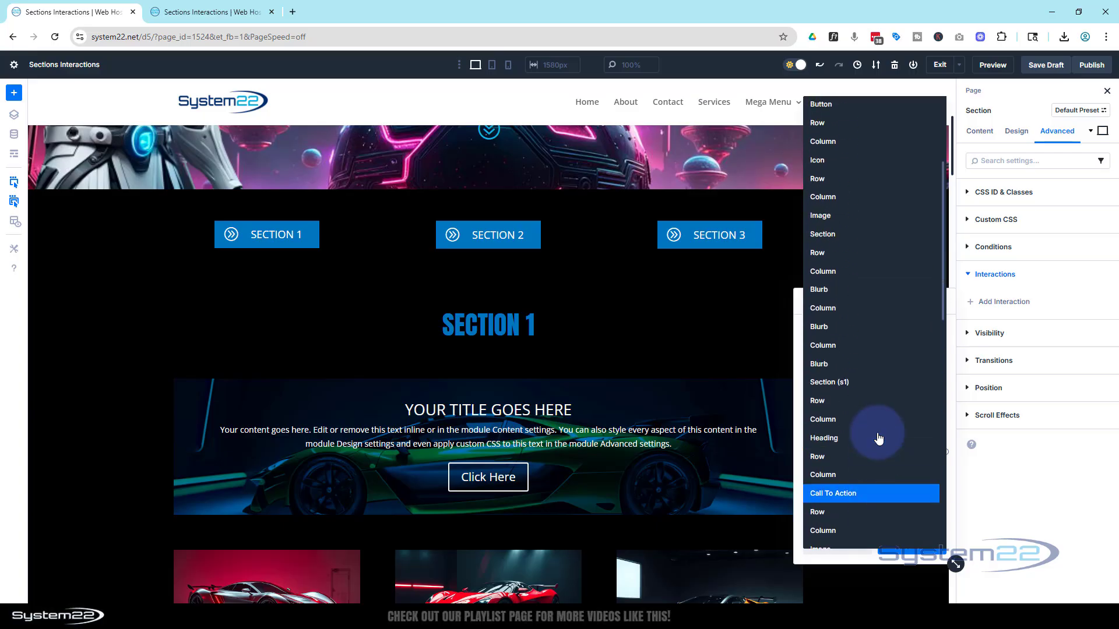
pyautogui.click(827, 383)
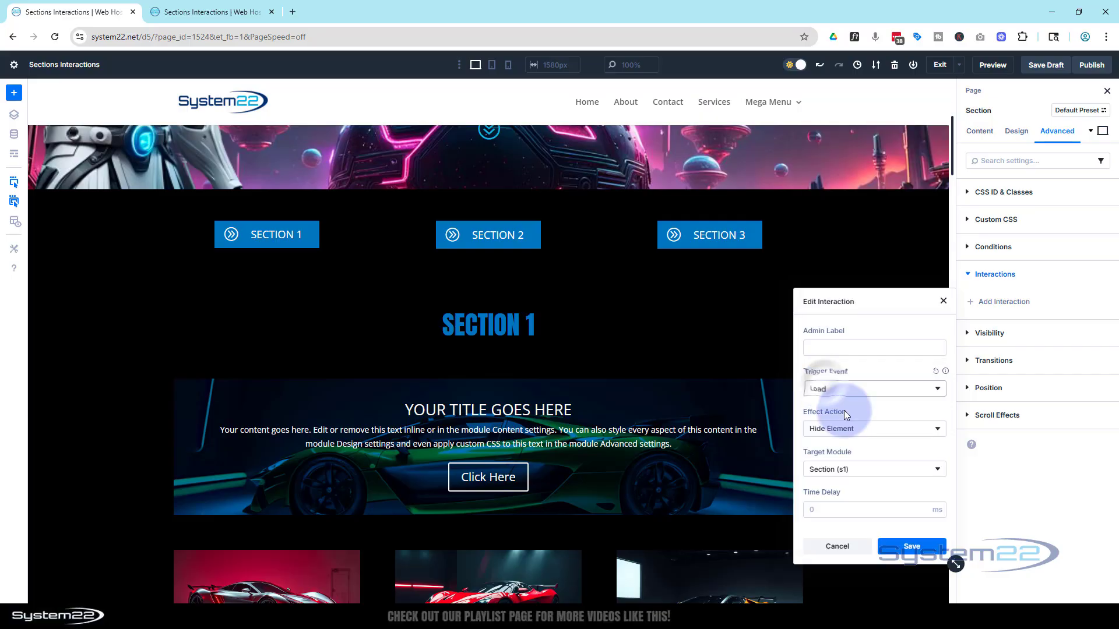
pyautogui.click(913, 547)
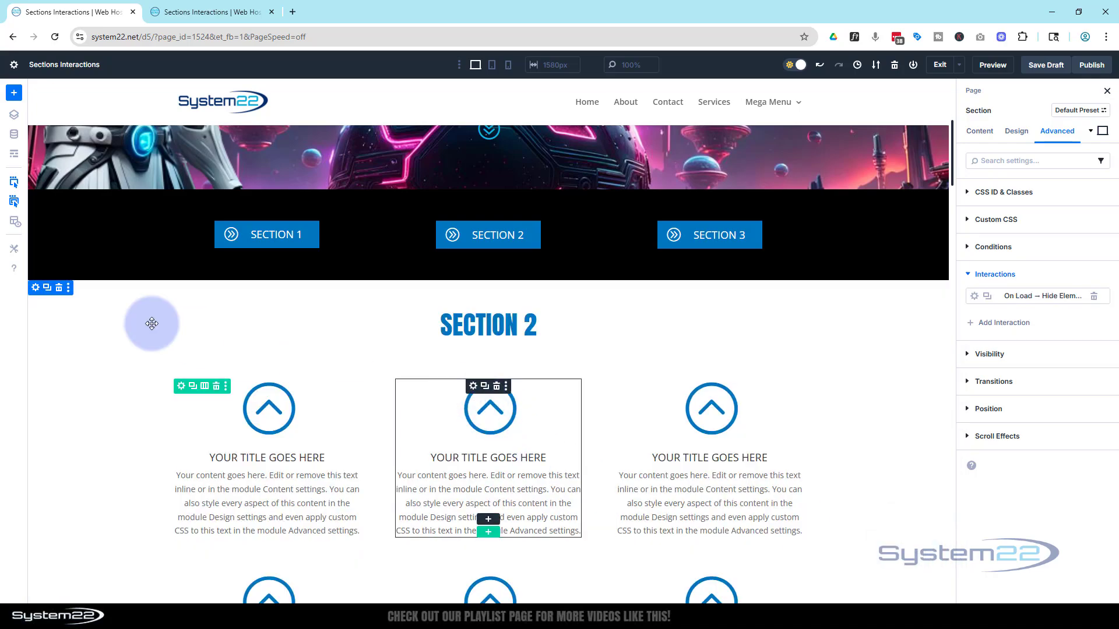
# Add an interaction to the page section containing the Section 2 heading, with Load as its trigger event and Hide Element as its effect action
pyautogui.click(36, 288)
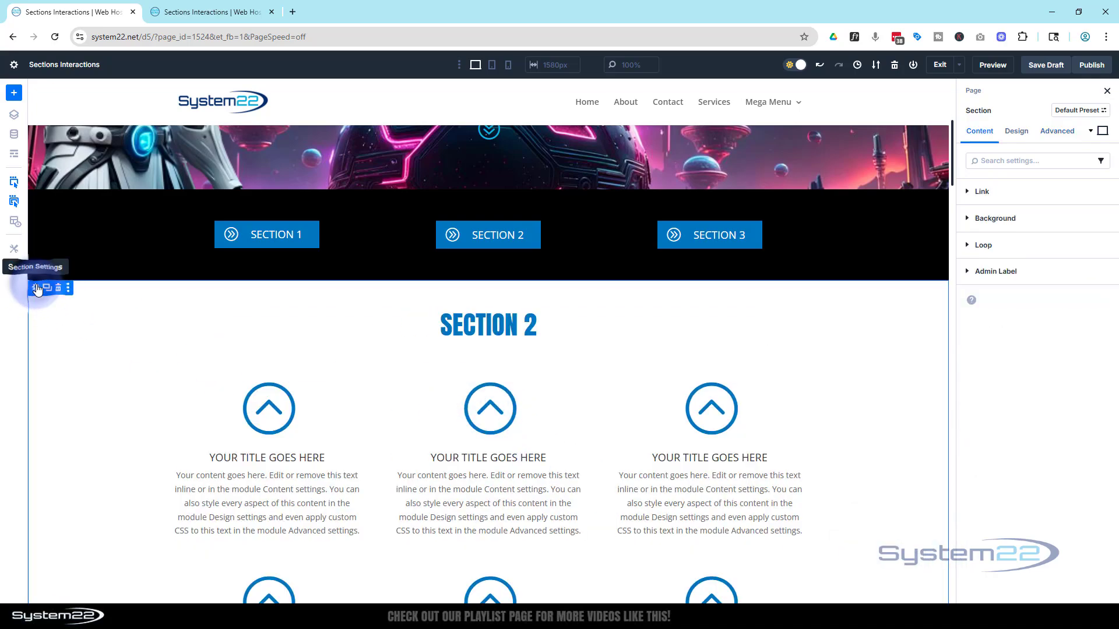
pyautogui.click(1055, 131)
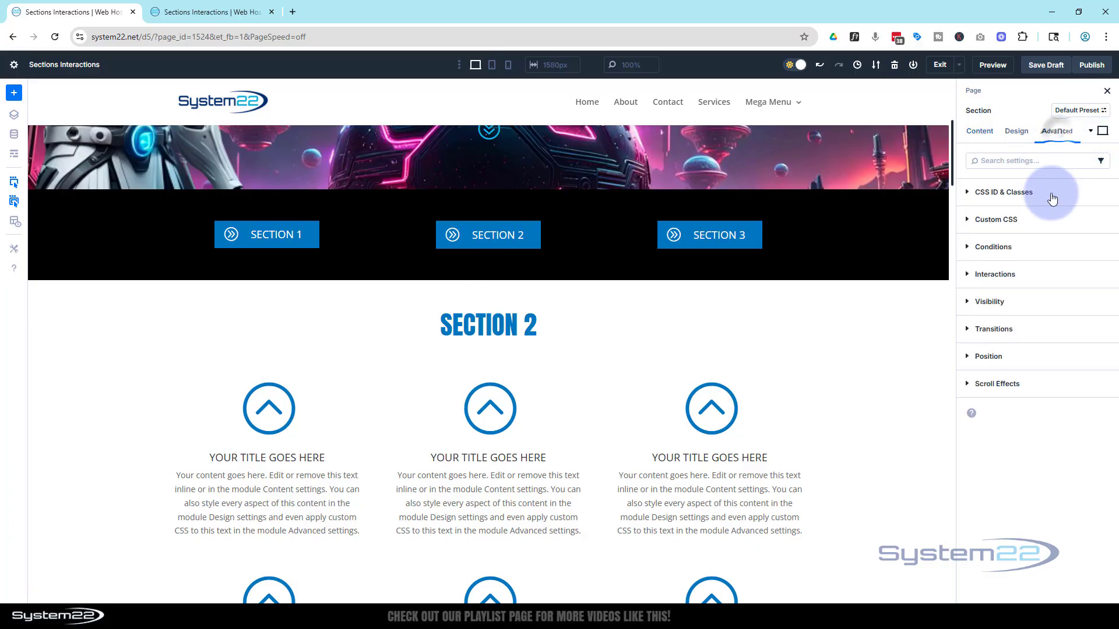
pyautogui.click(988, 274)
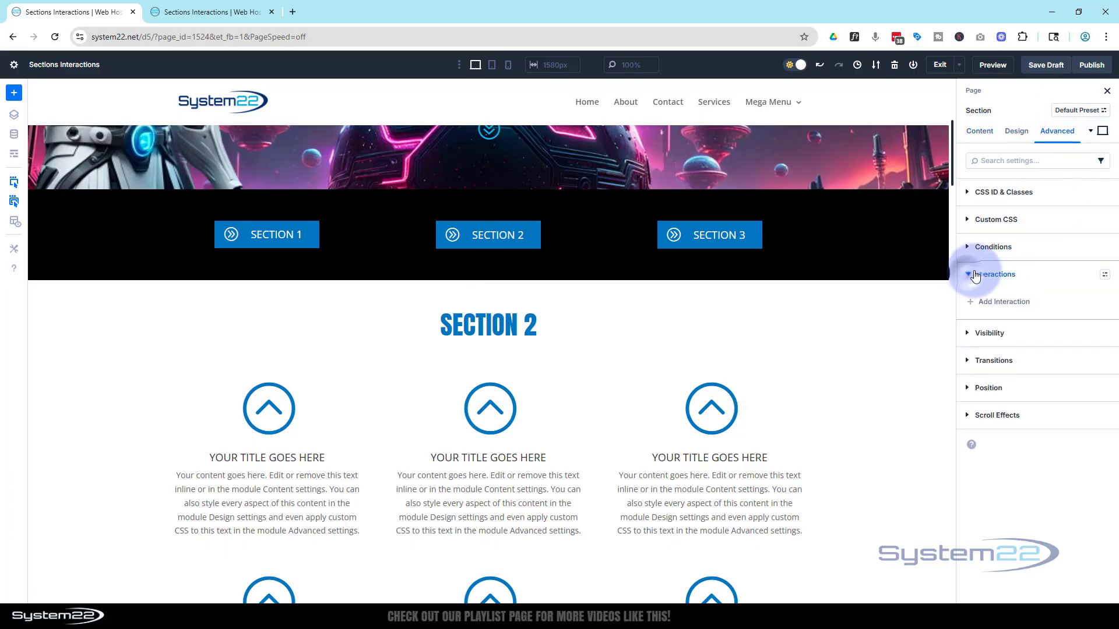
pyautogui.click(1010, 303)
pyautogui.click(1004, 418)
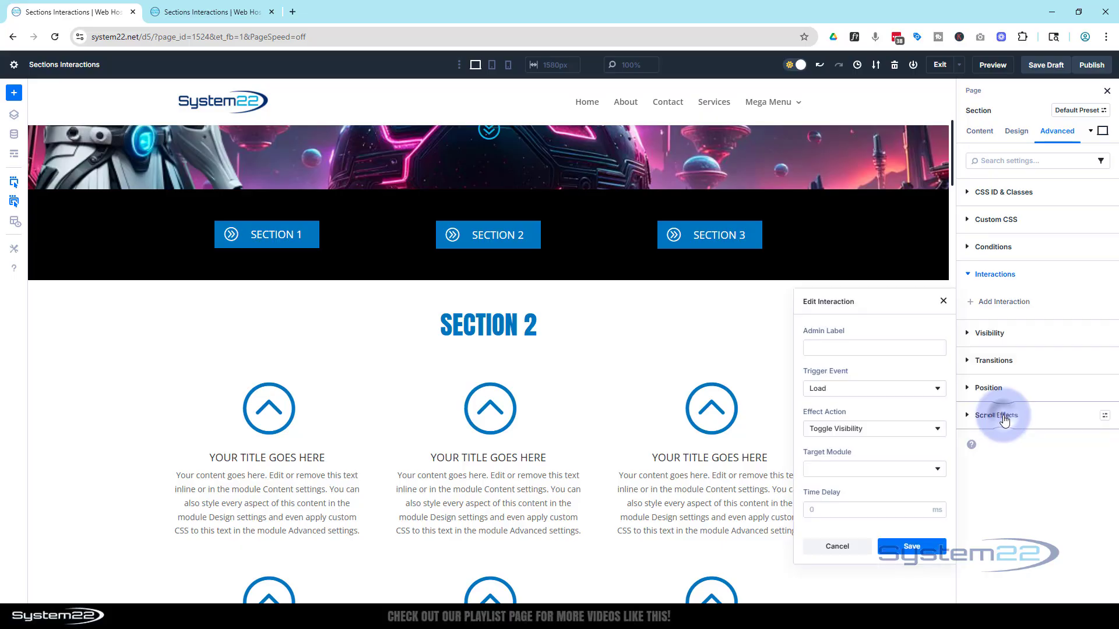
pyautogui.click(873, 429)
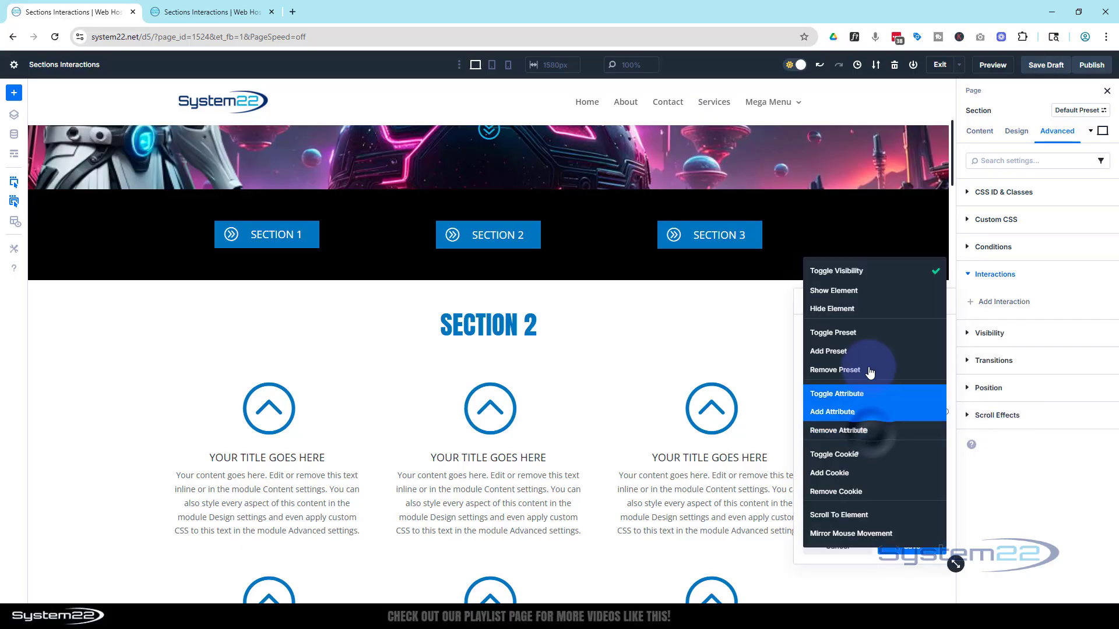
pyautogui.click(856, 309)
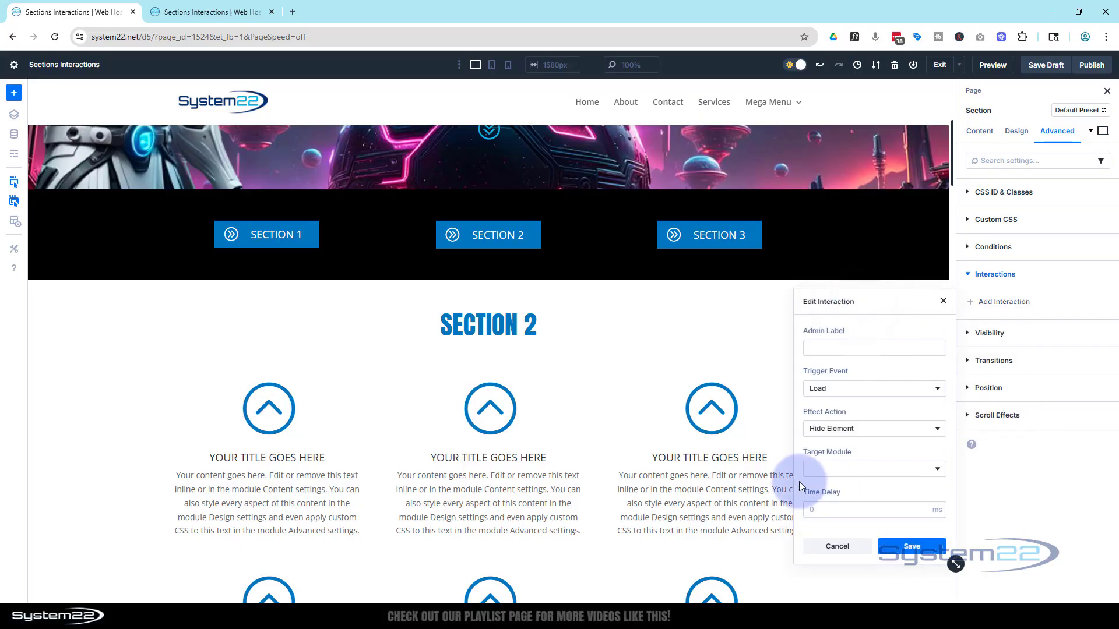
# Choose Section (s2) as the target module of the Hide Element interaction and save it
pyautogui.click(868, 469)
pyautogui.scroll(-5, 870, 473)
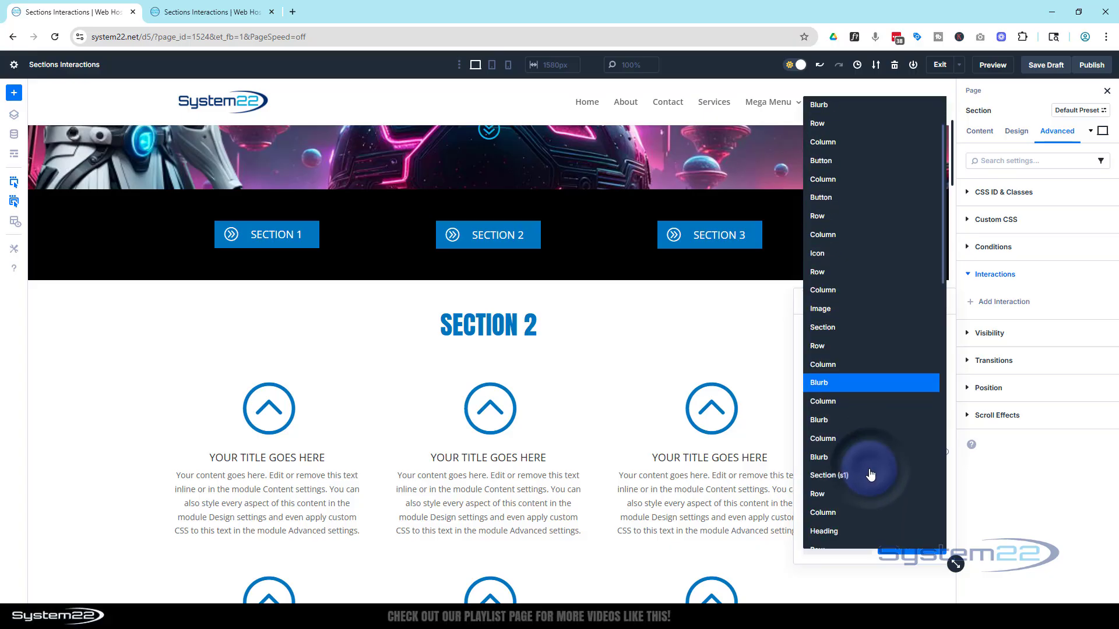
pyautogui.scroll(-4, 871, 474)
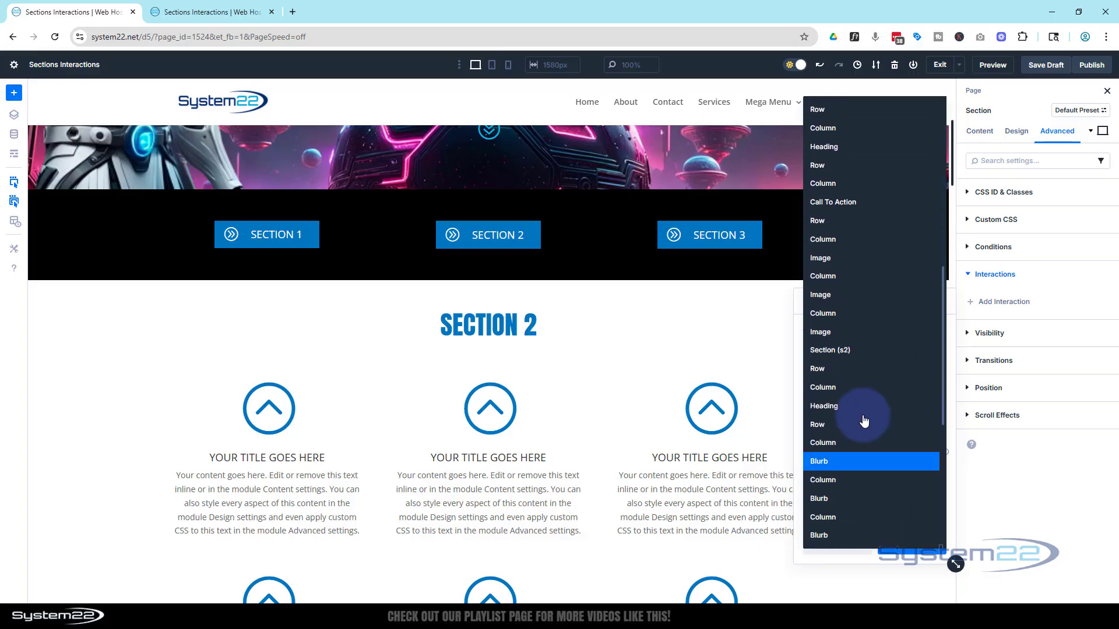
pyautogui.click(833, 352)
pyautogui.click(924, 553)
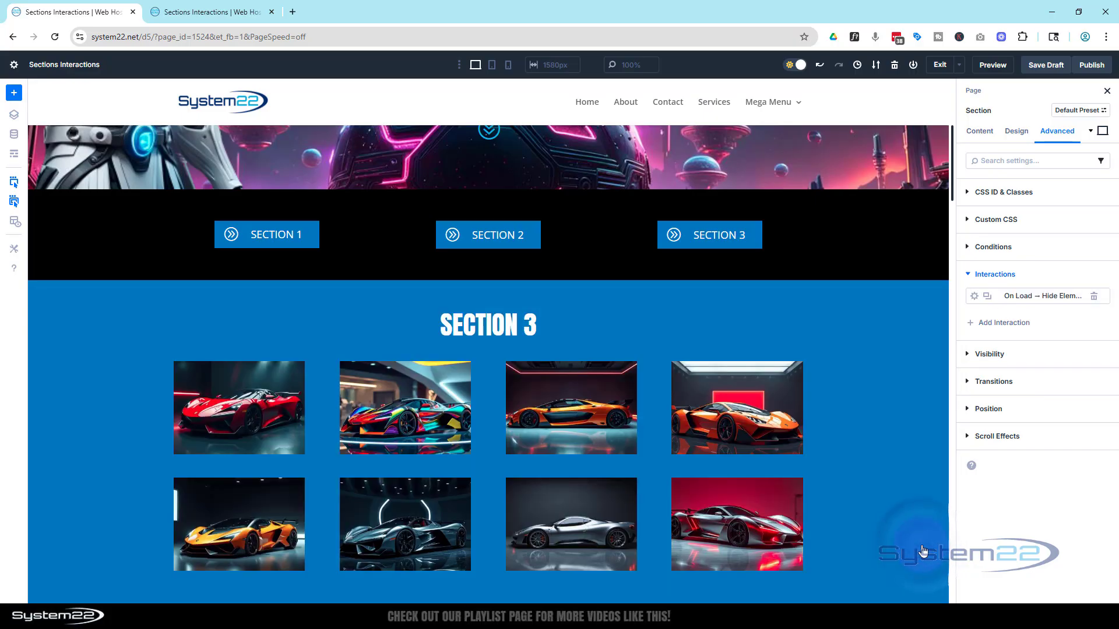
# Add an interaction with the Load trigger event to the page section containing the Section 3 heading
pyautogui.click(35, 287)
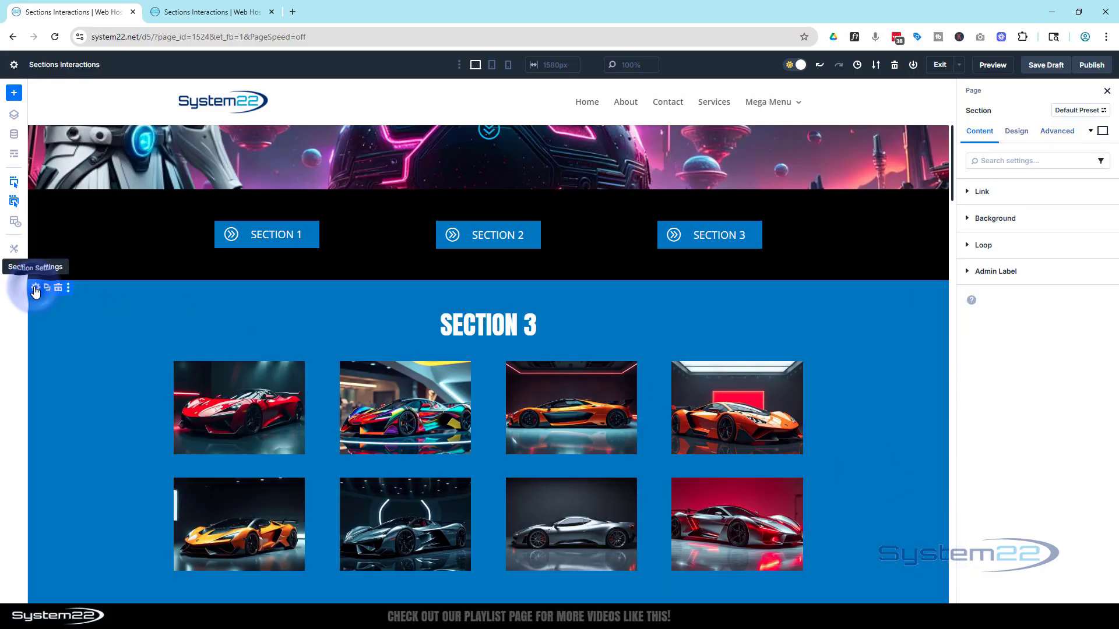
pyautogui.click(1064, 132)
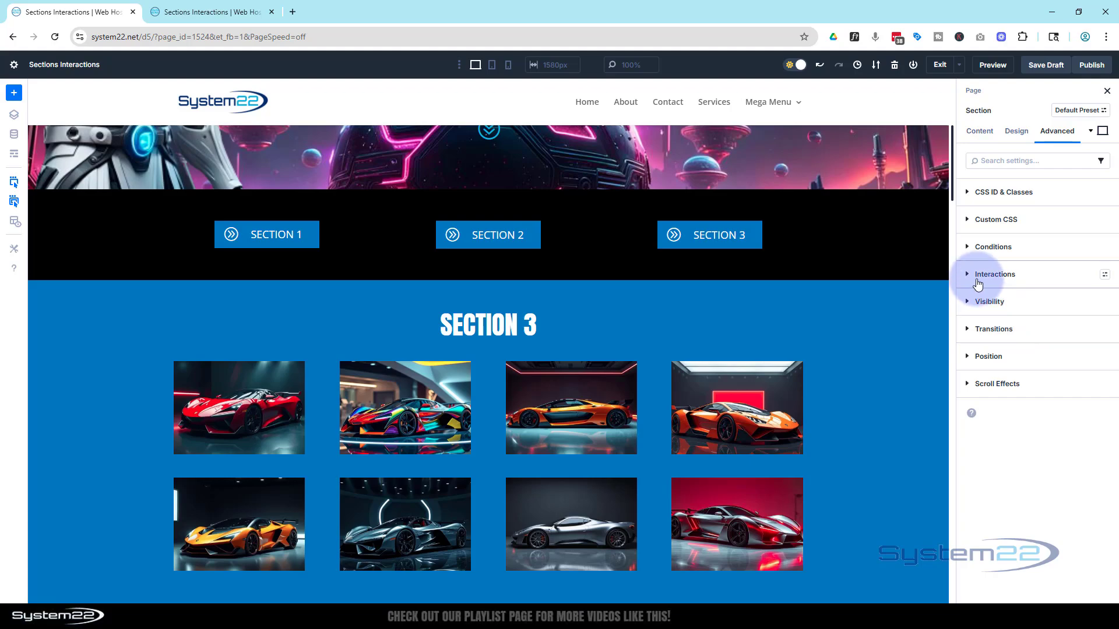
pyautogui.click(970, 274)
pyautogui.click(1008, 302)
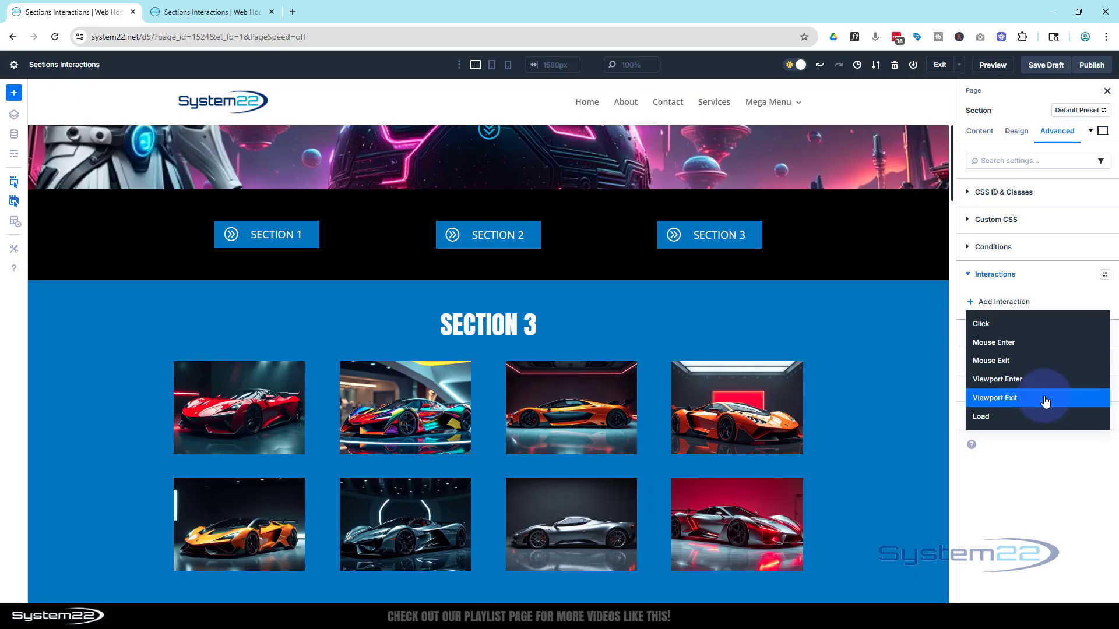
pyautogui.click(999, 416)
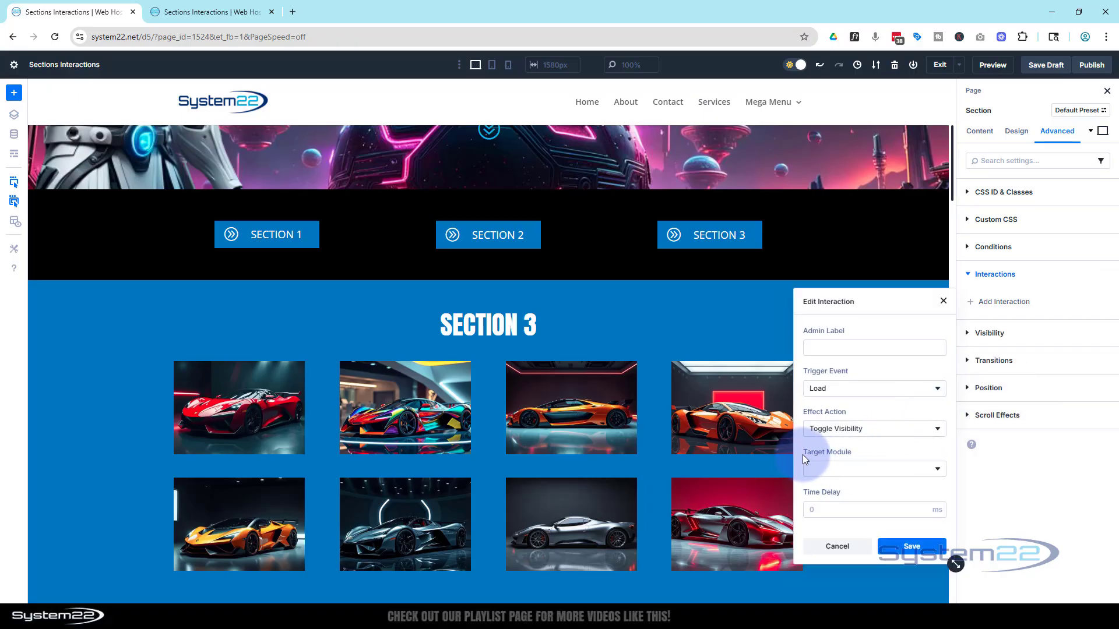
# Choose Section (s3) as the target module of the Load interaction and save it
pyautogui.click(851, 469)
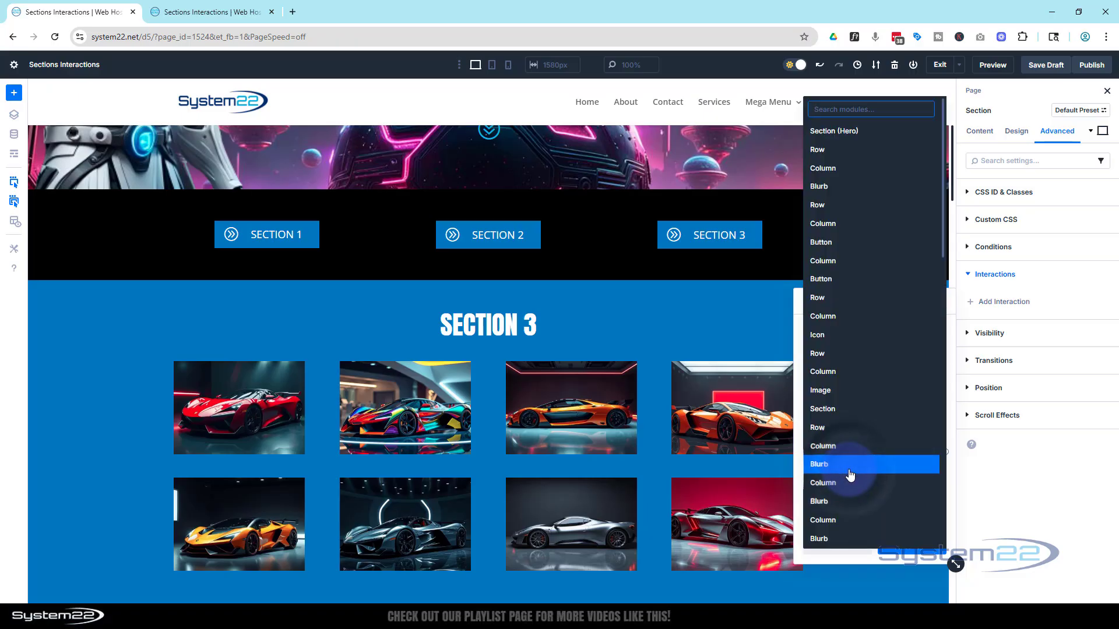
pyautogui.scroll(-5, 862, 466)
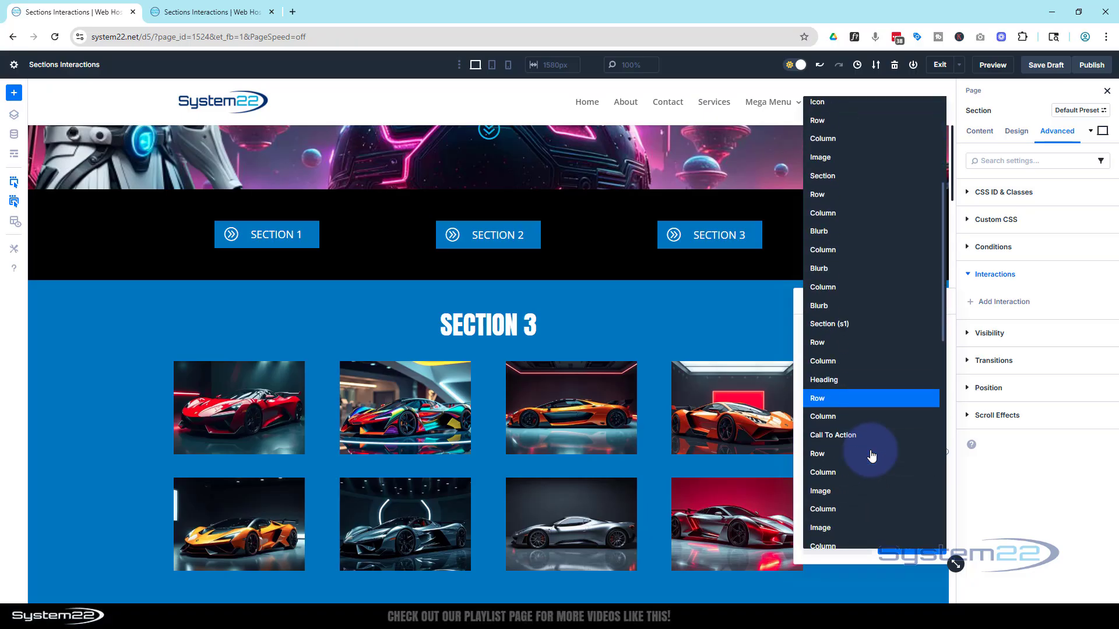
pyautogui.scroll(-6, 871, 456)
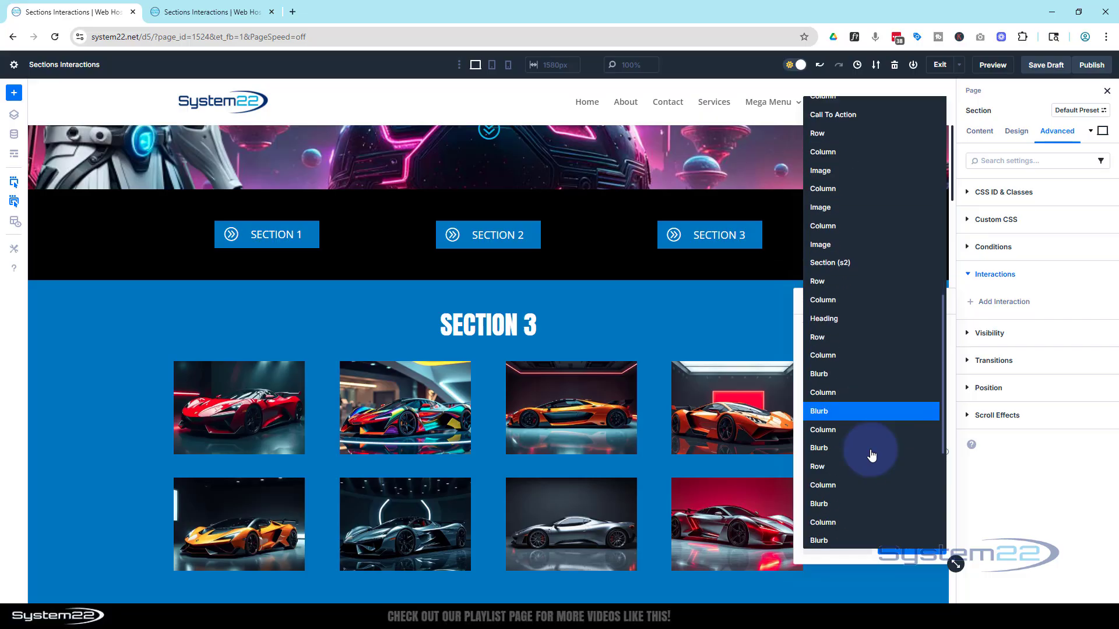
pyautogui.scroll(-1, 872, 456)
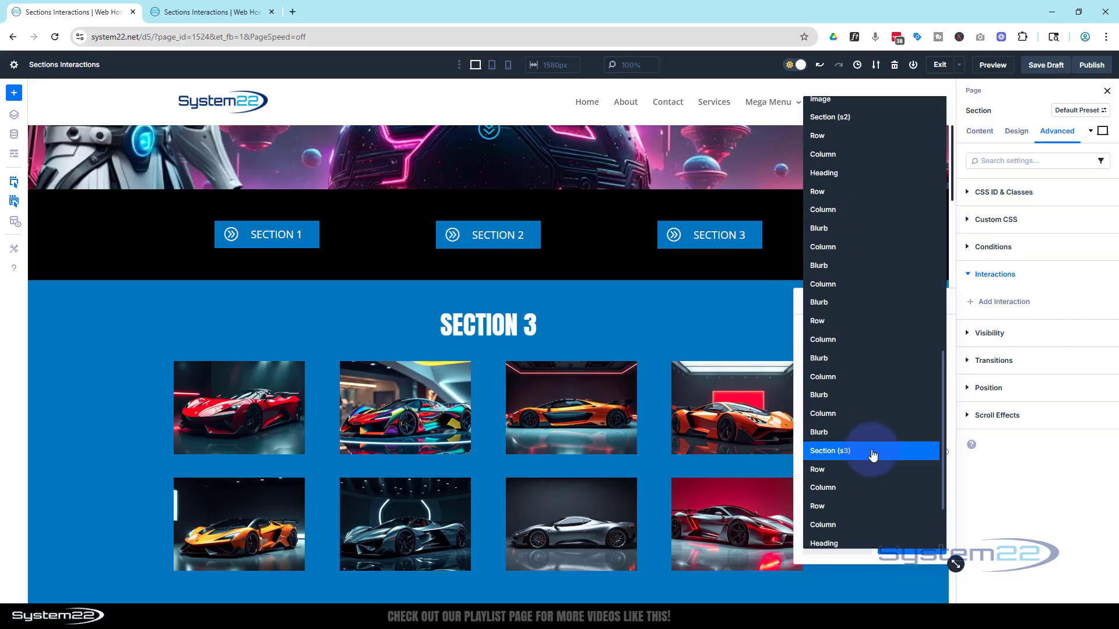
pyautogui.click(872, 453)
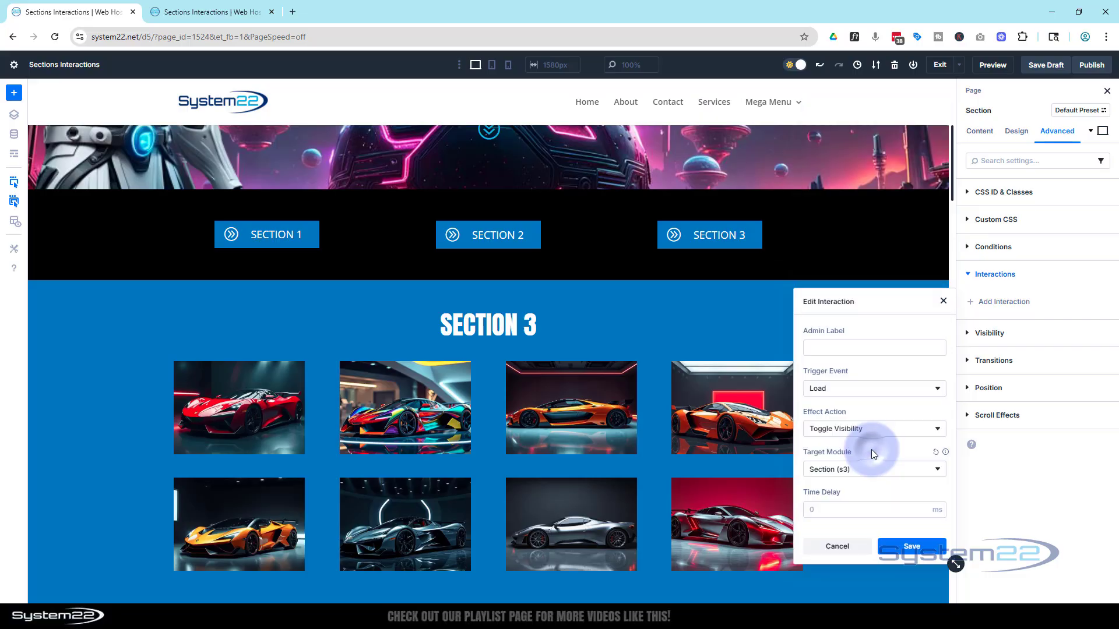
pyautogui.click(924, 548)
# Add an interaction with the Click trigger event to the Section 1 blurb in the row below the hero
pyautogui.scroll(3, 911, 526)
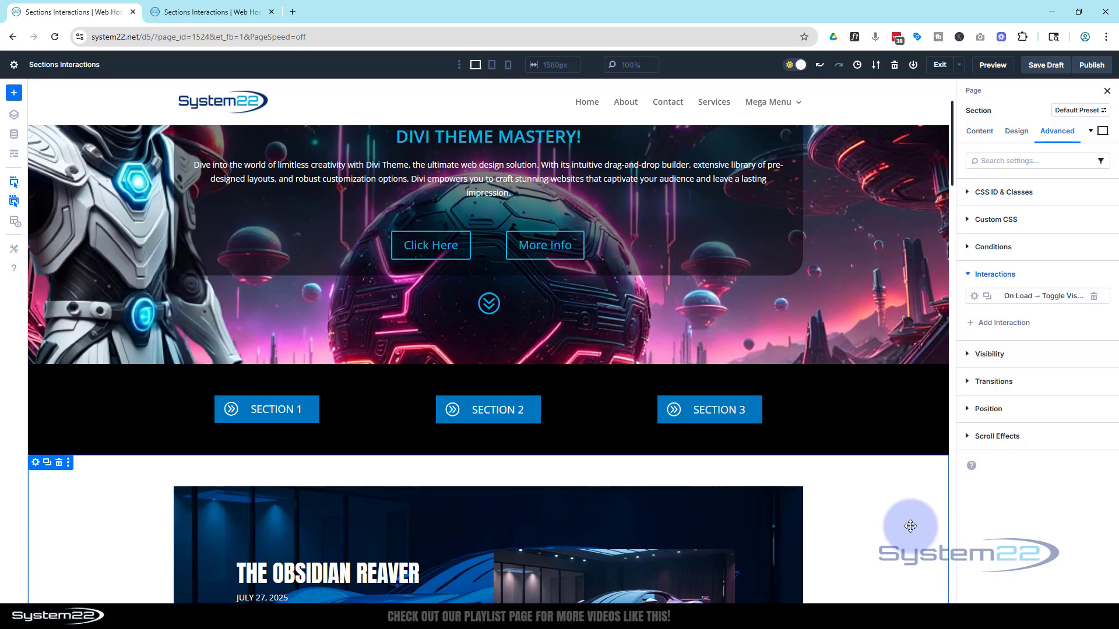
pyautogui.scroll(-5, 908, 525)
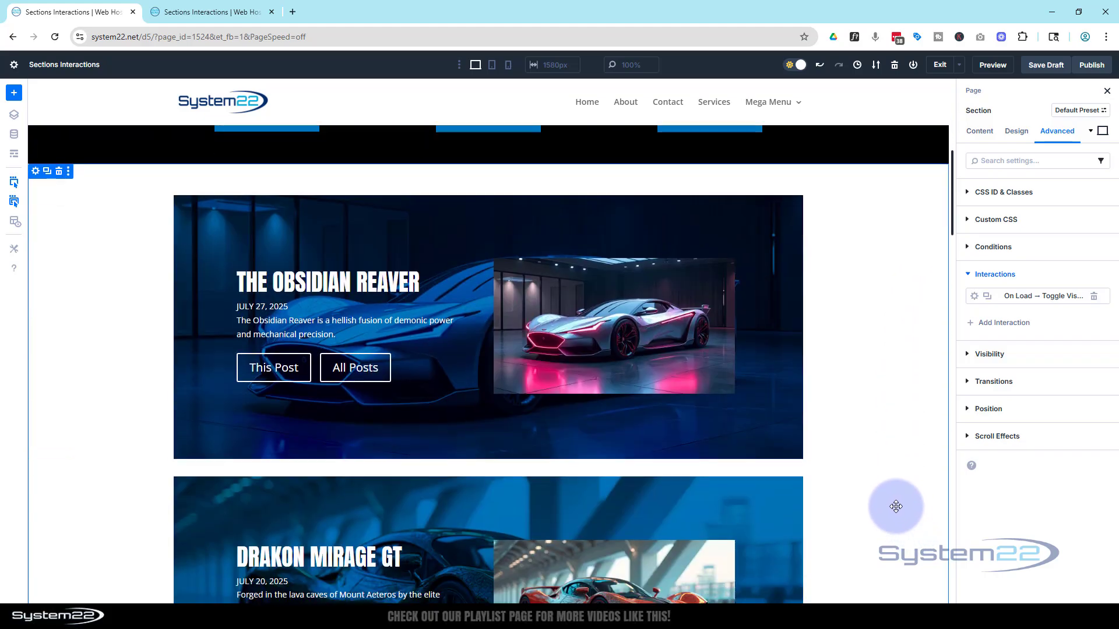
pyautogui.scroll(5, 898, 509)
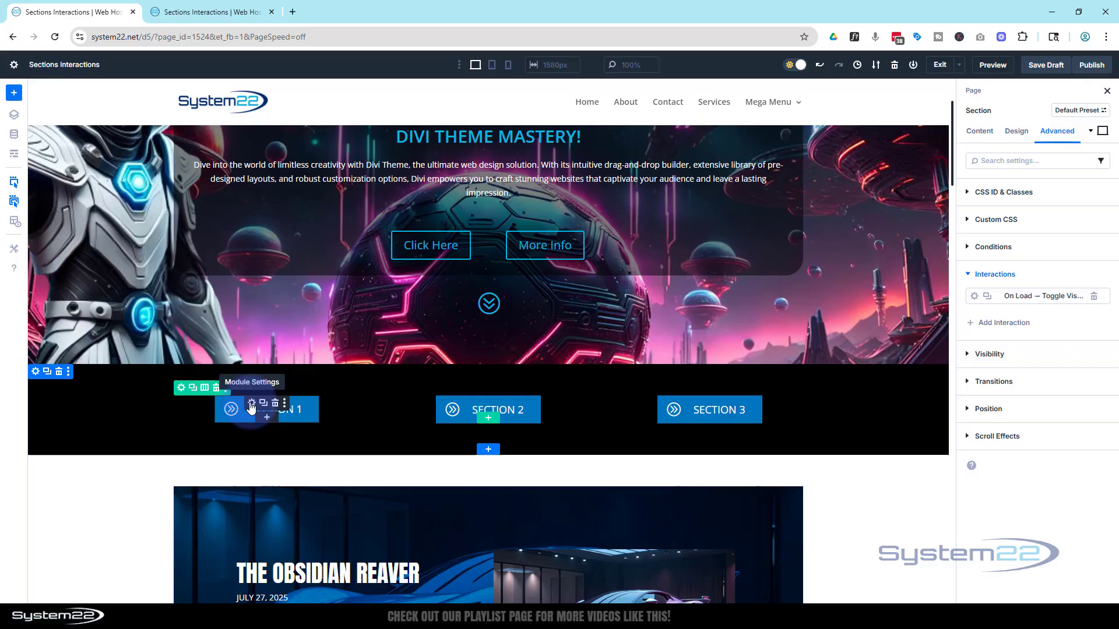
pyautogui.click(252, 404)
pyautogui.click(1070, 138)
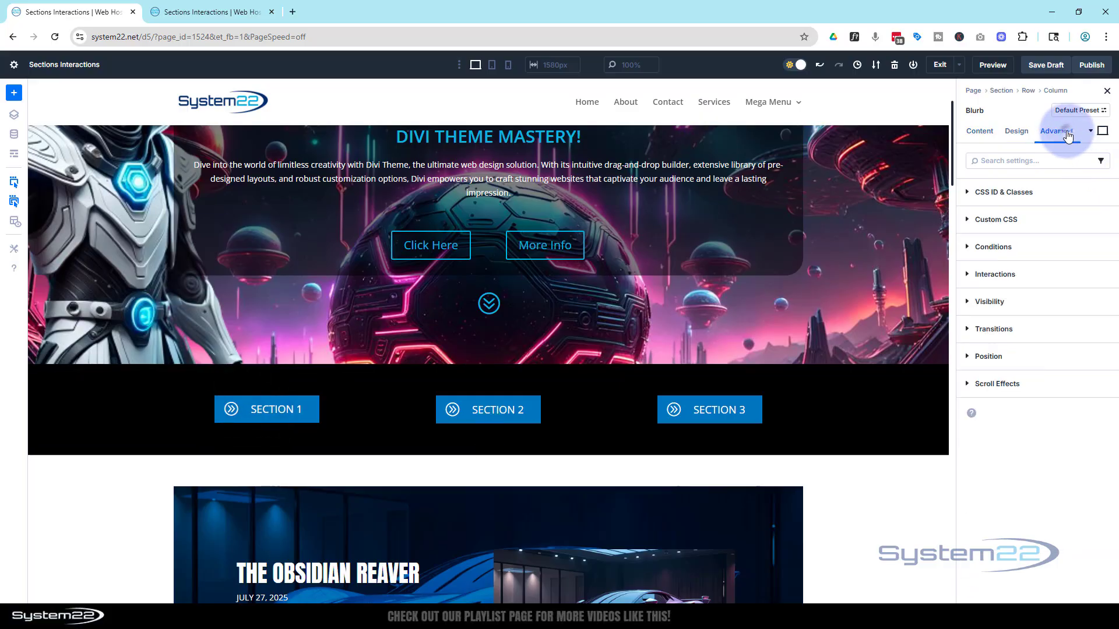
pyautogui.click(1049, 274)
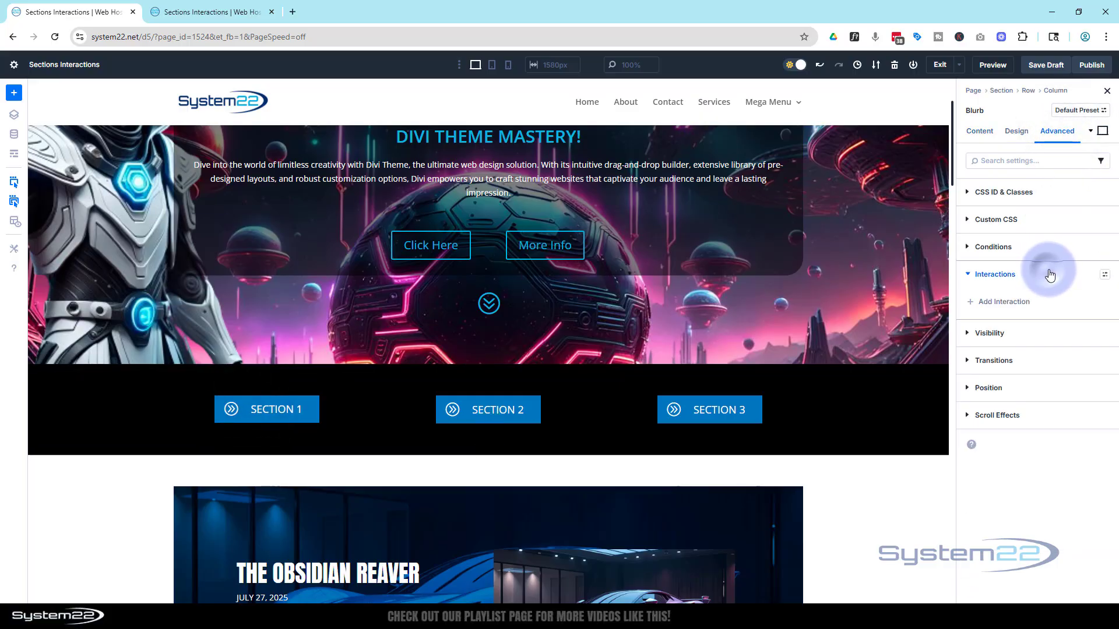
pyautogui.click(1014, 301)
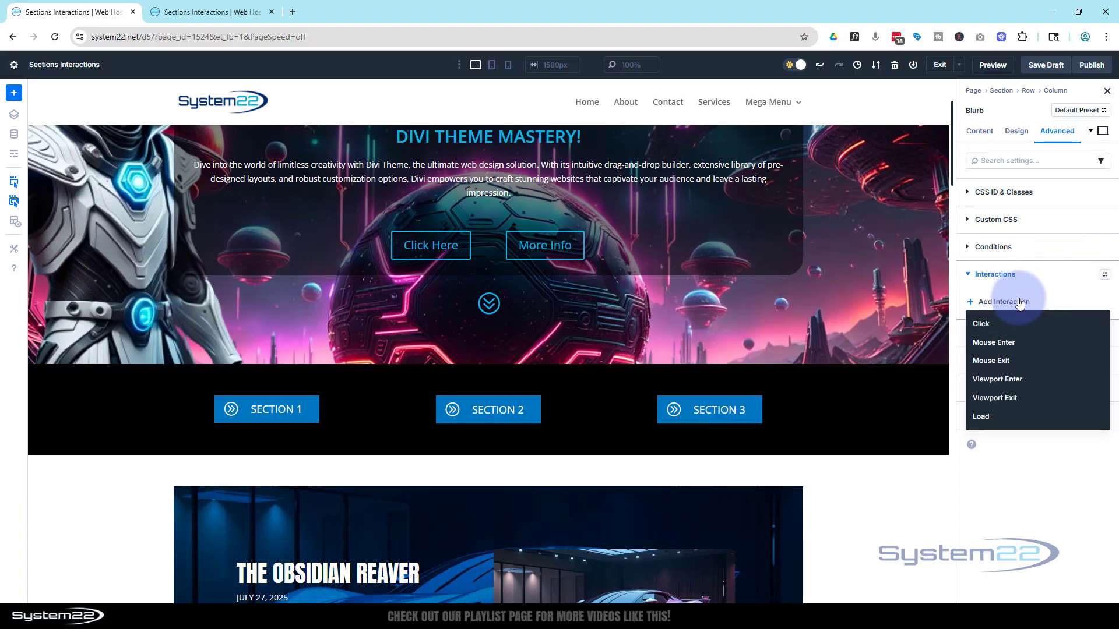
pyautogui.click(991, 327)
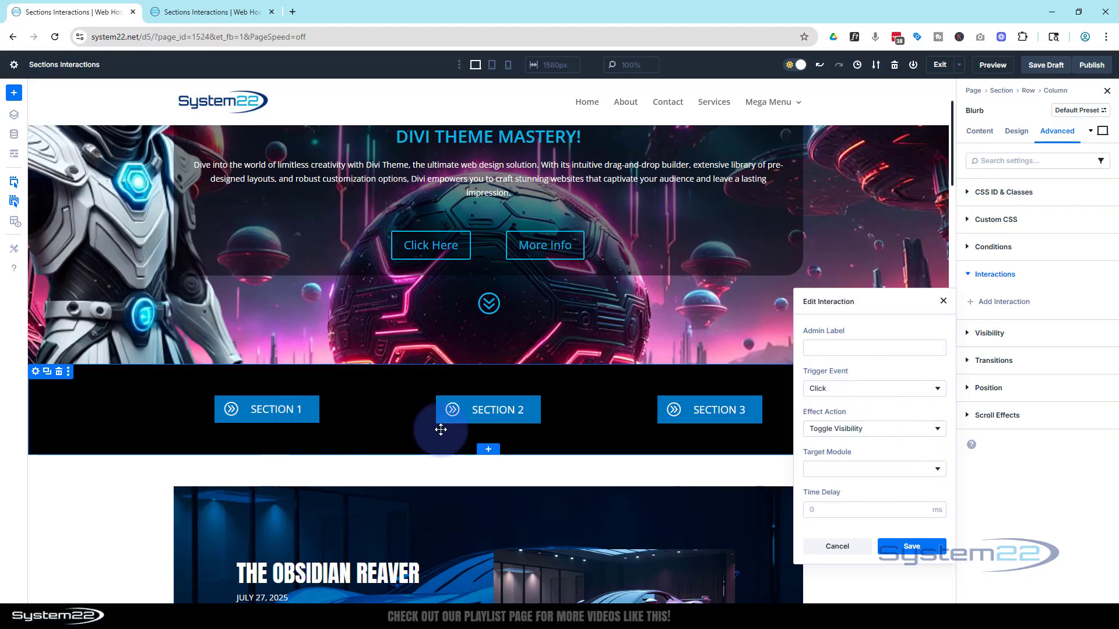
# Set the target module of the Section 1 blurb's Click interaction to Section (s1)
pyautogui.click(868, 470)
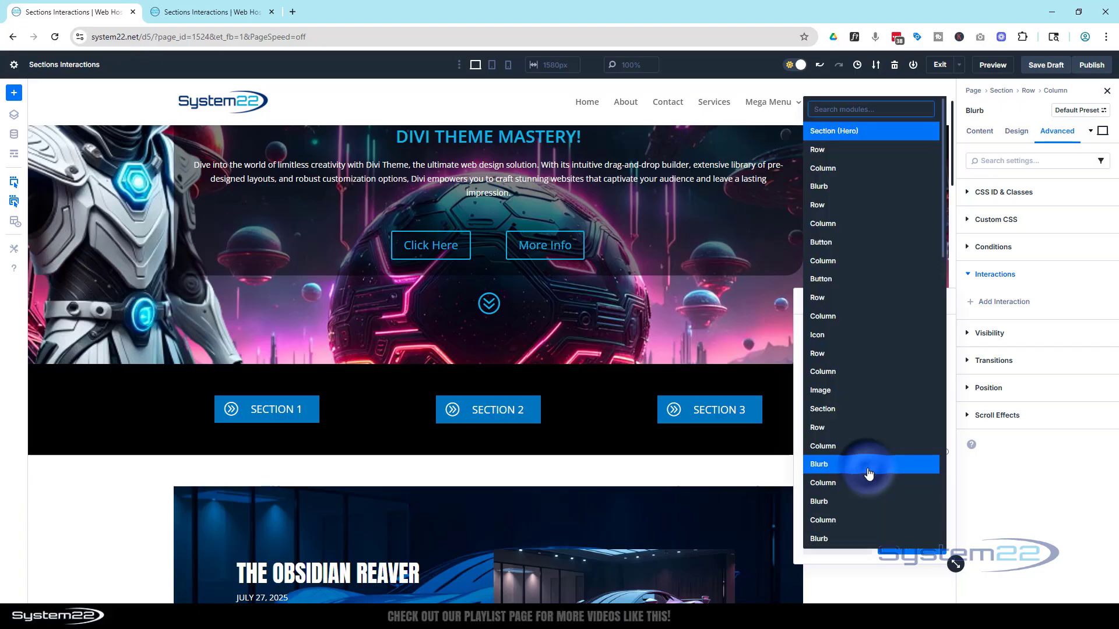
pyautogui.scroll(-10, 869, 473)
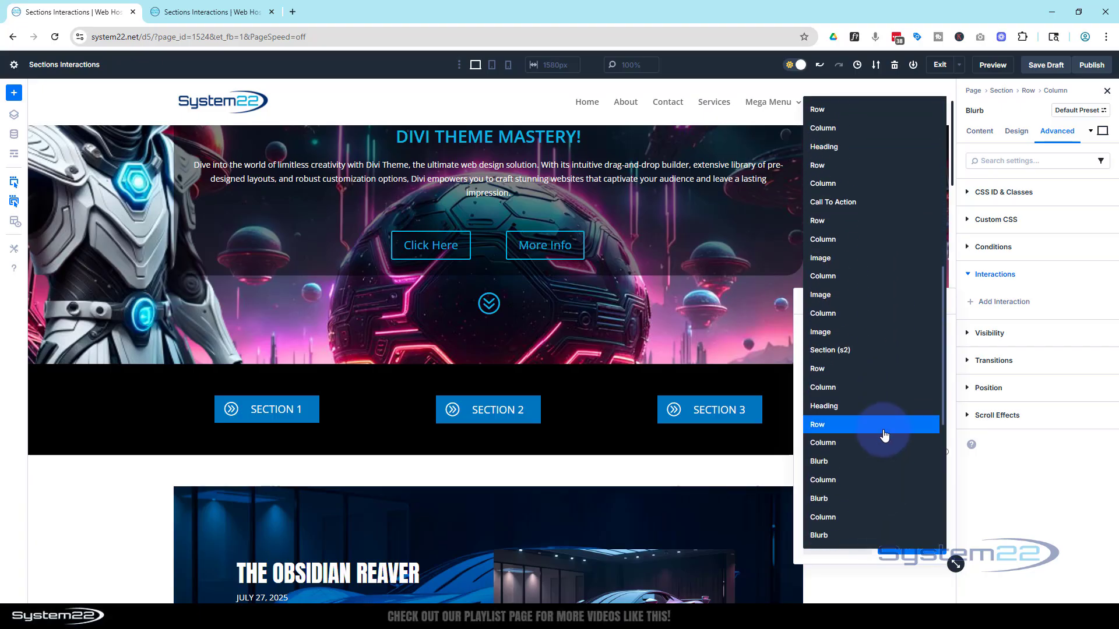
pyautogui.scroll(2, 888, 432)
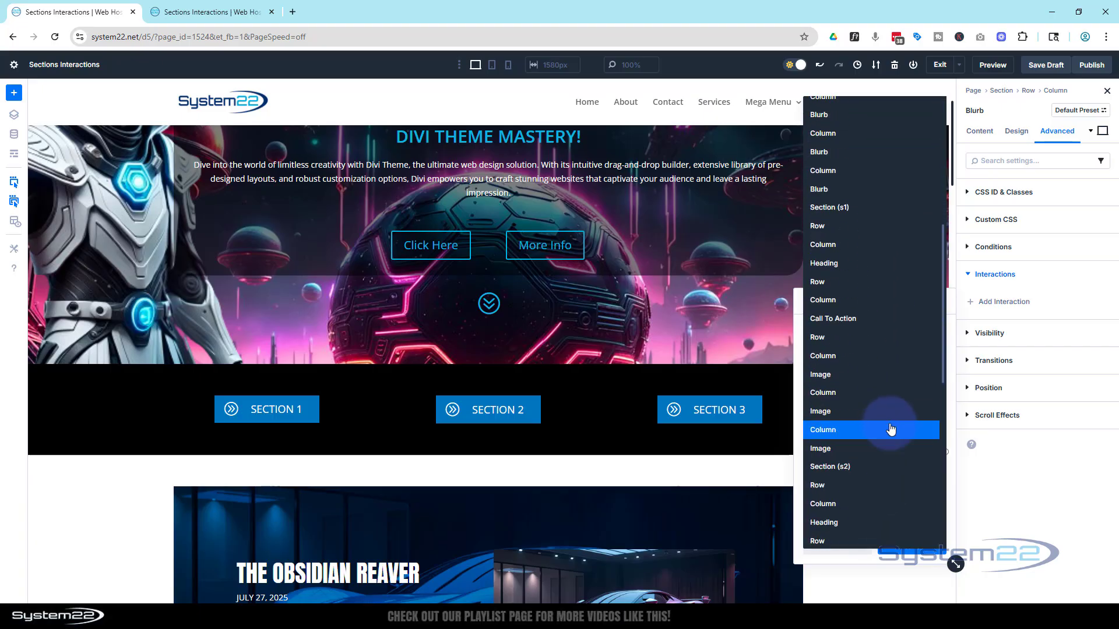
pyautogui.click(856, 208)
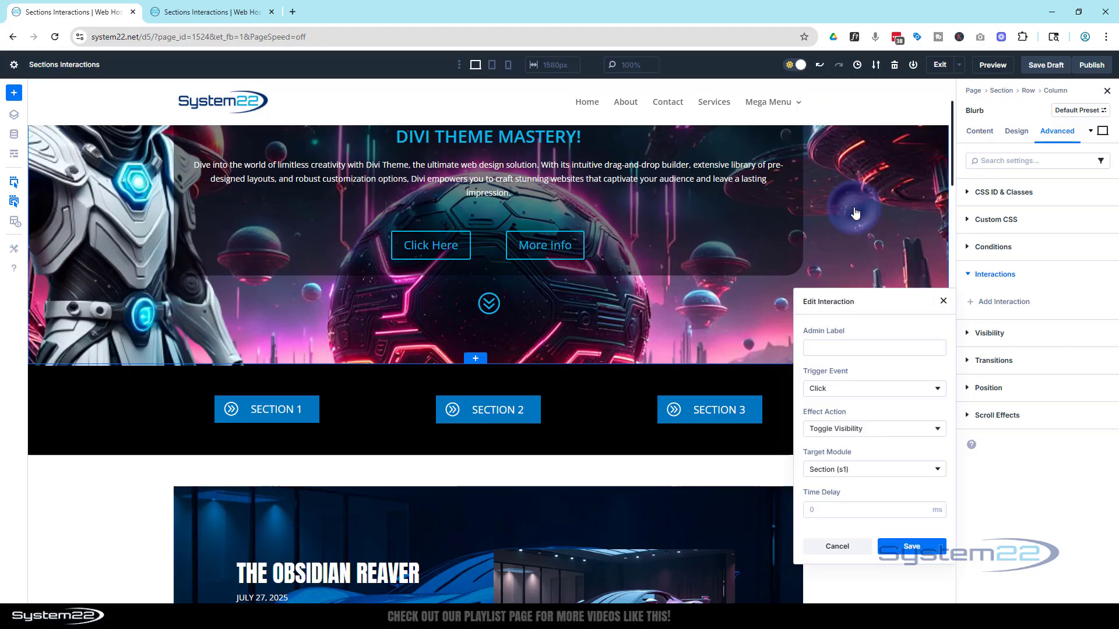
# Save the Section 1 blurb's Click interaction targeting Section (s1)
pyautogui.click(912, 548)
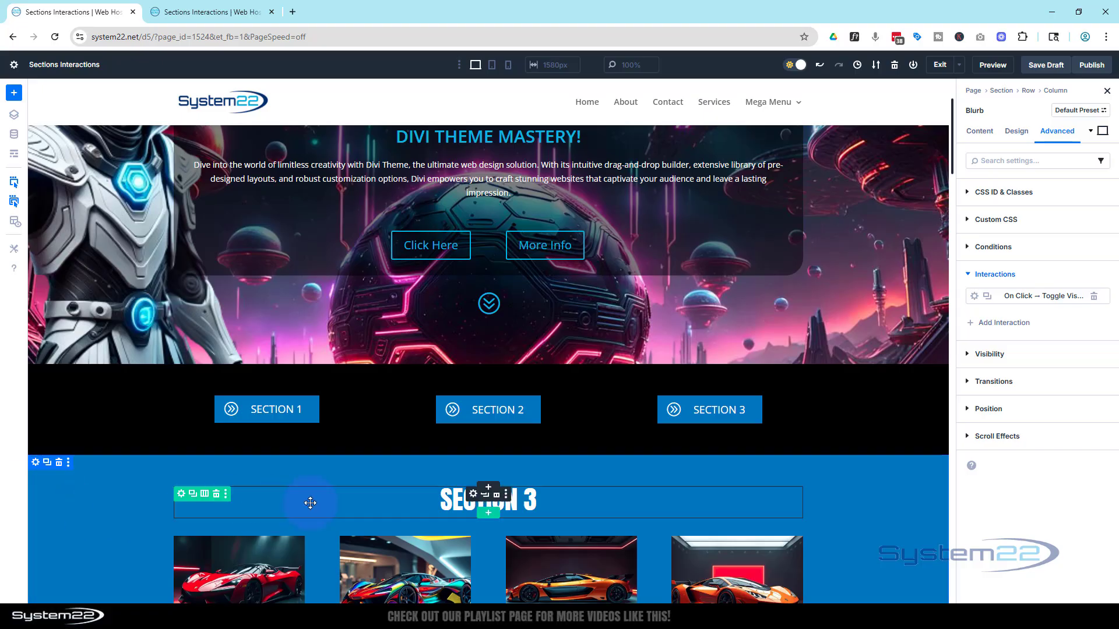
# Change the effect action of the Load interaction on the Section 3 page section to Hide Element and save it
pyautogui.scroll(-5, 415, 495)
pyautogui.scroll(4, 415, 496)
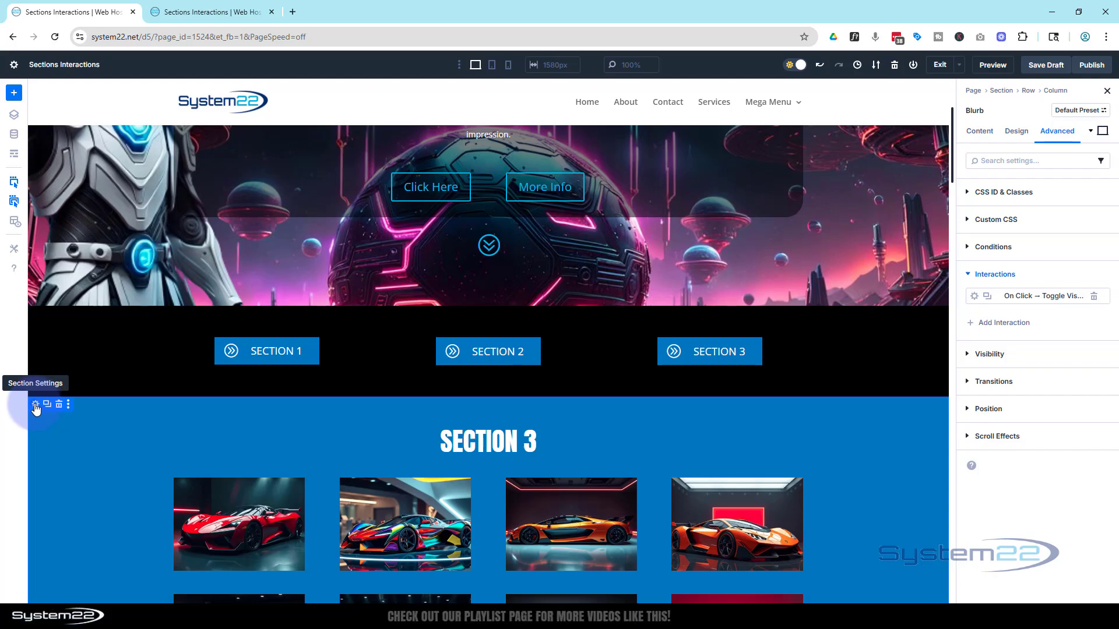
pyautogui.click(35, 405)
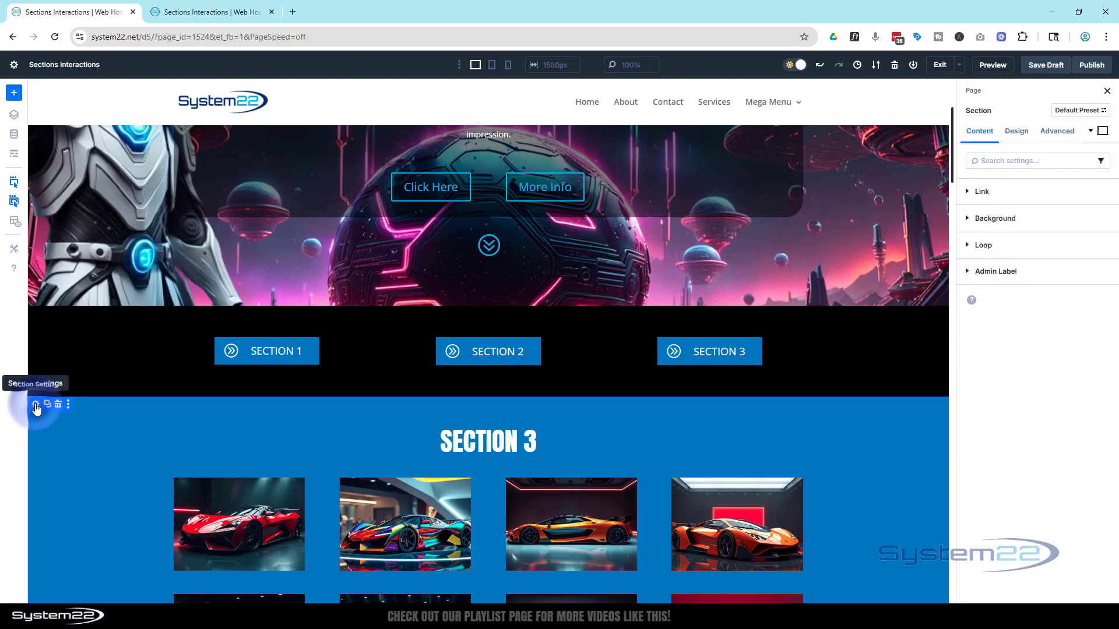
pyautogui.click(1059, 132)
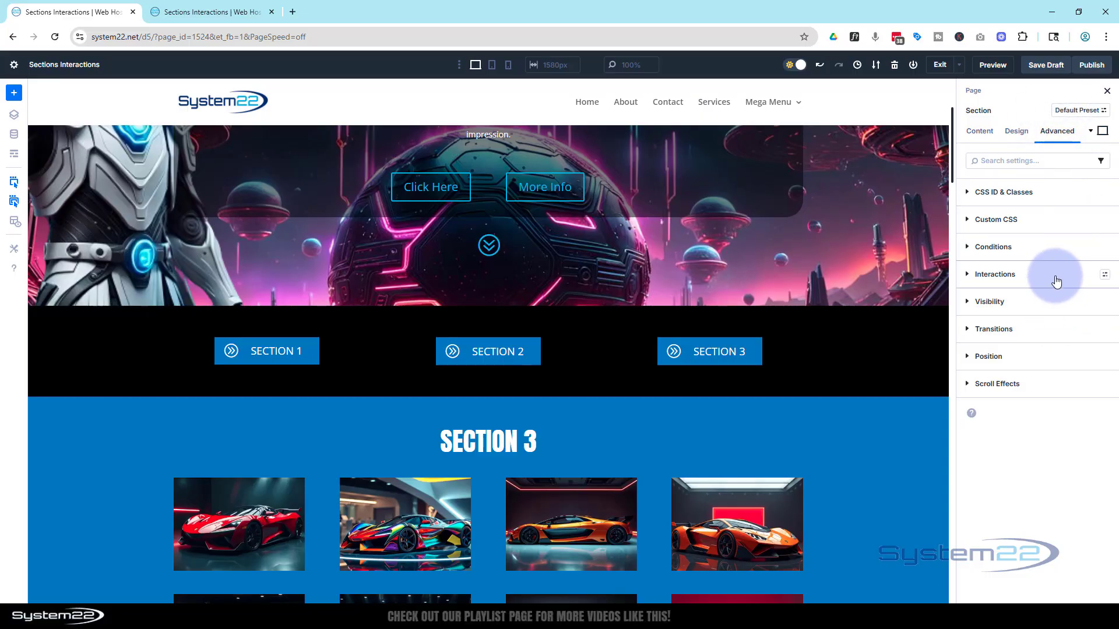
pyautogui.click(1056, 282)
pyautogui.click(976, 298)
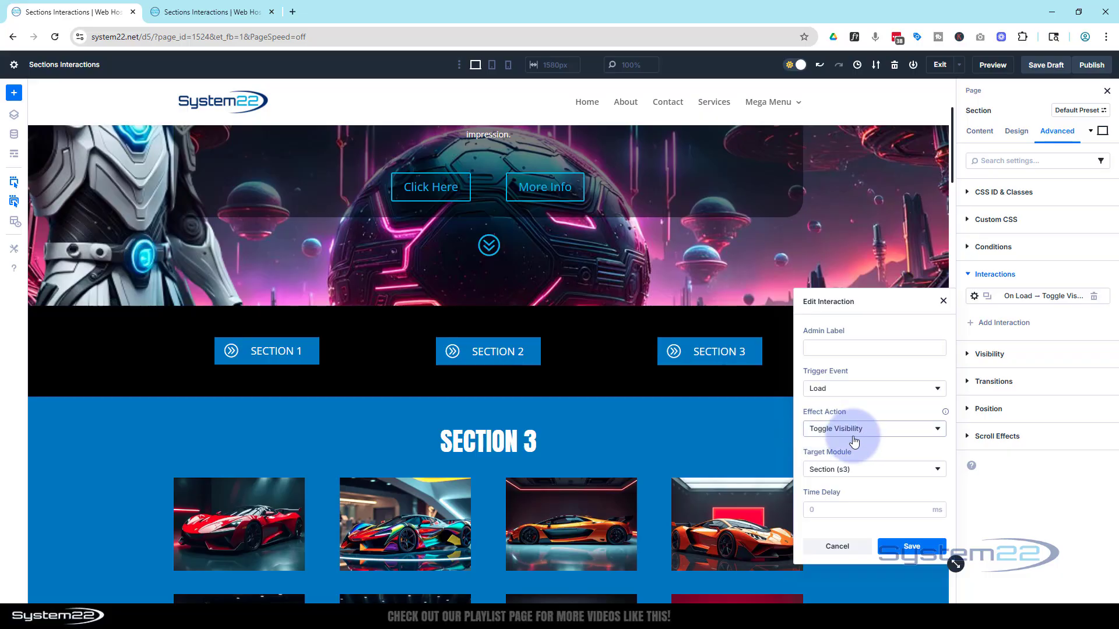
pyautogui.click(886, 431)
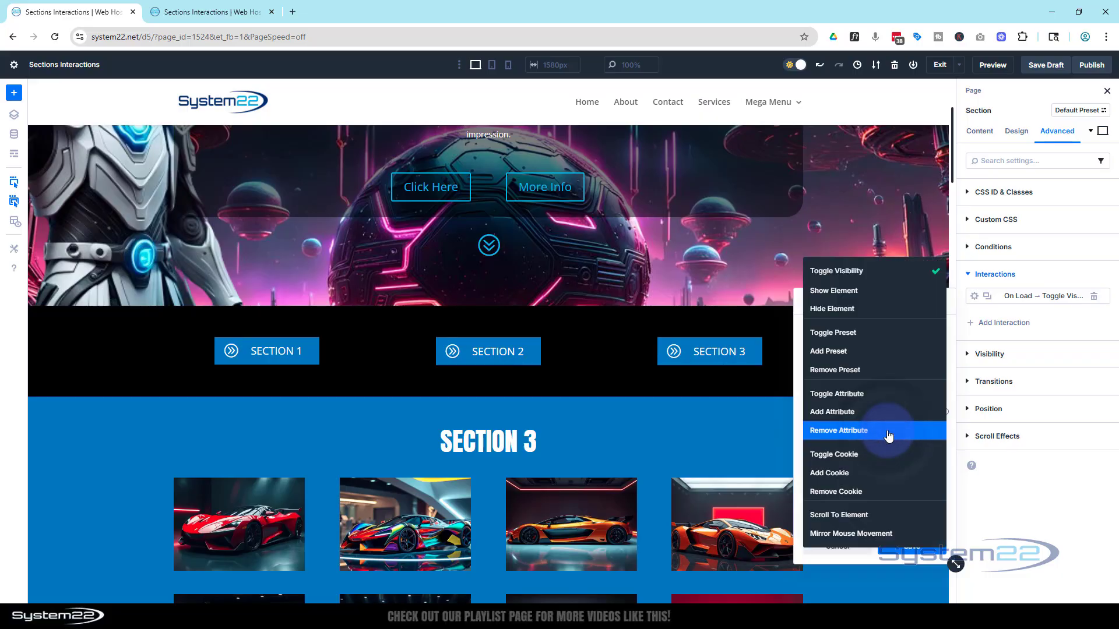
pyautogui.click(849, 310)
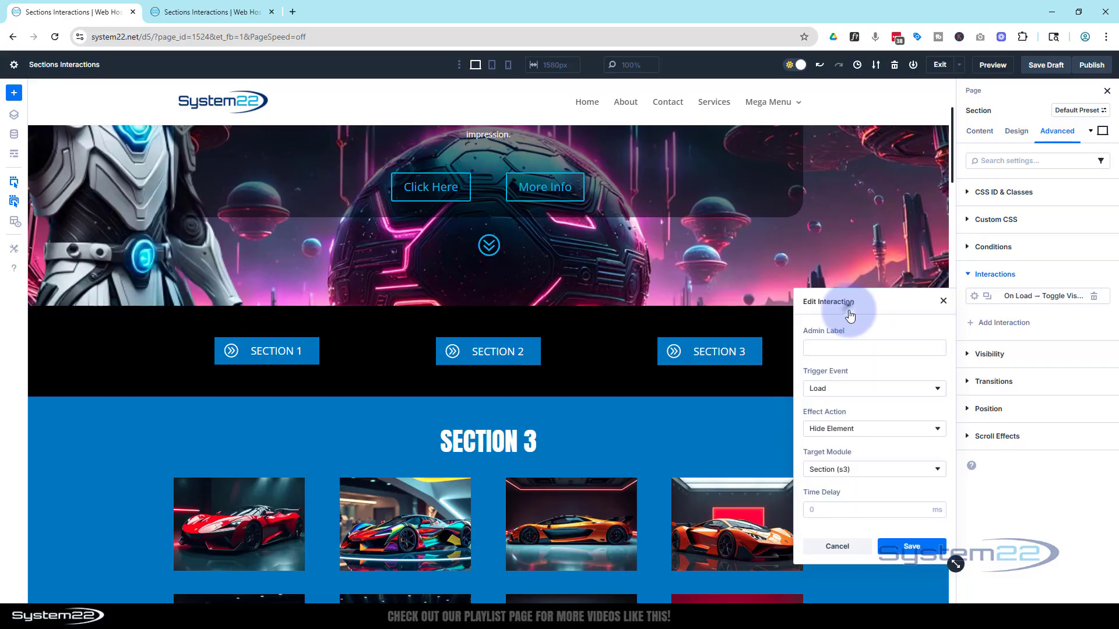
pyautogui.click(911, 547)
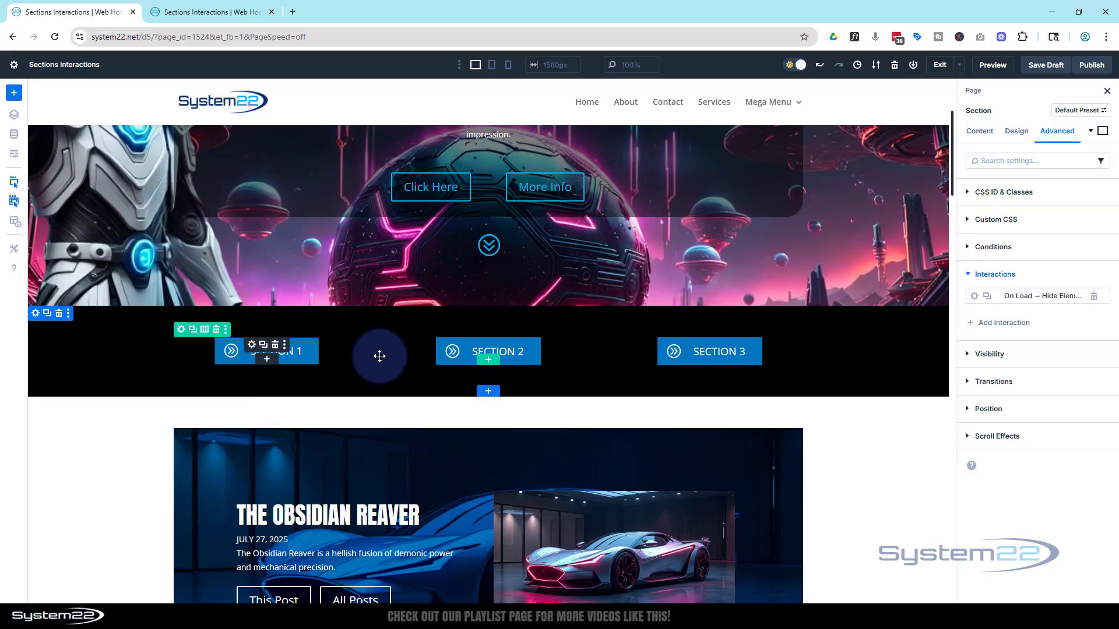
# Add an interaction with the Click trigger event to the Section 2 blurb
pyautogui.click(473, 345)
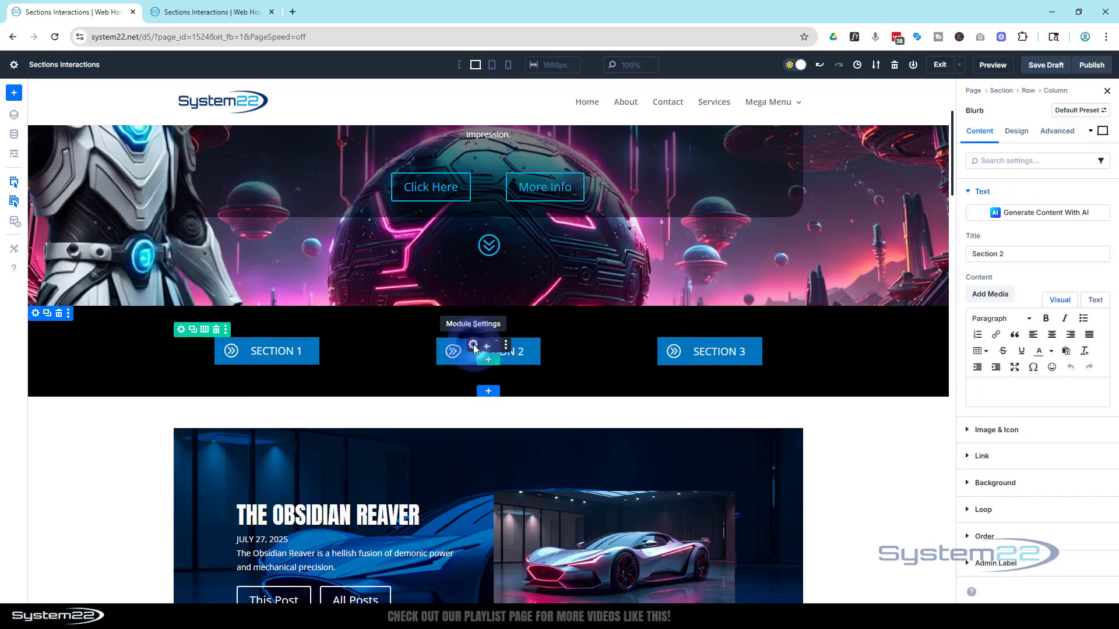
pyautogui.click(1068, 137)
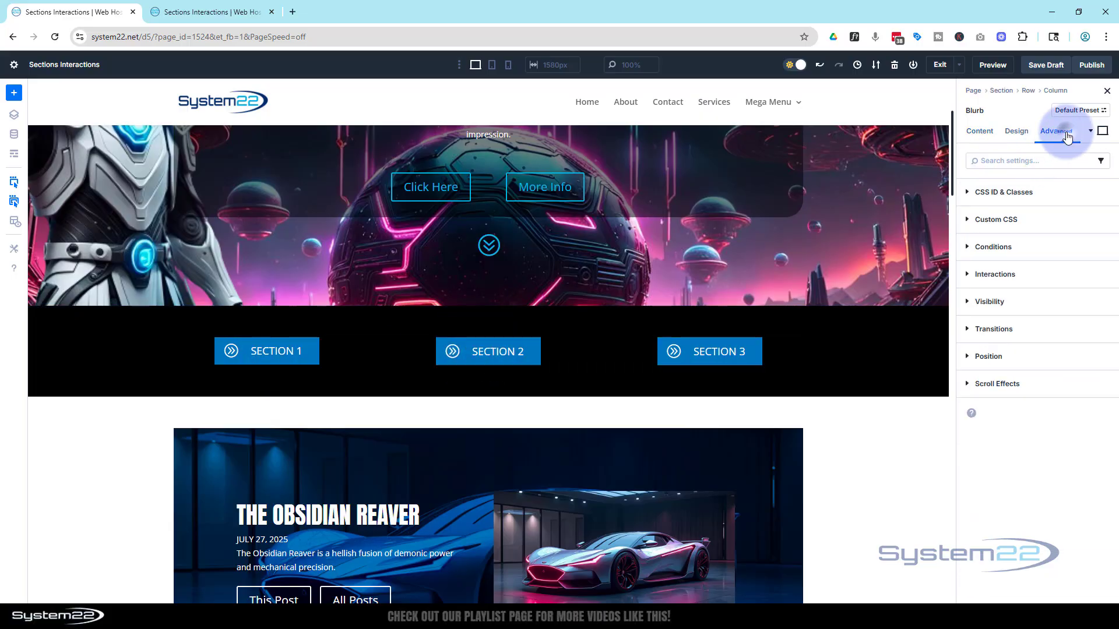
pyautogui.click(1056, 278)
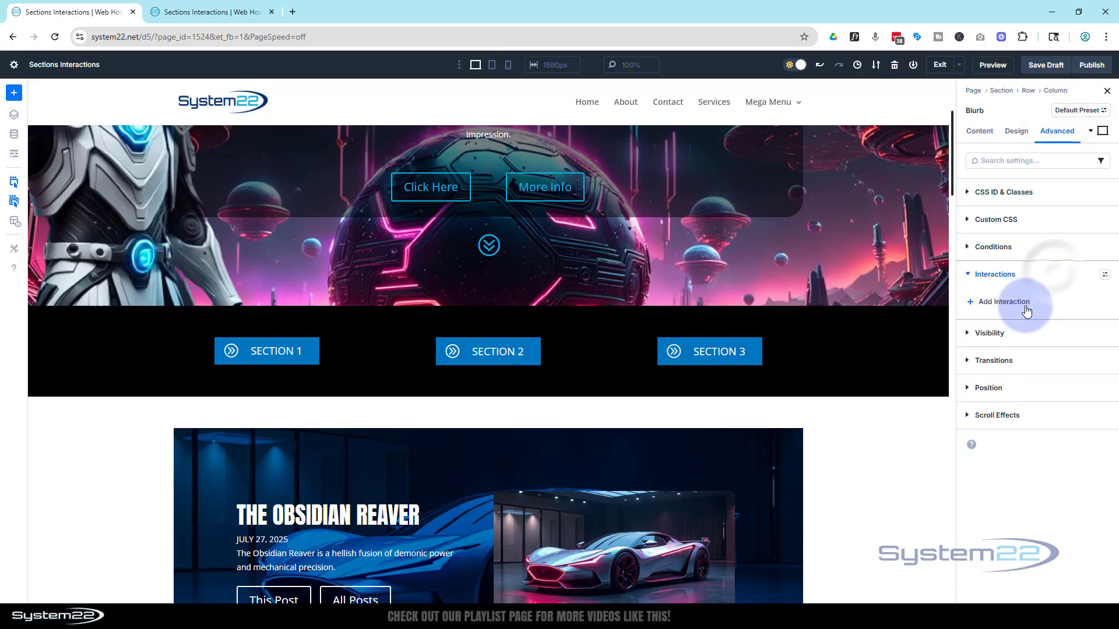
pyautogui.click(1017, 301)
pyautogui.click(989, 325)
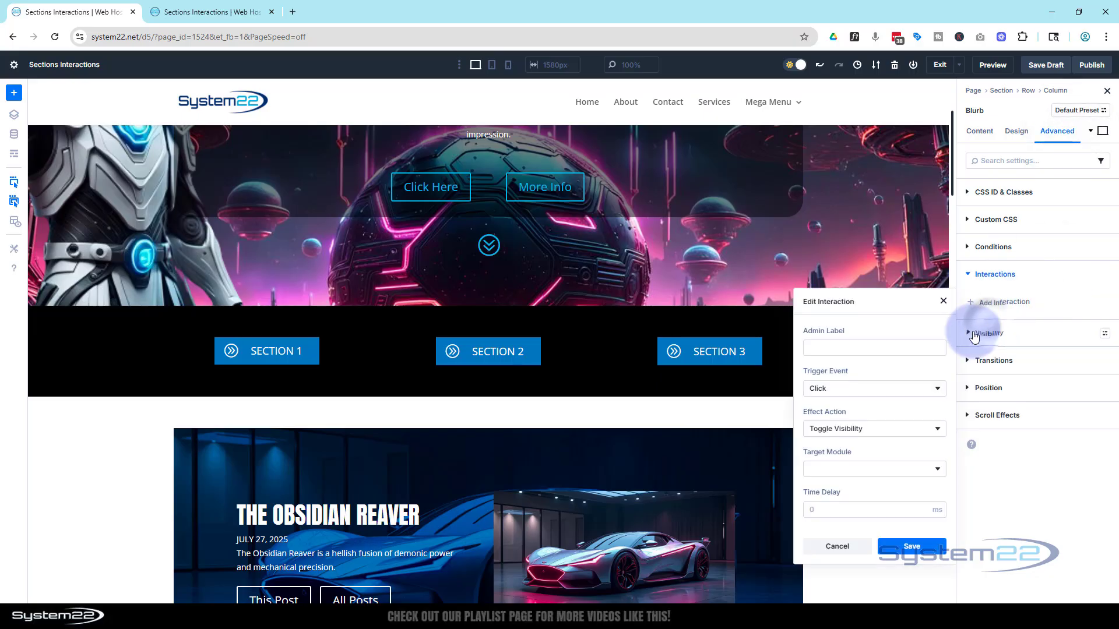
# Choose Section (s2) as the target module of the Section 2 blurb's Click interaction and save it
pyautogui.click(880, 469)
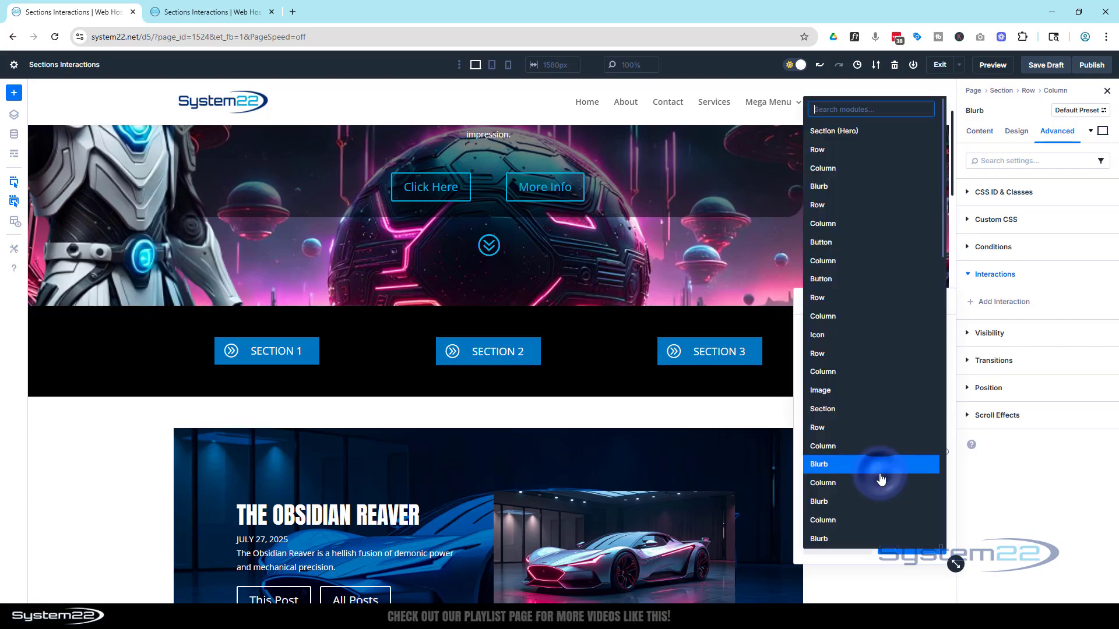
pyautogui.scroll(-6, 884, 468)
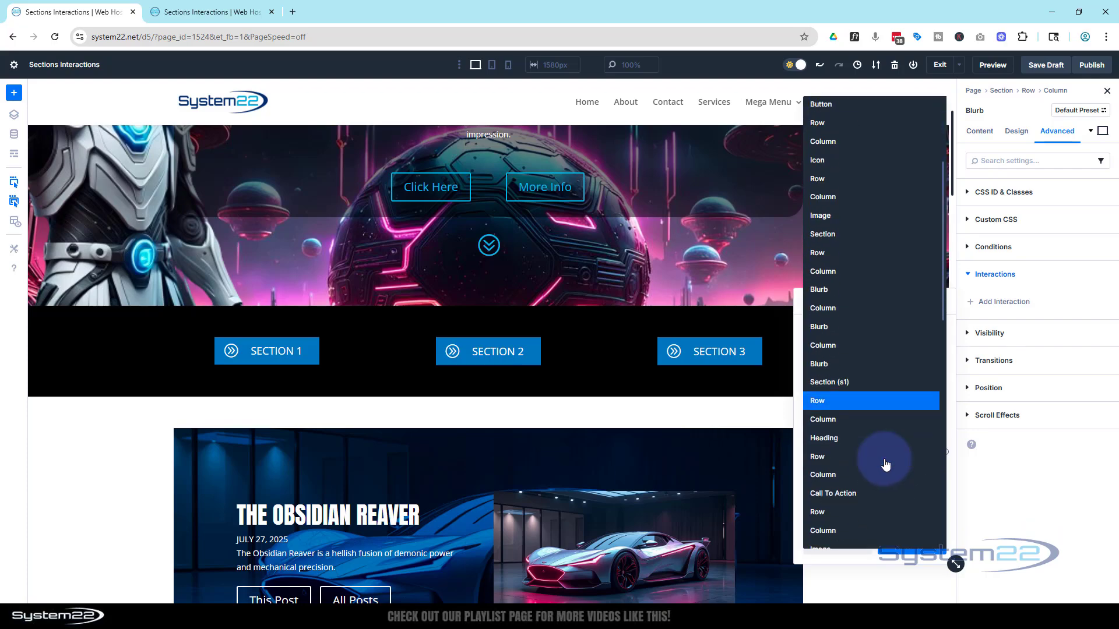
pyautogui.scroll(-2, 890, 457)
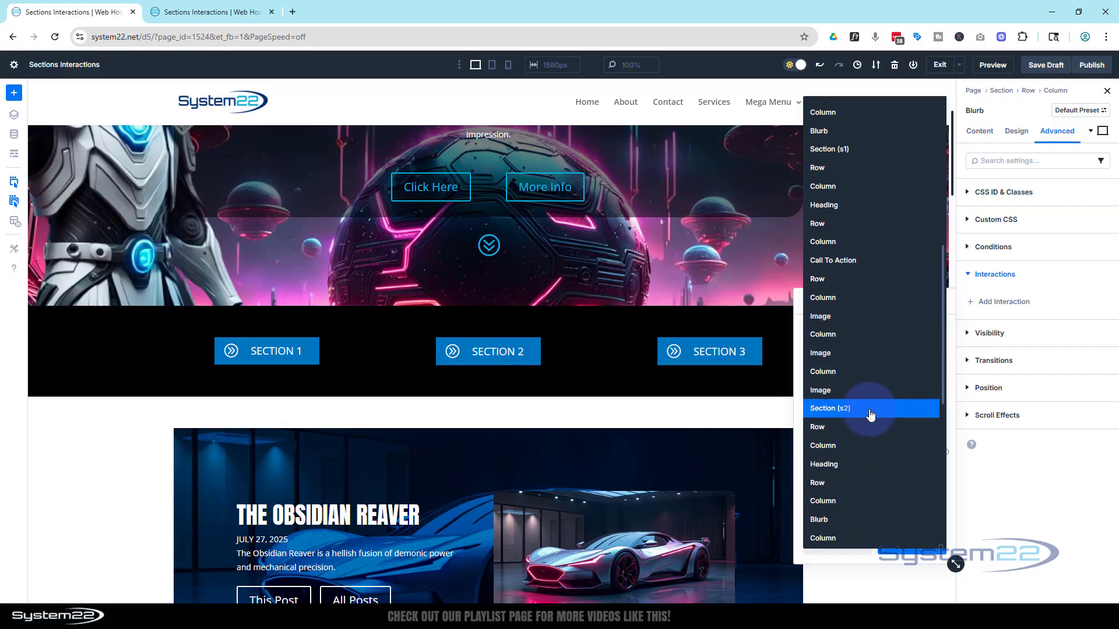
pyautogui.click(869, 409)
pyautogui.click(913, 548)
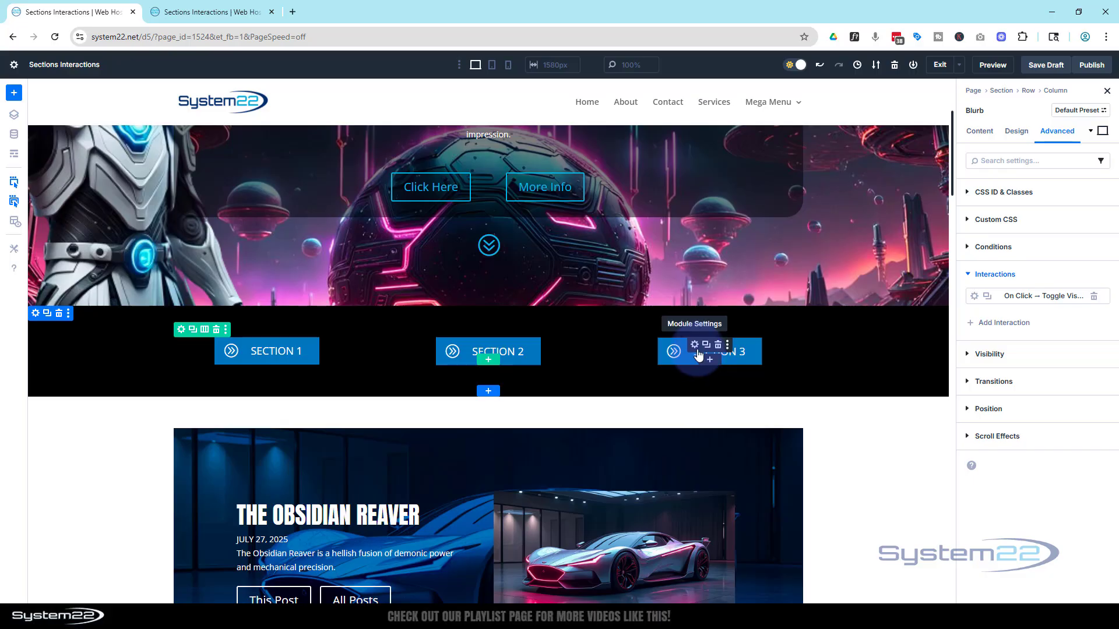
# Add an interaction with the Click trigger event to the Section 3 blurb and open its target module choices
pyautogui.click(695, 348)
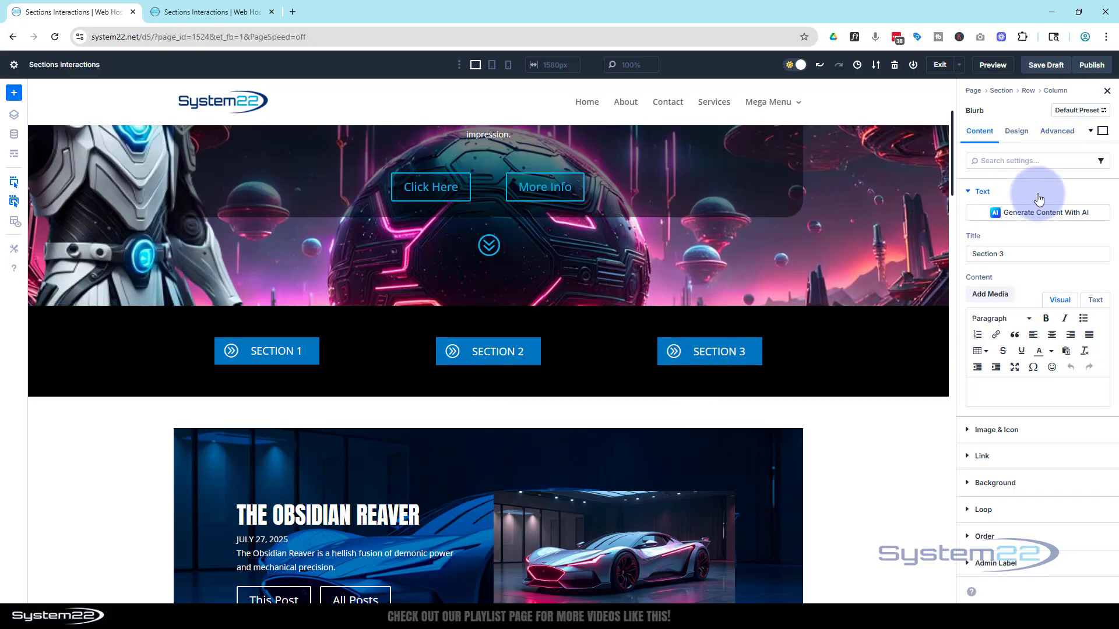
pyautogui.click(1058, 131)
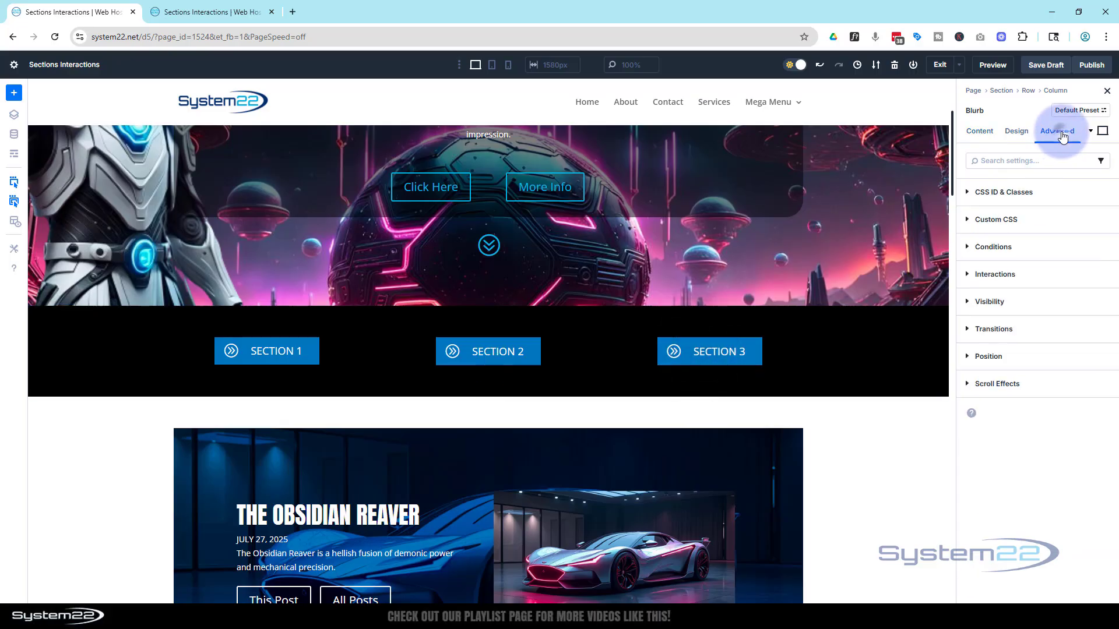
pyautogui.click(1058, 279)
pyautogui.click(1004, 302)
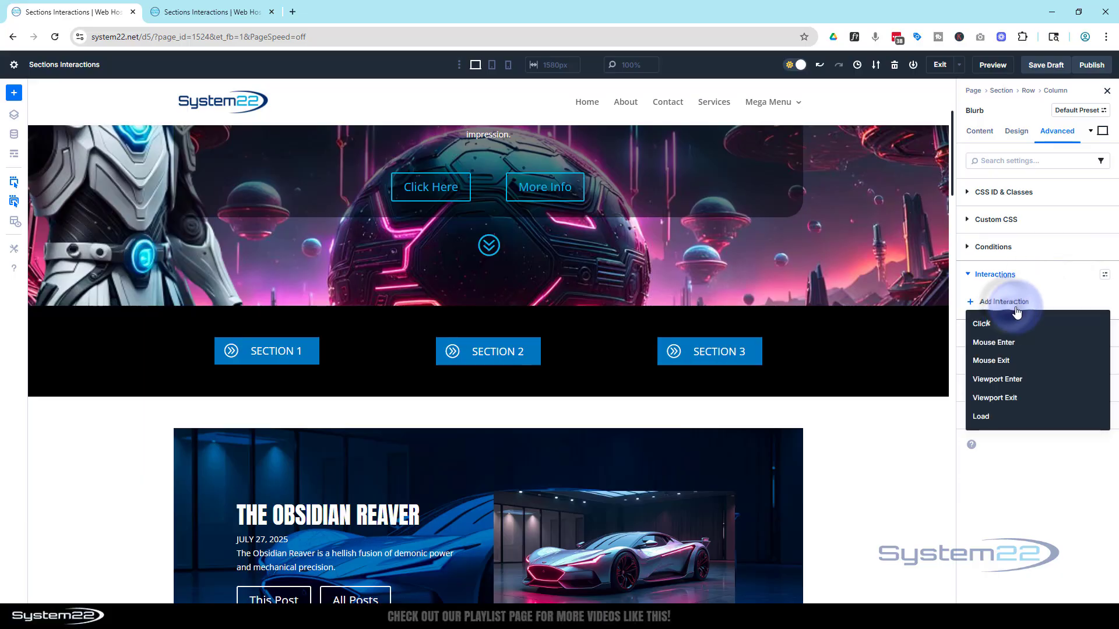
pyautogui.click(1002, 326)
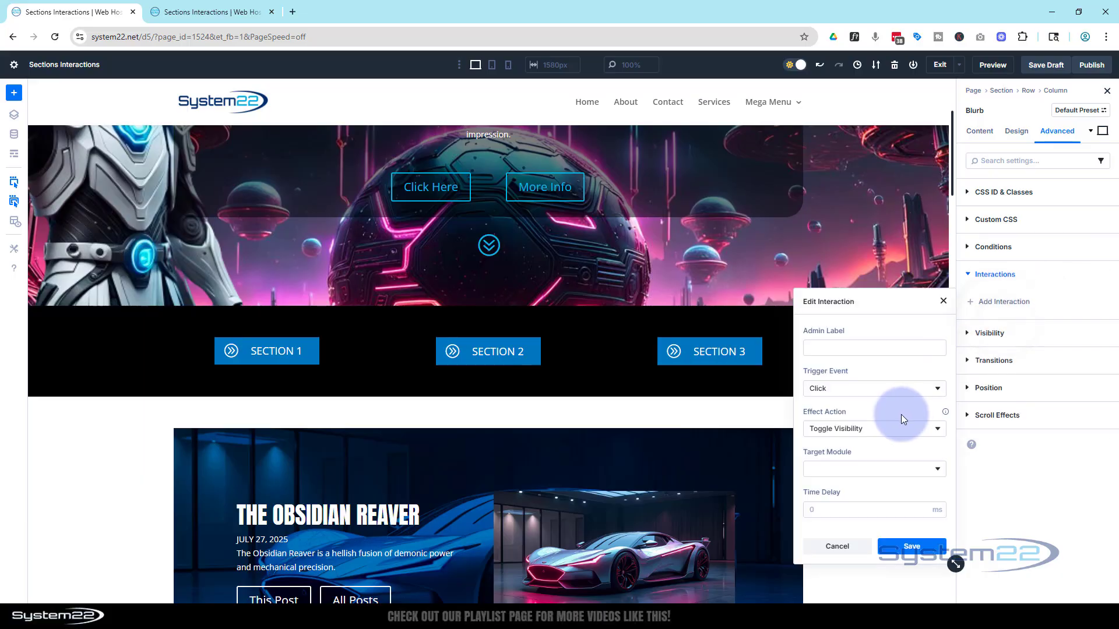
pyautogui.click(894, 470)
pyautogui.scroll(-5, 895, 466)
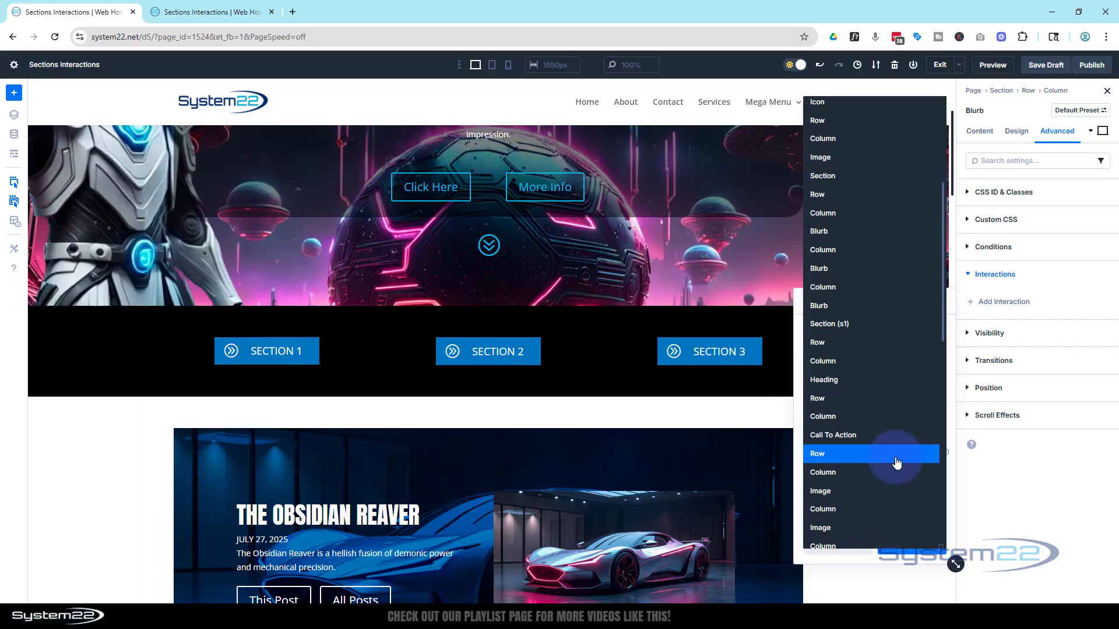
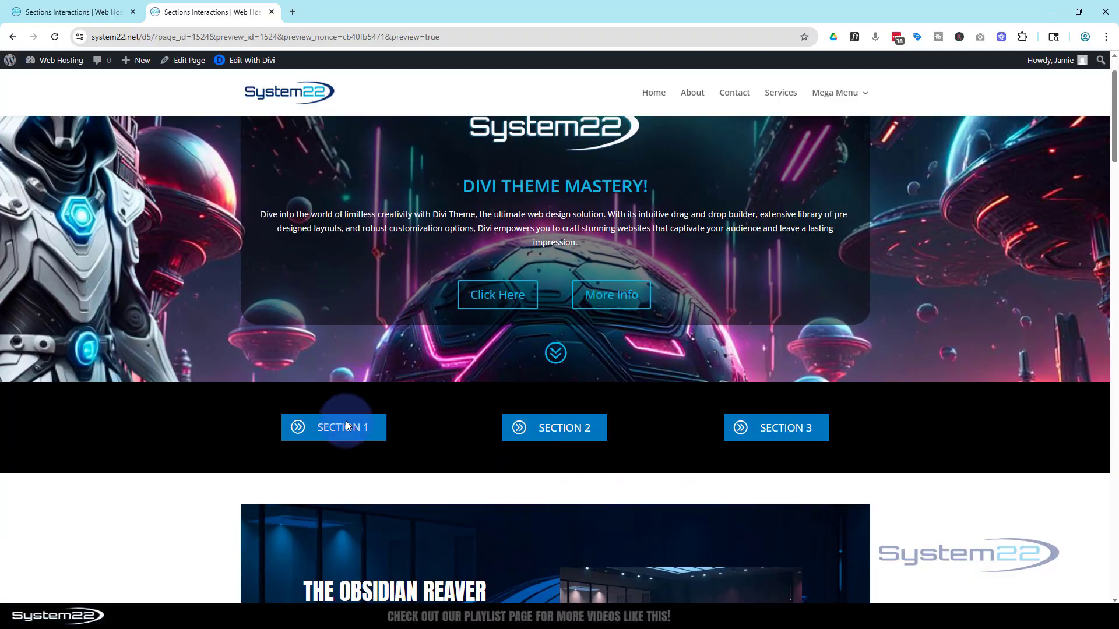
# Test the Section 1, Section 2 and Section 3 blurbs in the page preview by revealing each one's page section in turn
pyautogui.click(343, 429)
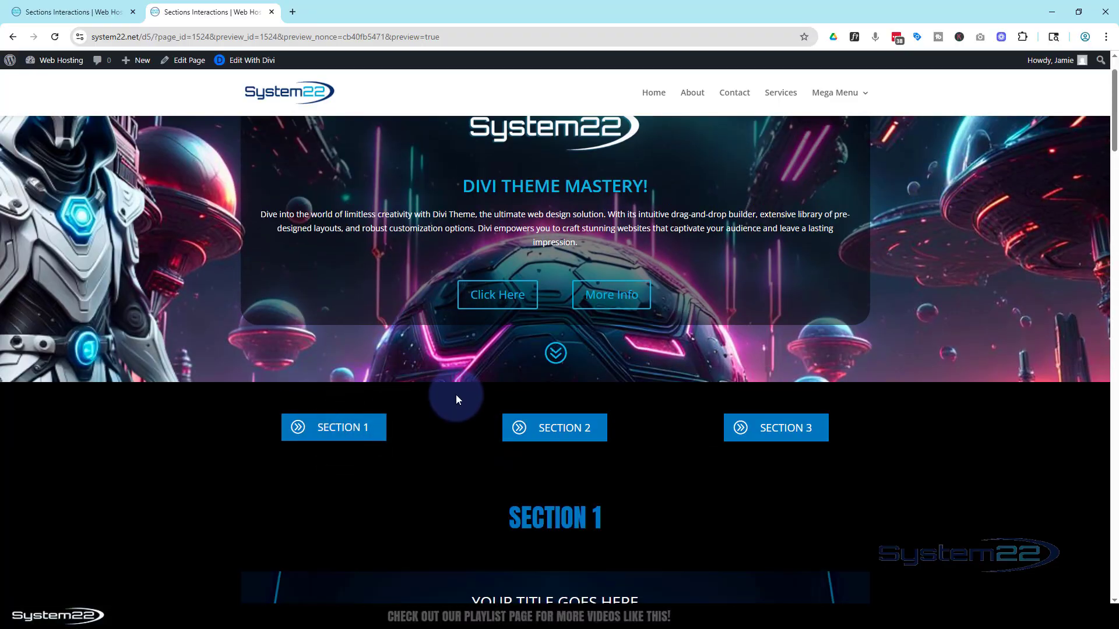
pyautogui.scroll(-3, 453, 396)
pyautogui.scroll(7, 453, 395)
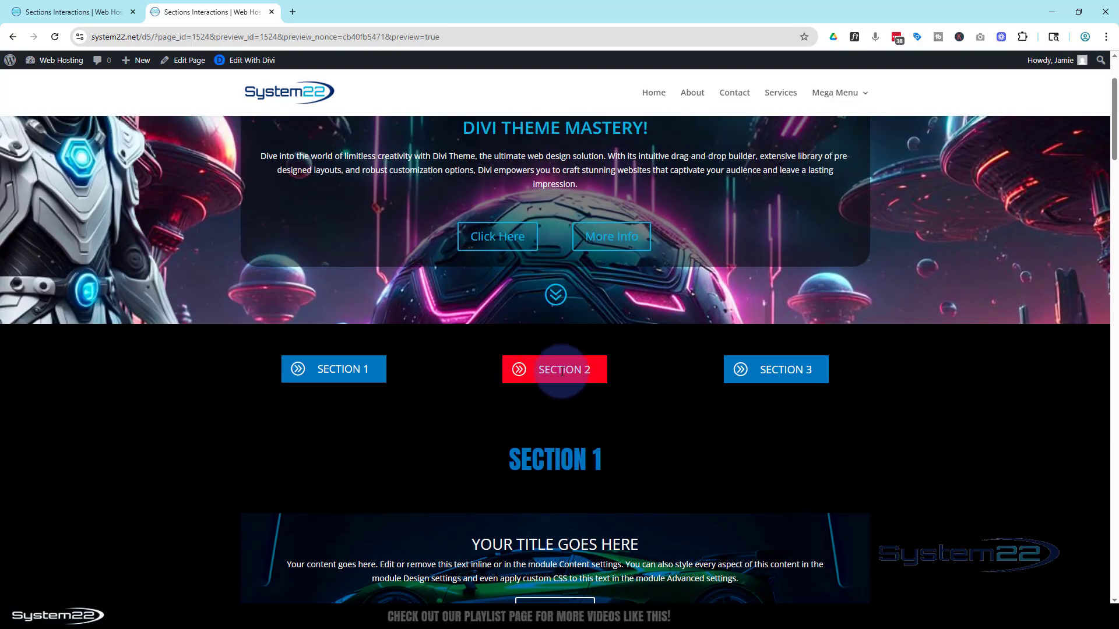
pyautogui.click(562, 371)
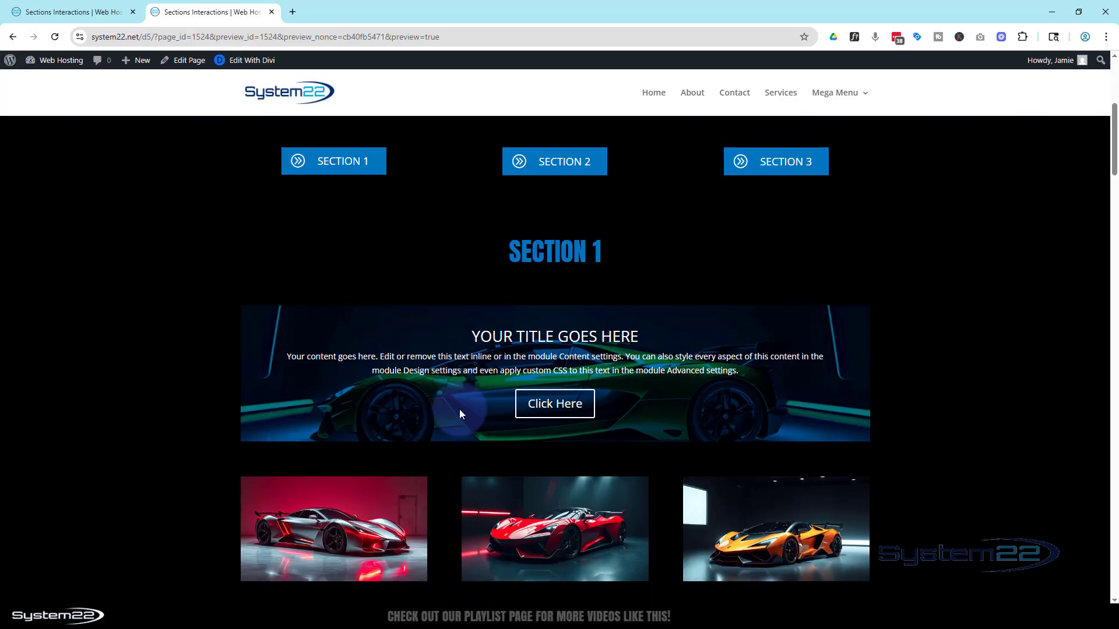
pyautogui.scroll(-4, 459, 409)
pyautogui.scroll(10, 461, 407)
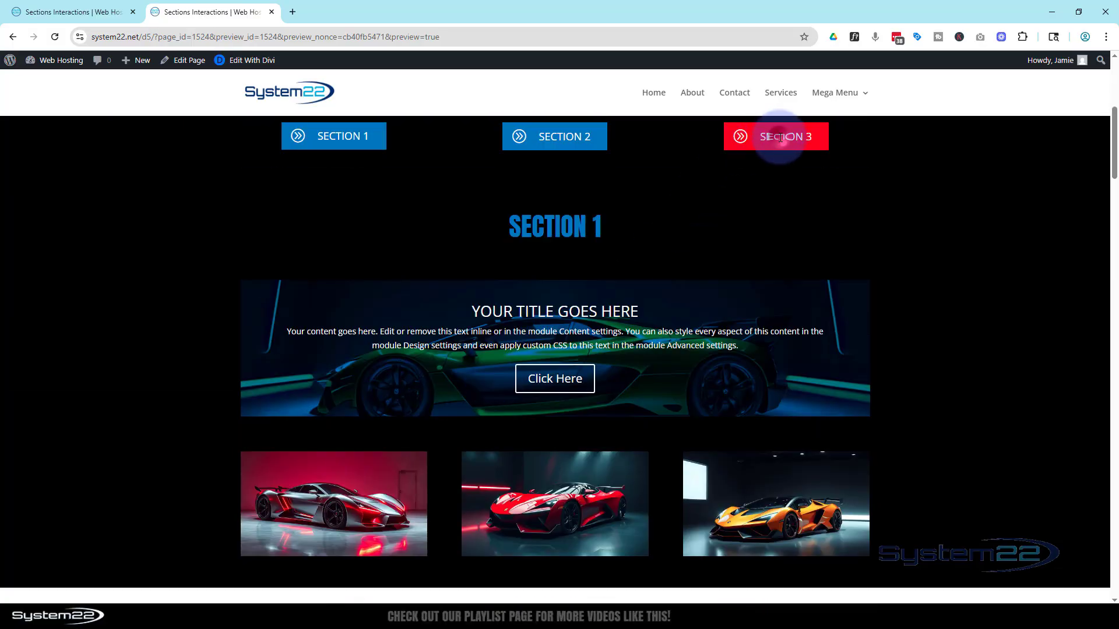
pyautogui.click(781, 138)
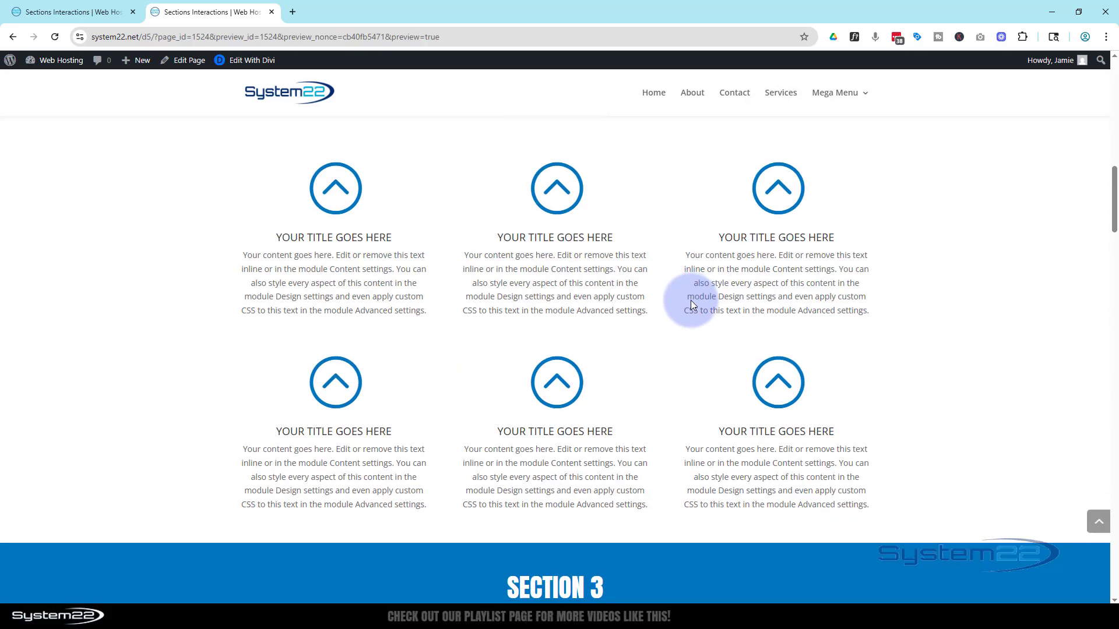
# Test hiding and showing the page sections one at a time with the three blurbs, finishing with Section 1 hidden
pyautogui.scroll(10, 693, 297)
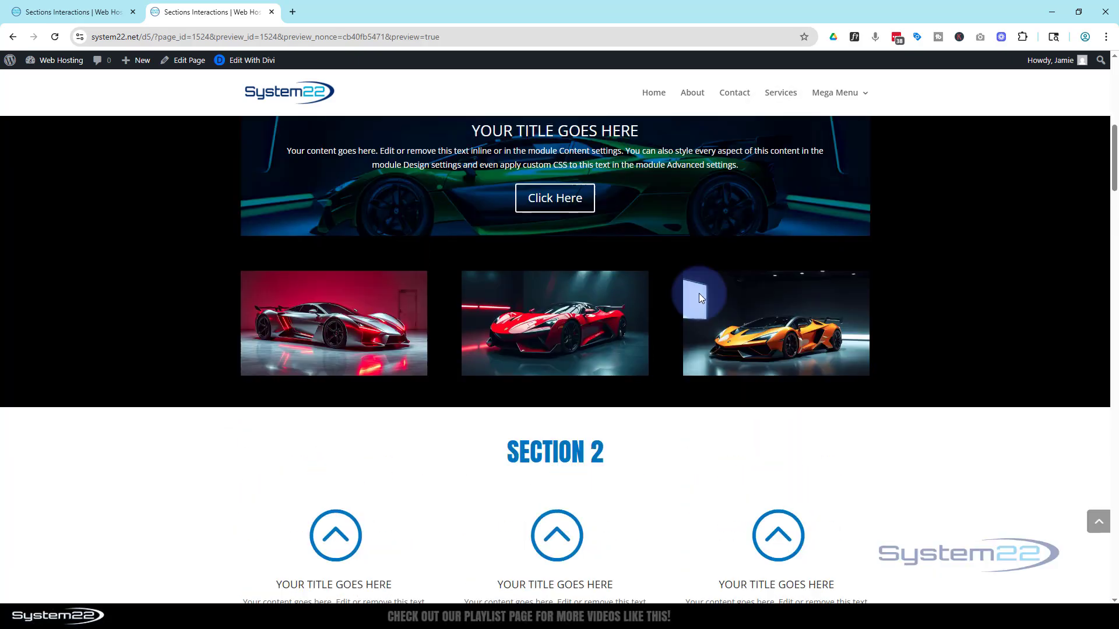
pyautogui.scroll(5, 699, 293)
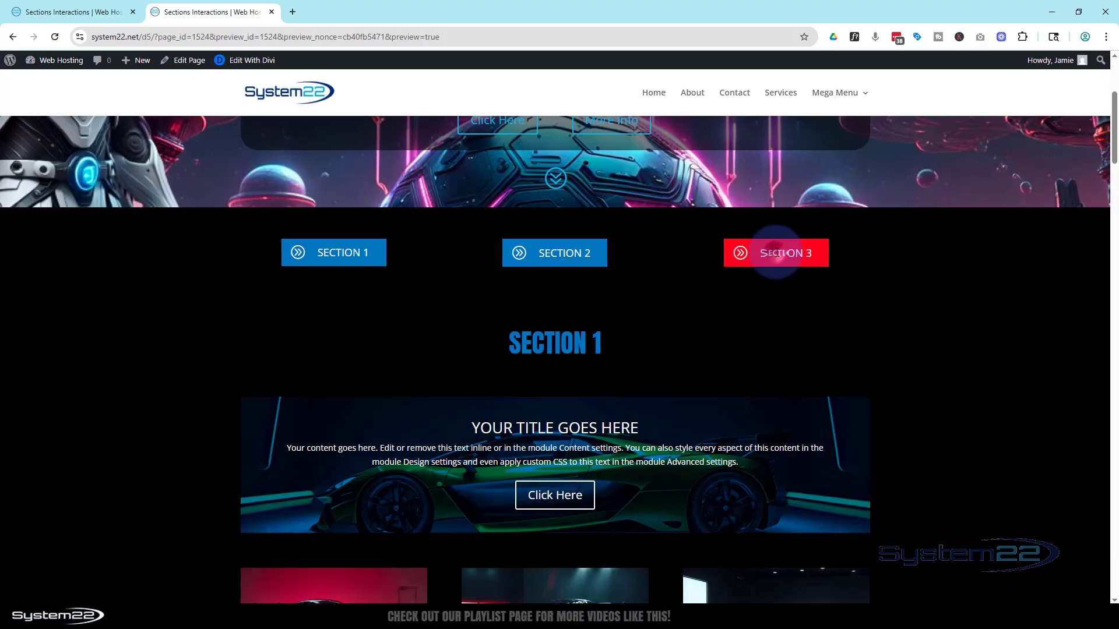
pyautogui.click(352, 251)
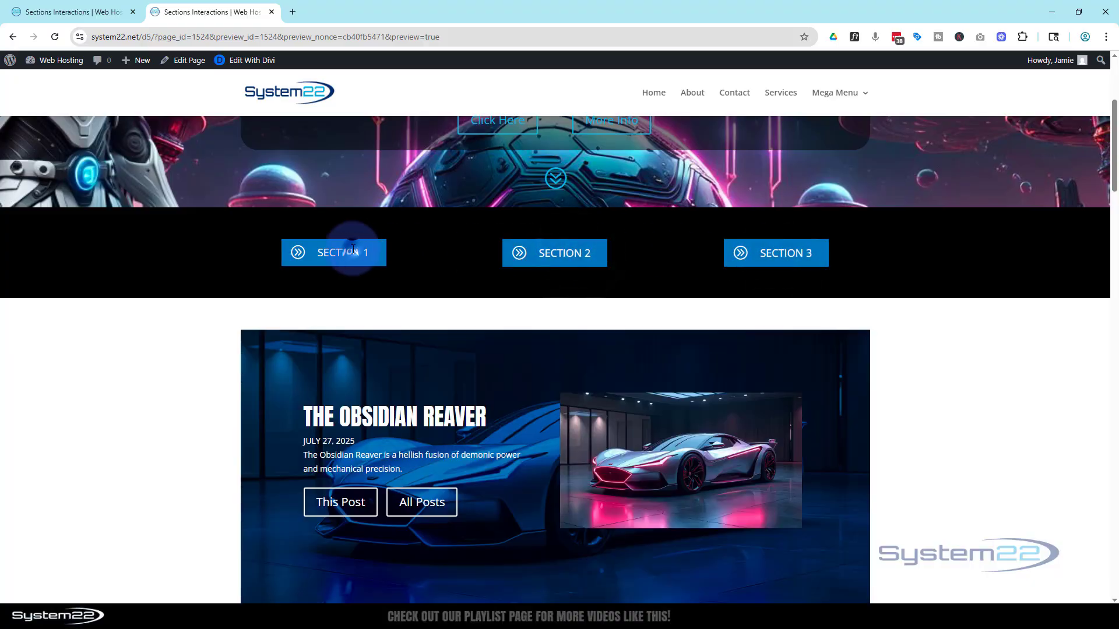
pyautogui.click(561, 254)
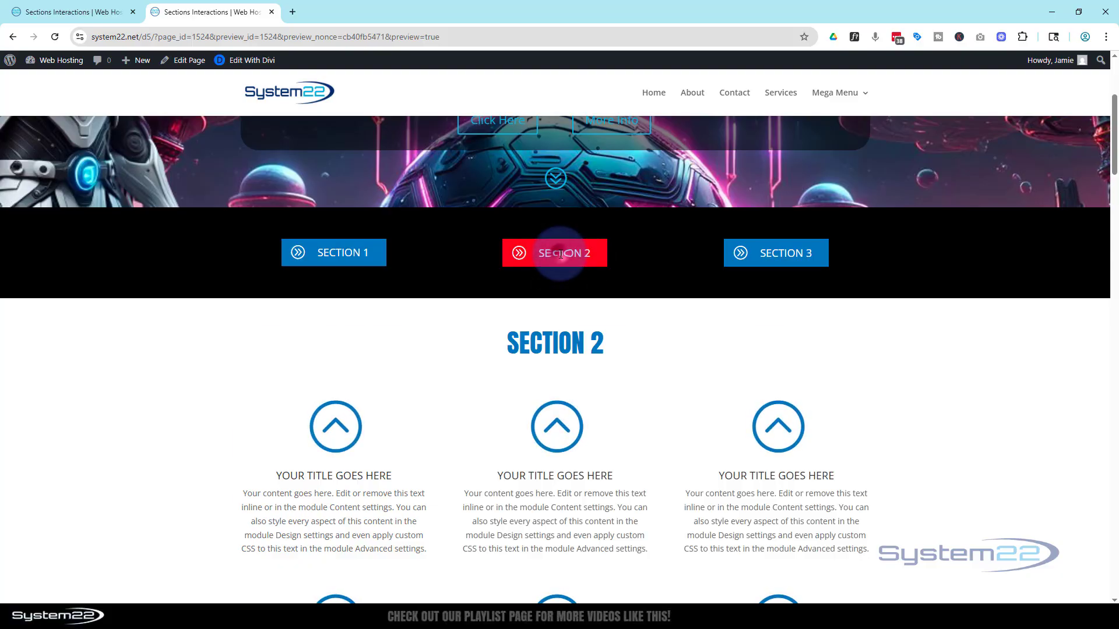
pyautogui.click(778, 251)
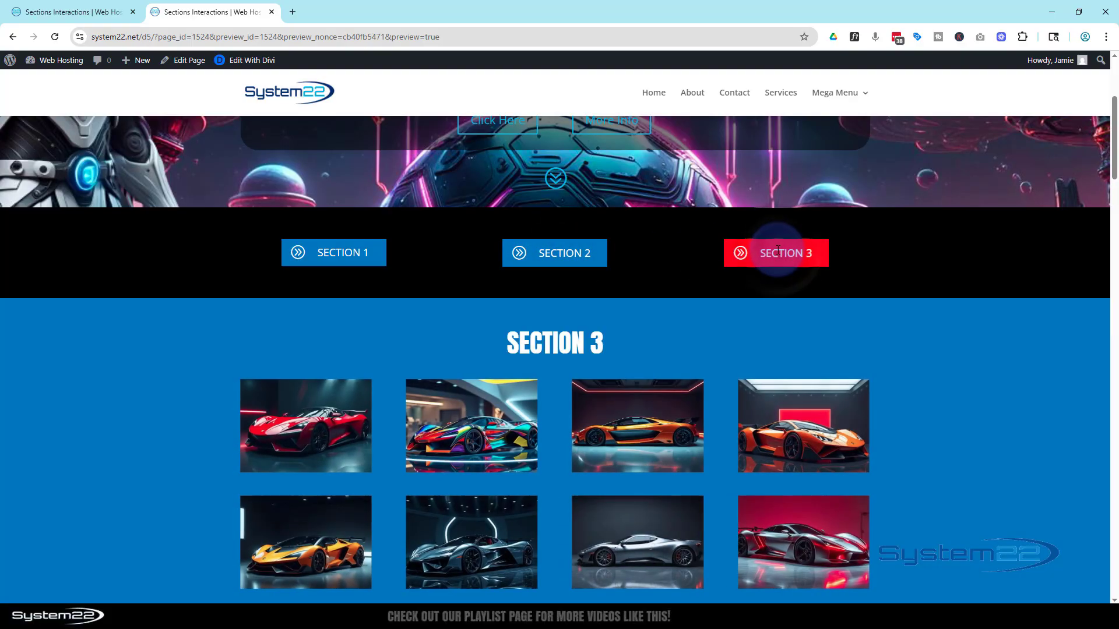
pyautogui.click(778, 251)
pyautogui.click(328, 253)
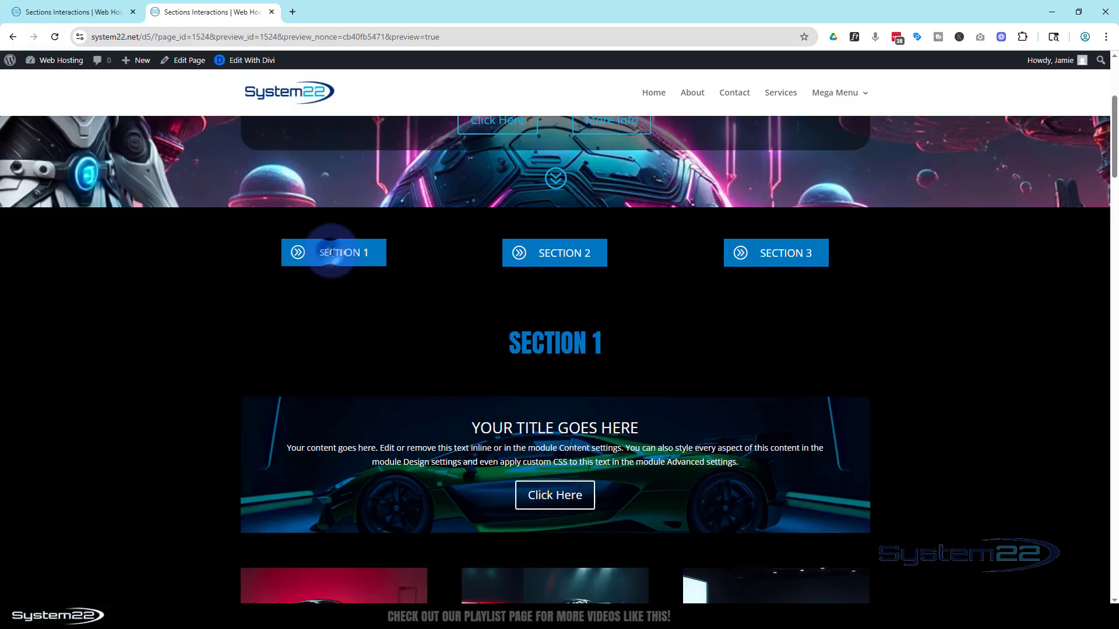
pyautogui.click(331, 252)
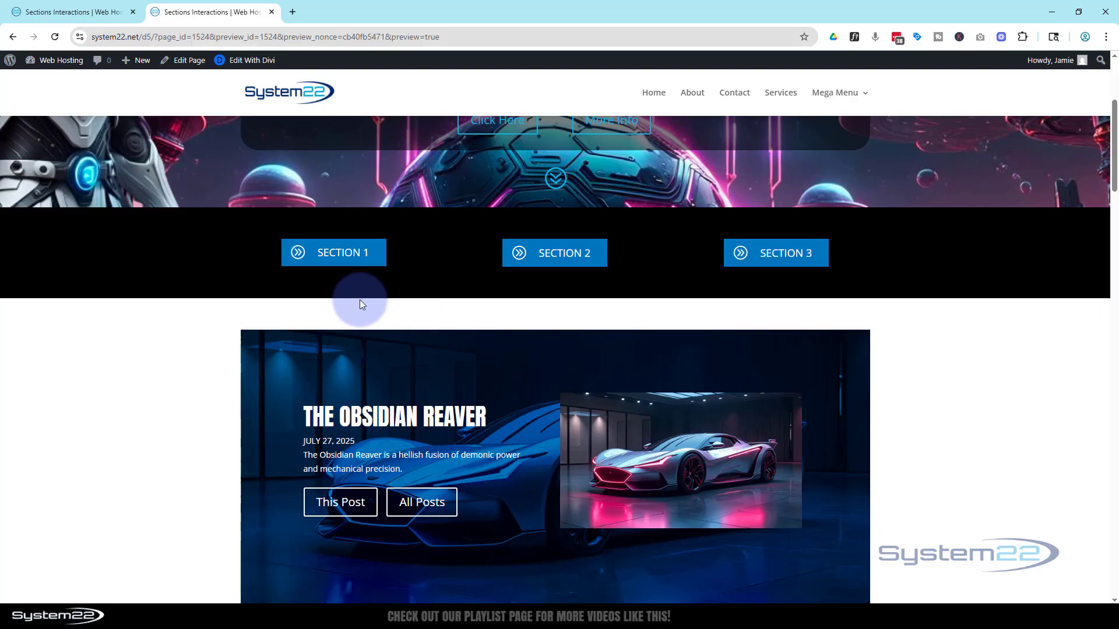
pyautogui.scroll(4, 374, 285)
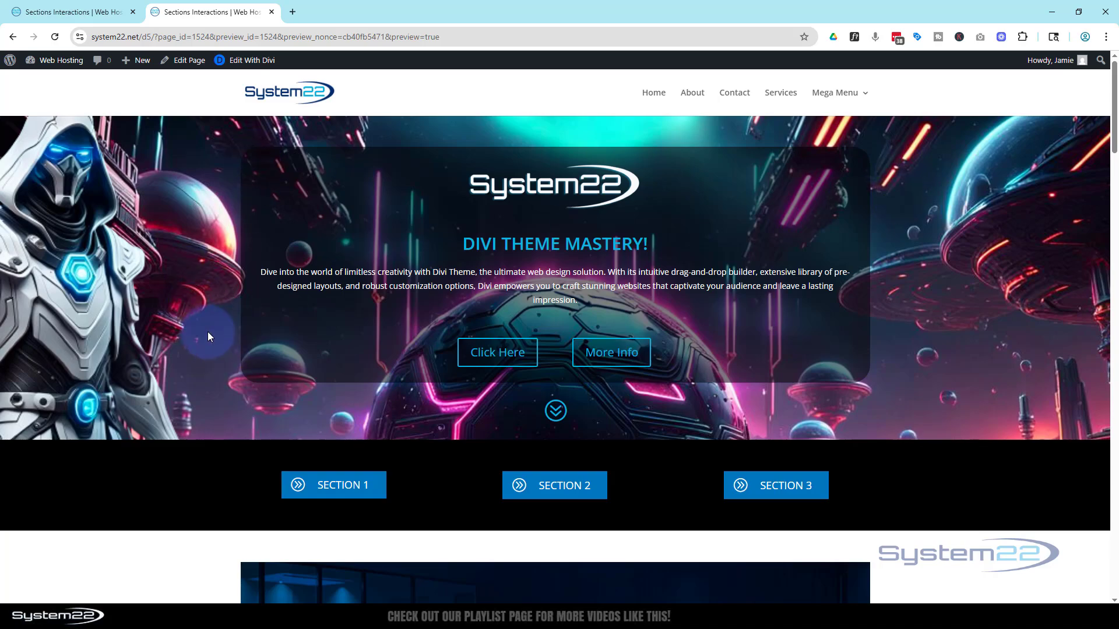
# Review the previewed page around the blurbs and reveal Section 1 with its blurb
pyautogui.scroll(-5, 207, 331)
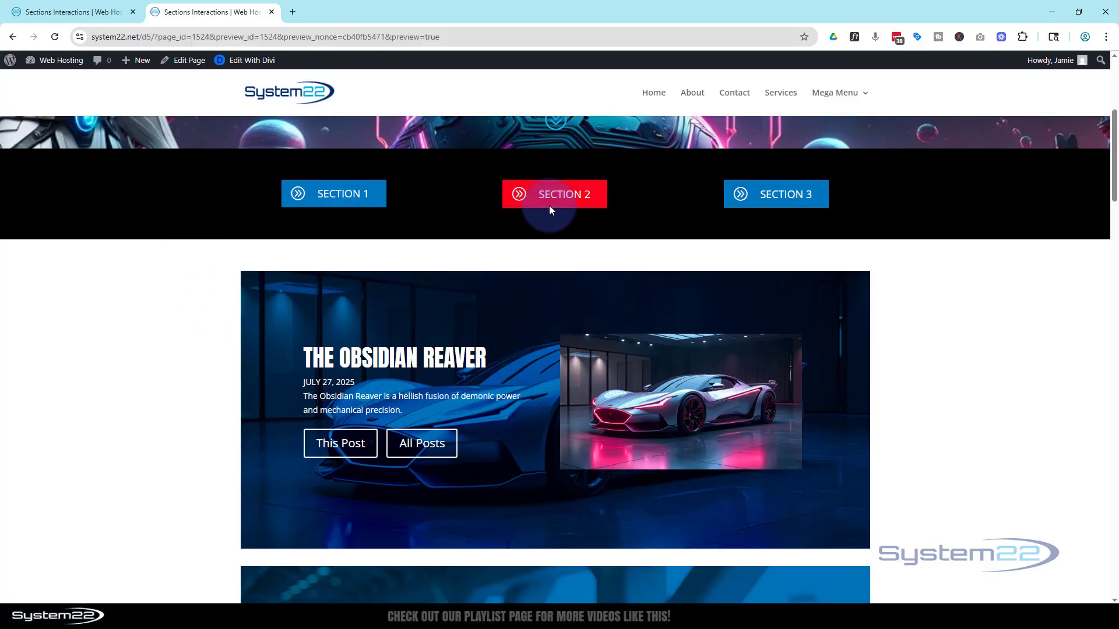
pyautogui.scroll(3, 227, 288)
pyautogui.scroll(2, 239, 286)
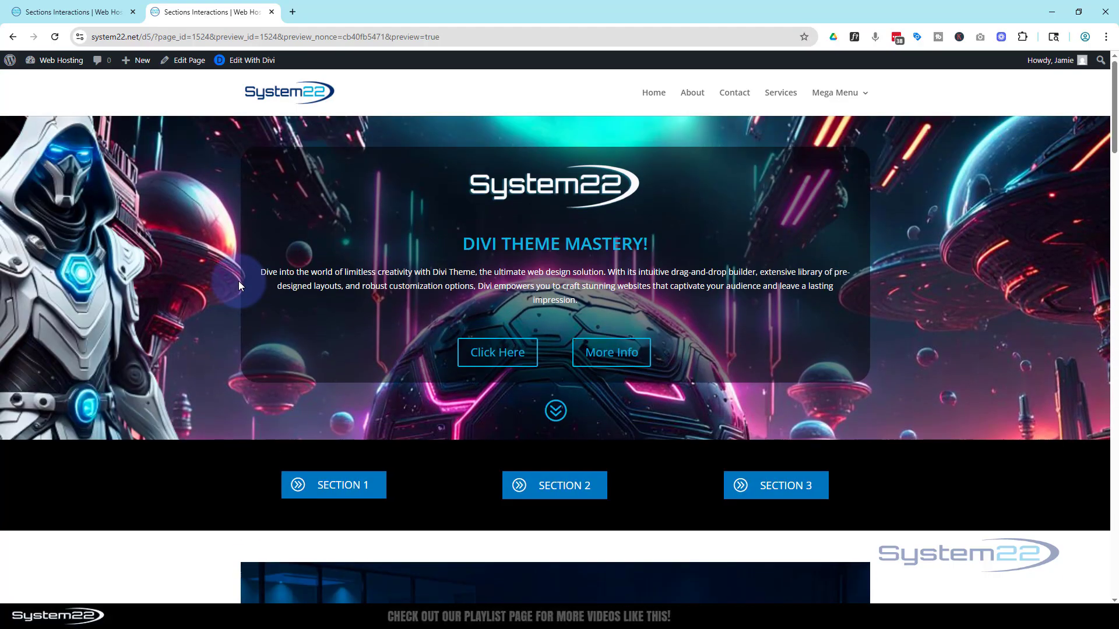
pyautogui.click(346, 486)
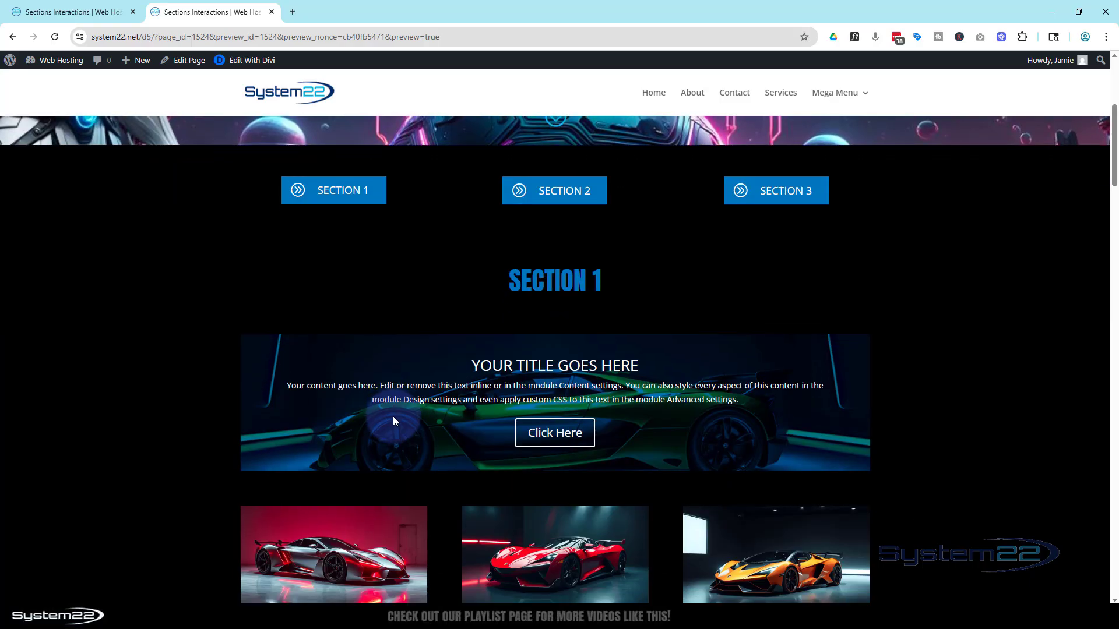
pyautogui.scroll(4, 393, 418)
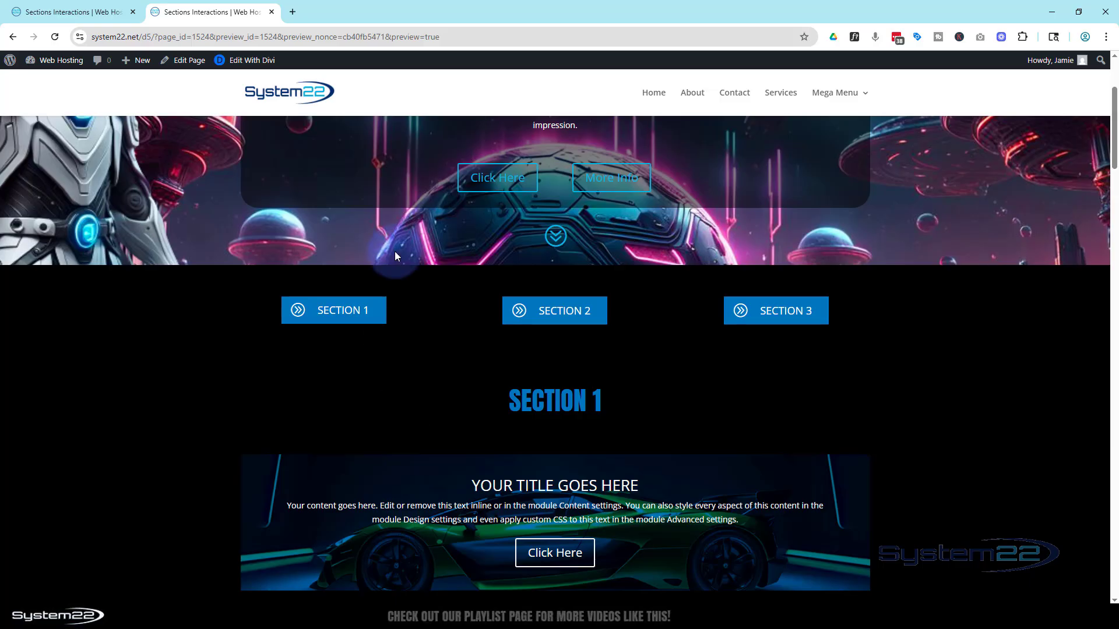
# Return to the page builder and add a Click interaction with the Scroll To Element effect action to the Section 3 blurb
pyautogui.click(58, 11)
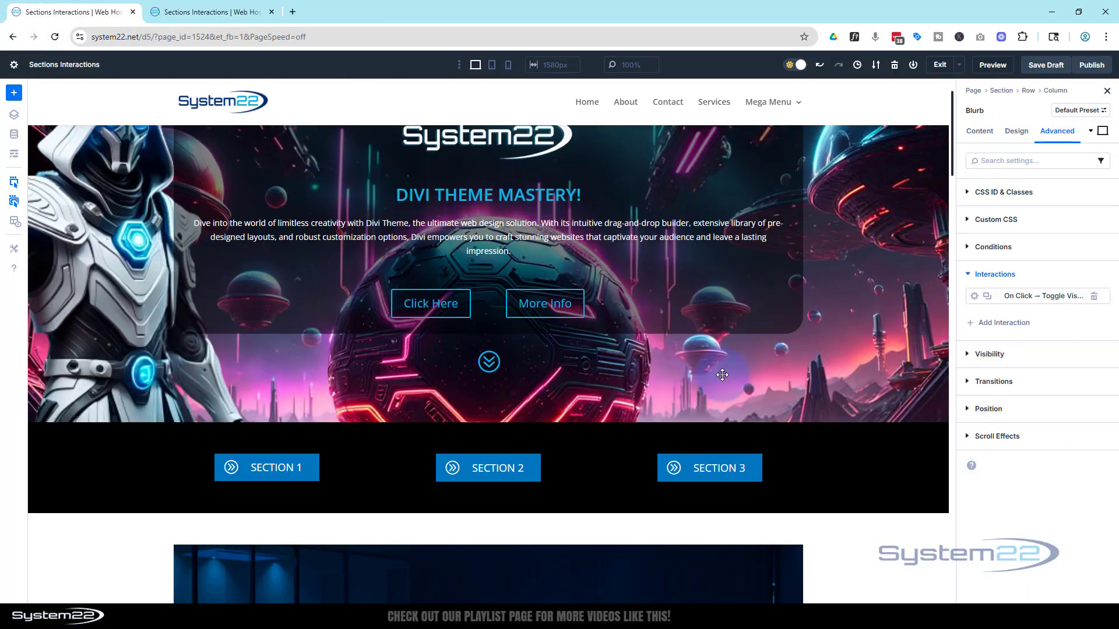
pyautogui.moveTo(252, 466)
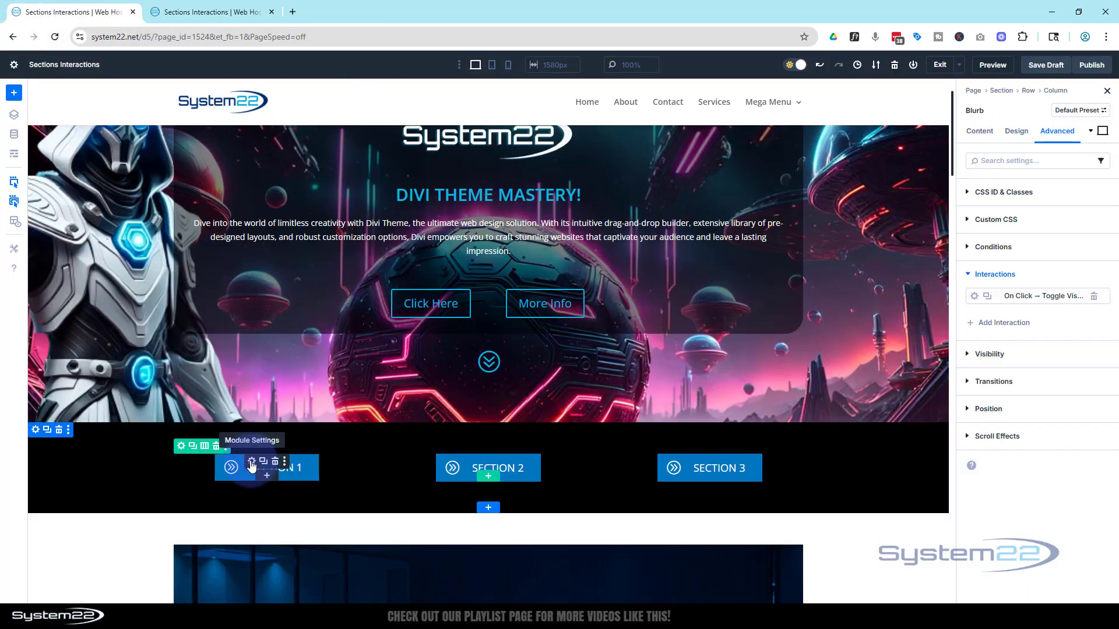
pyautogui.moveTo(707, 473)
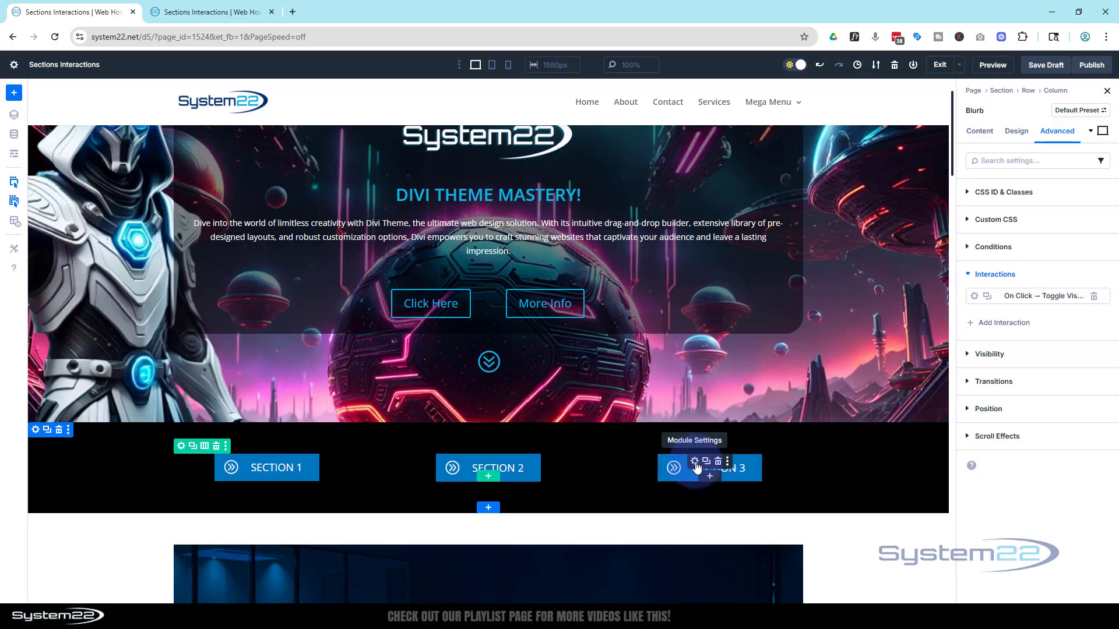
pyautogui.click(695, 461)
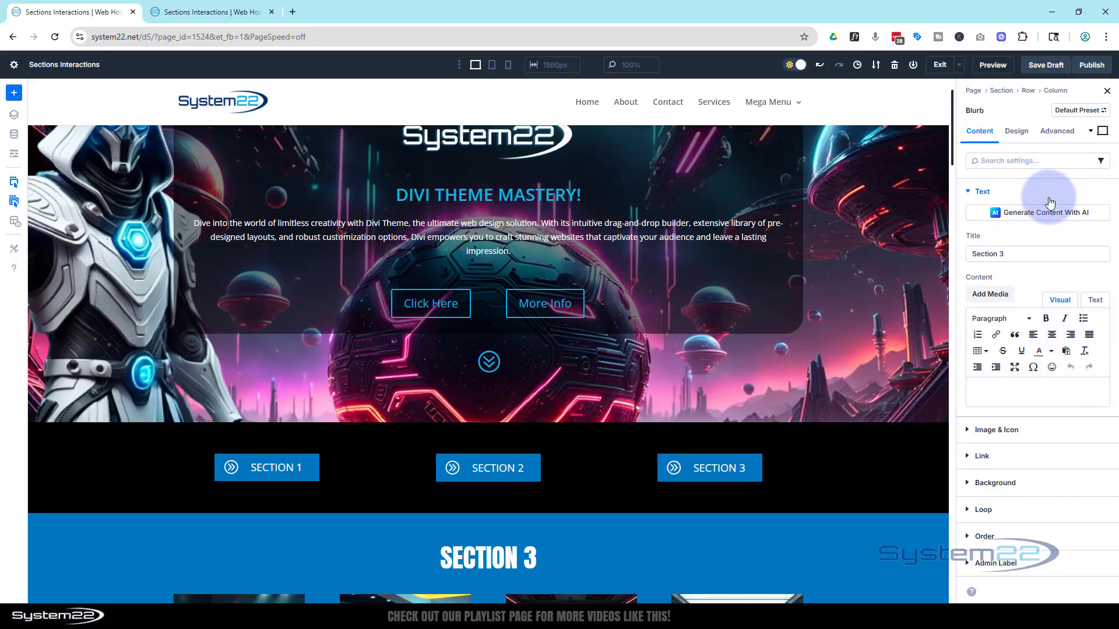
pyautogui.click(1064, 133)
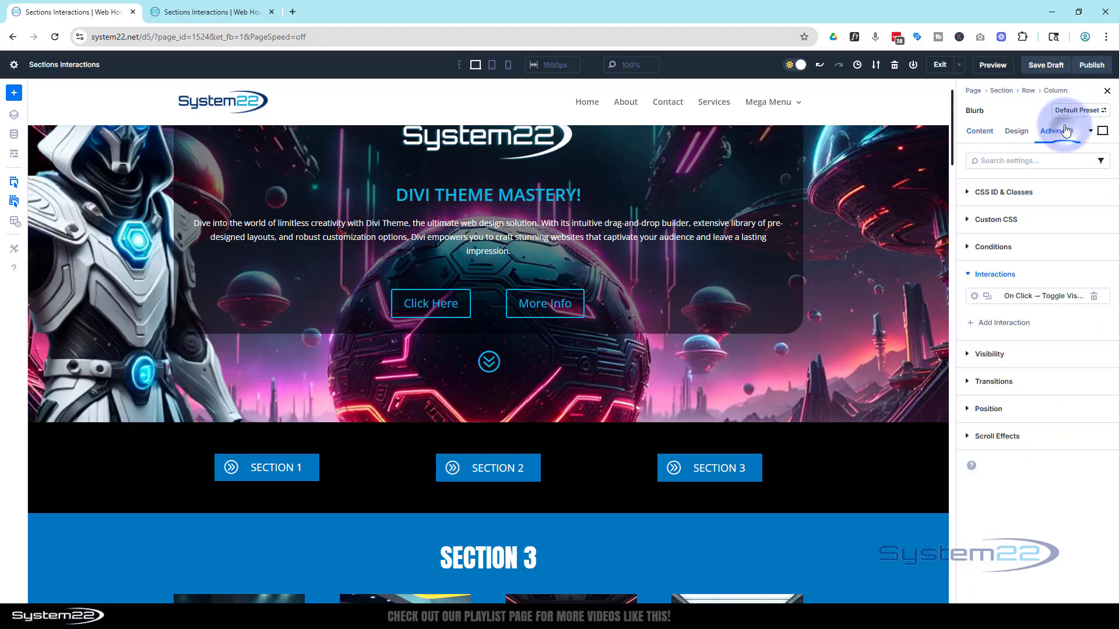
pyautogui.click(1002, 325)
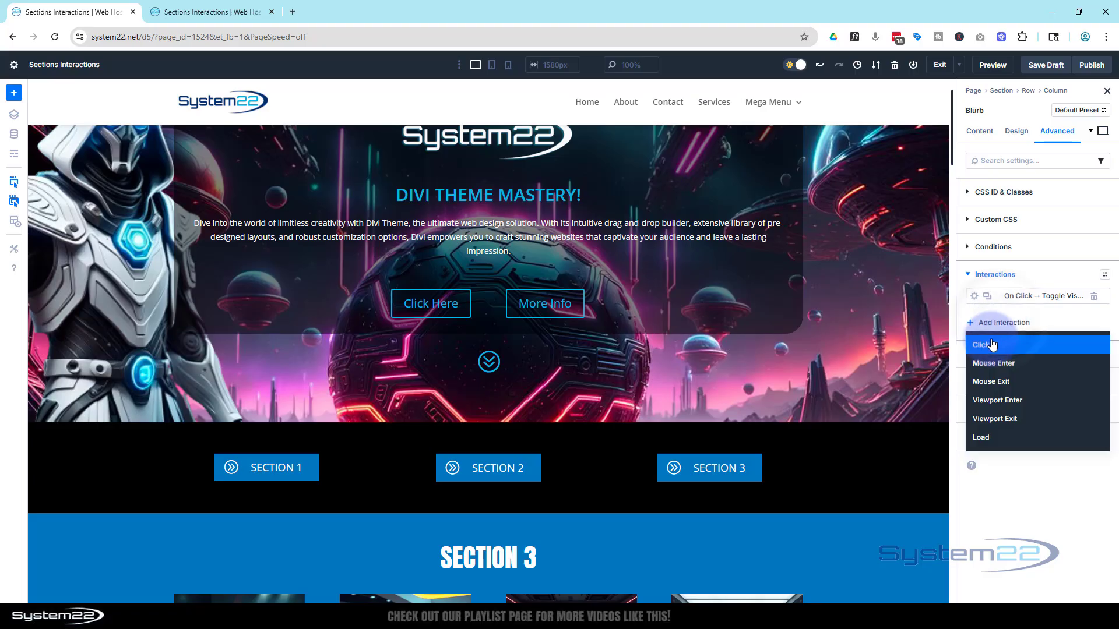
pyautogui.click(990, 346)
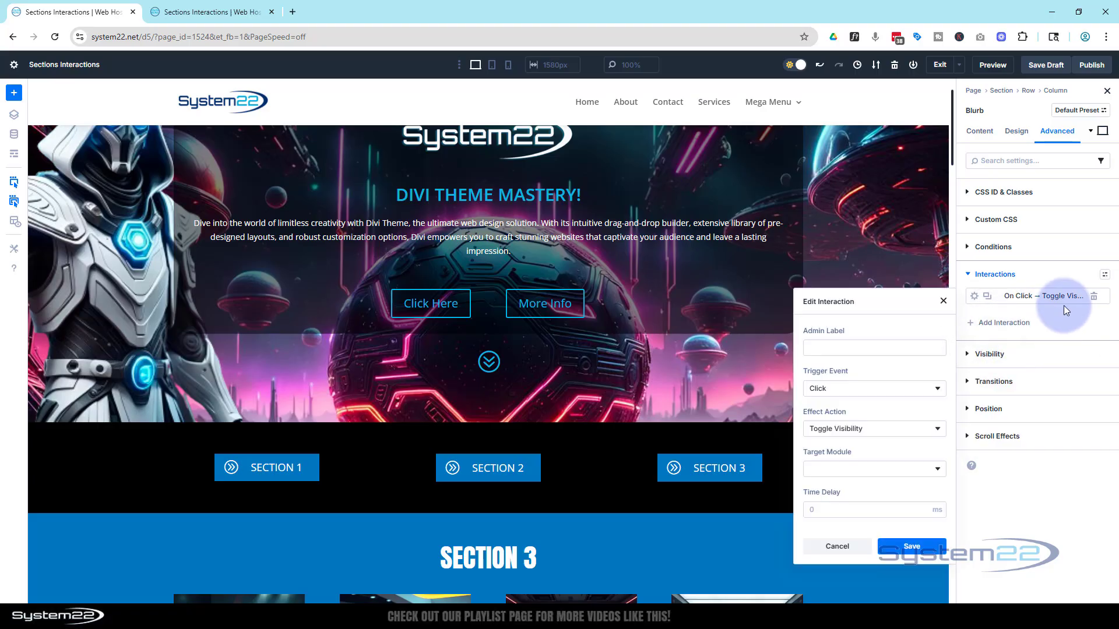
pyautogui.click(882, 430)
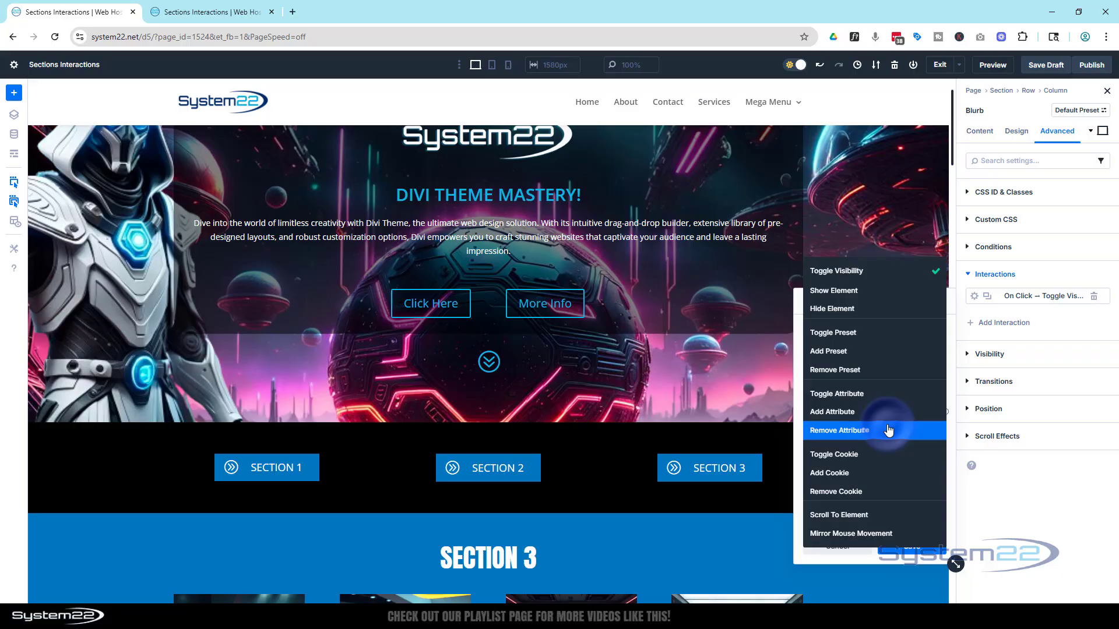
pyautogui.click(875, 514)
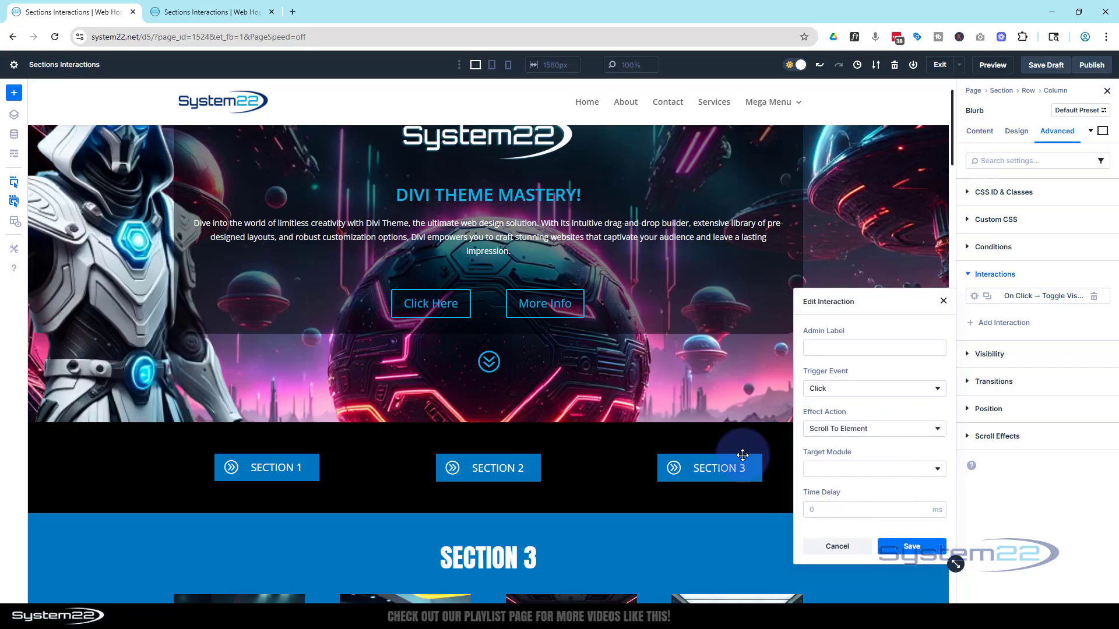
# Choose Section (s3) as the target module of the Scroll To Element interaction and save it
pyautogui.click(892, 432)
pyautogui.click(866, 468)
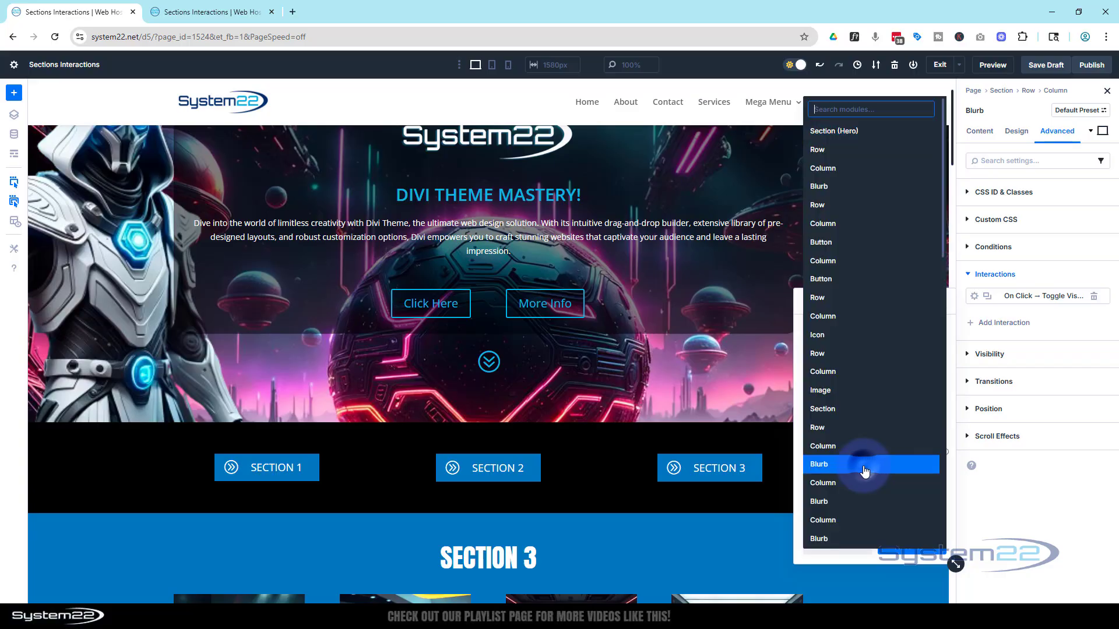
pyautogui.scroll(-7, 868, 469)
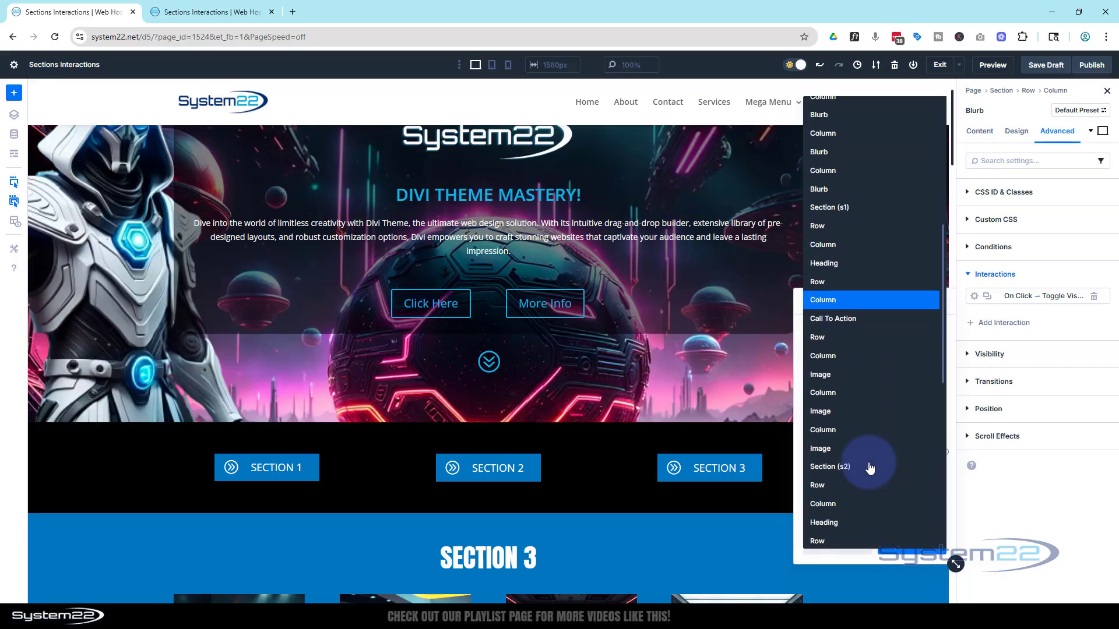
pyautogui.scroll(-5, 868, 466)
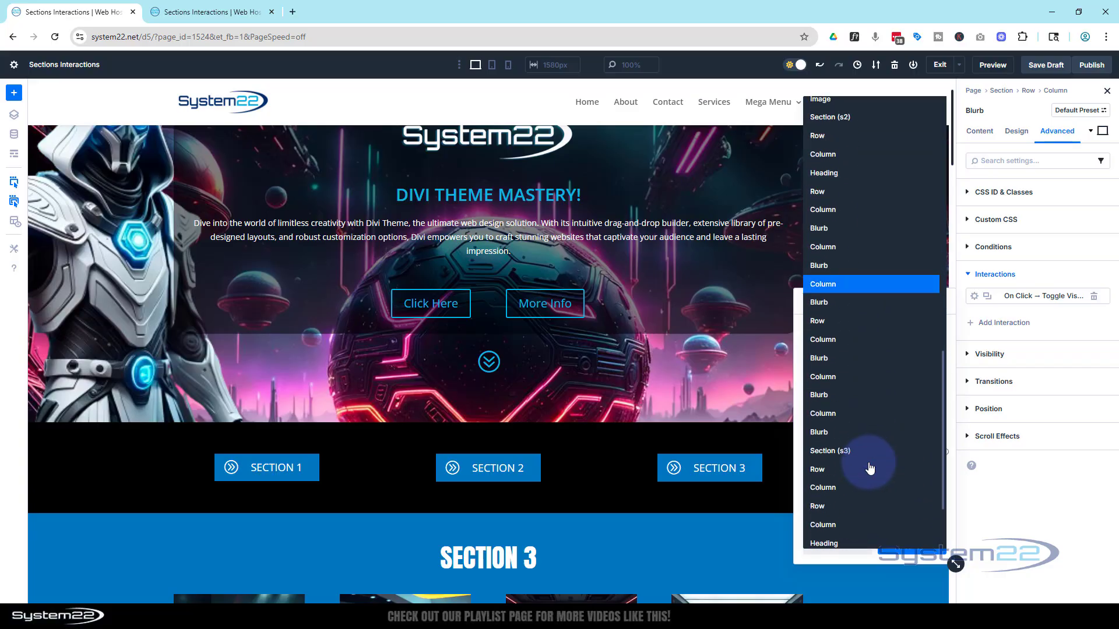
pyautogui.click(847, 393)
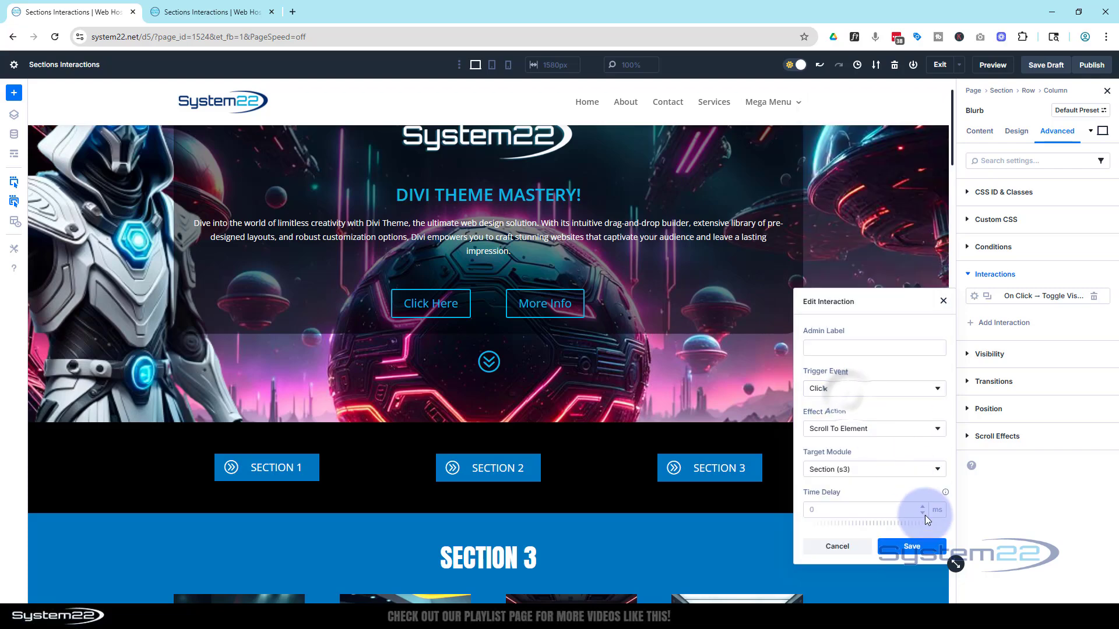
pyautogui.click(911, 547)
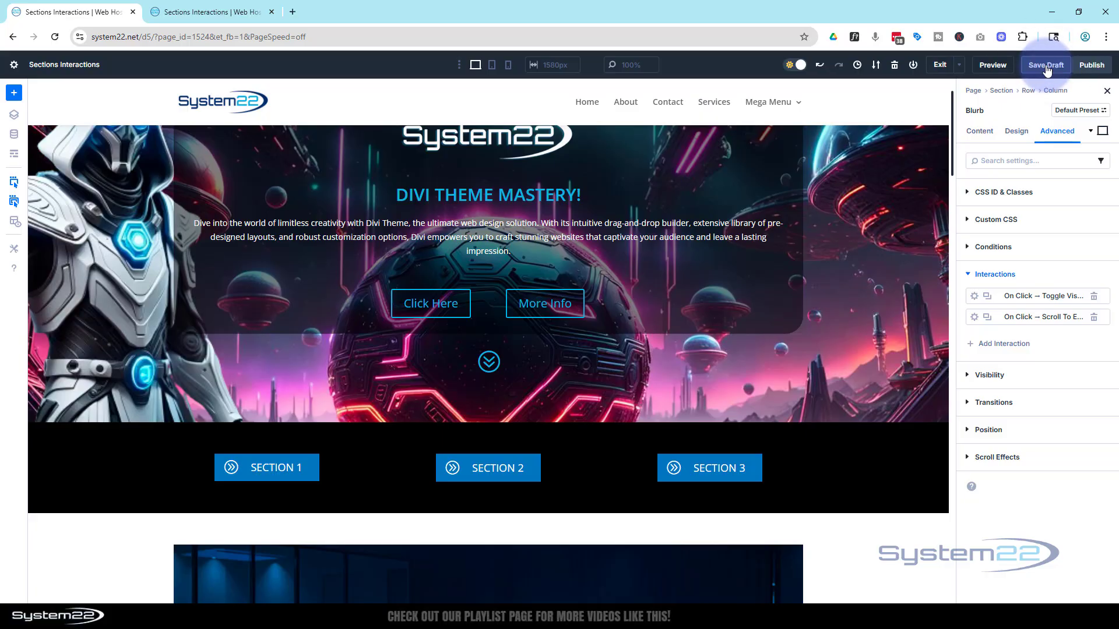
# Open the page preview, try the Section 1 blurb, and reveal Section 2 with its blurb to check its content
pyautogui.click(996, 66)
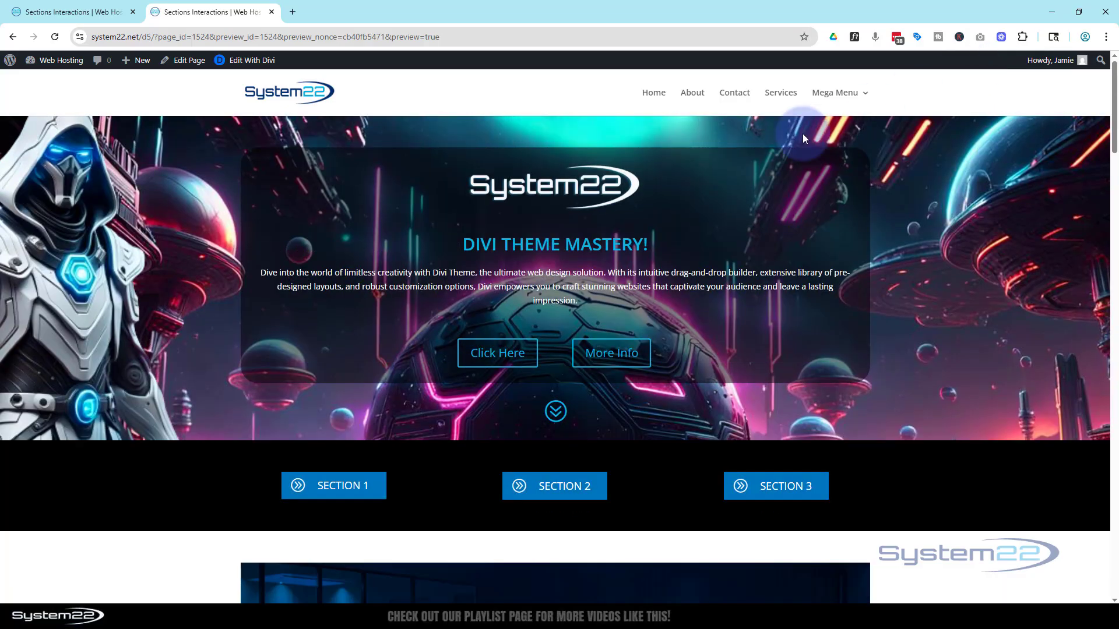
pyautogui.scroll(-3, 365, 342)
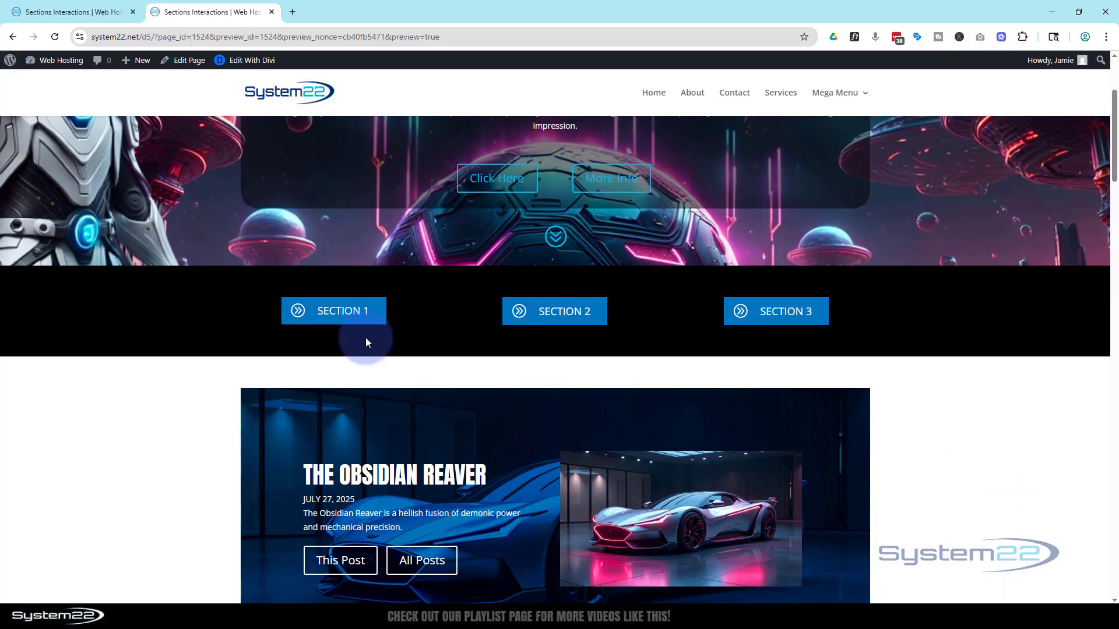
pyautogui.click(344, 312)
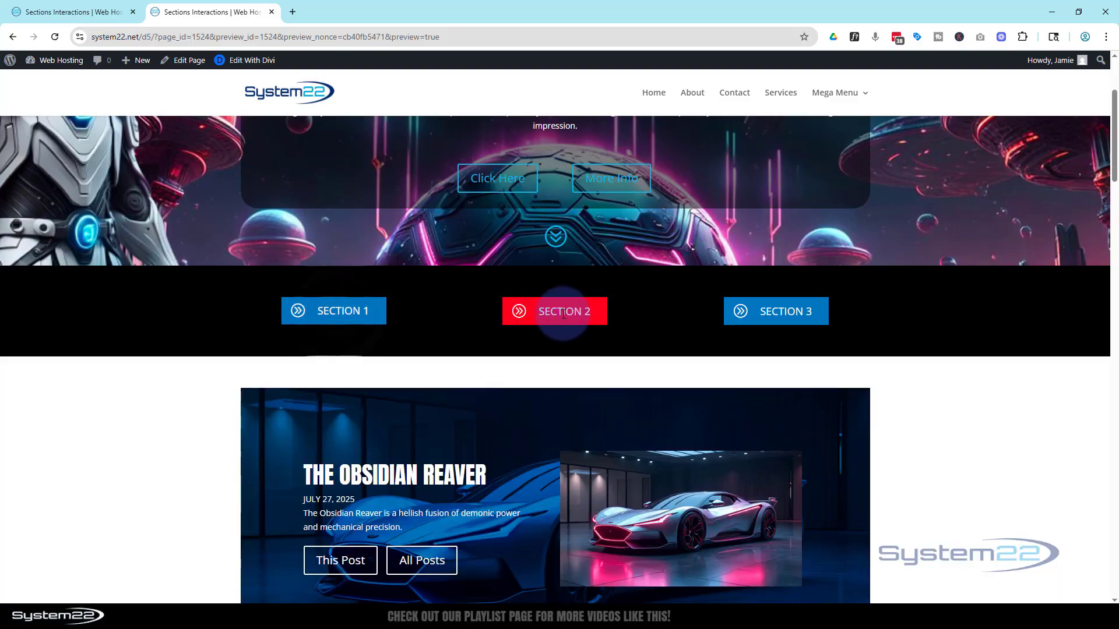
pyautogui.click(563, 312)
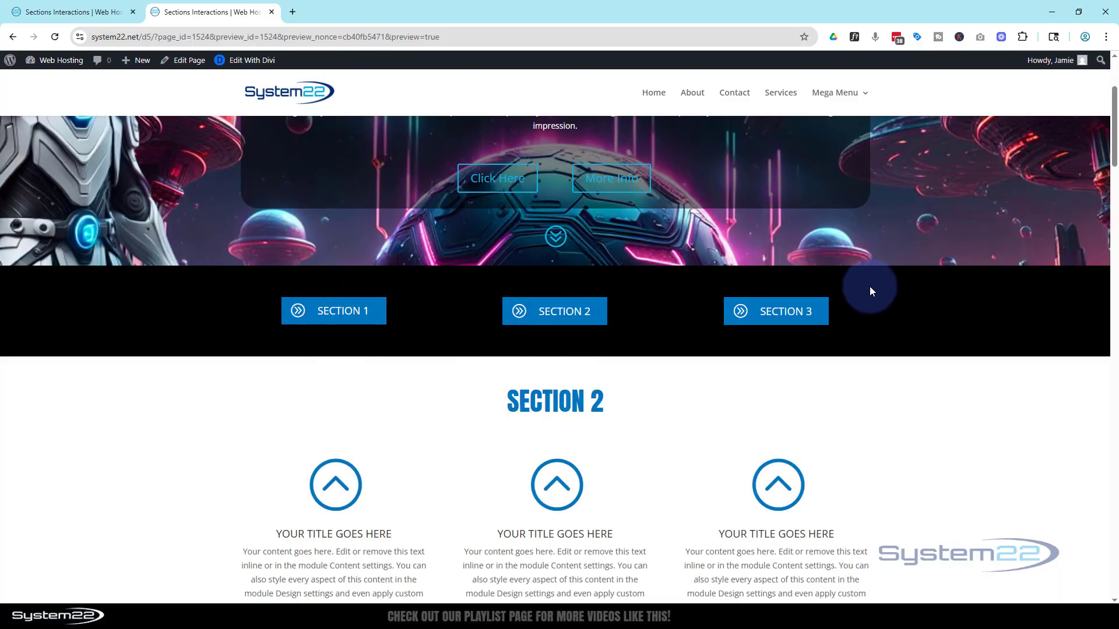
pyautogui.scroll(-8, 922, 400)
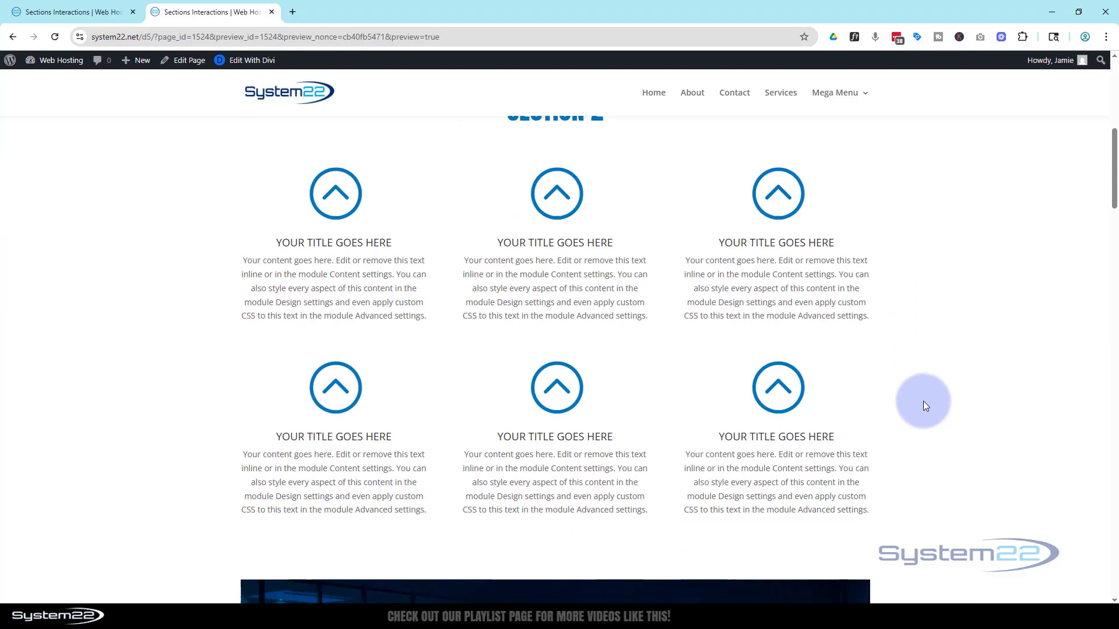
pyautogui.scroll(3, 923, 401)
pyautogui.scroll(5, 928, 387)
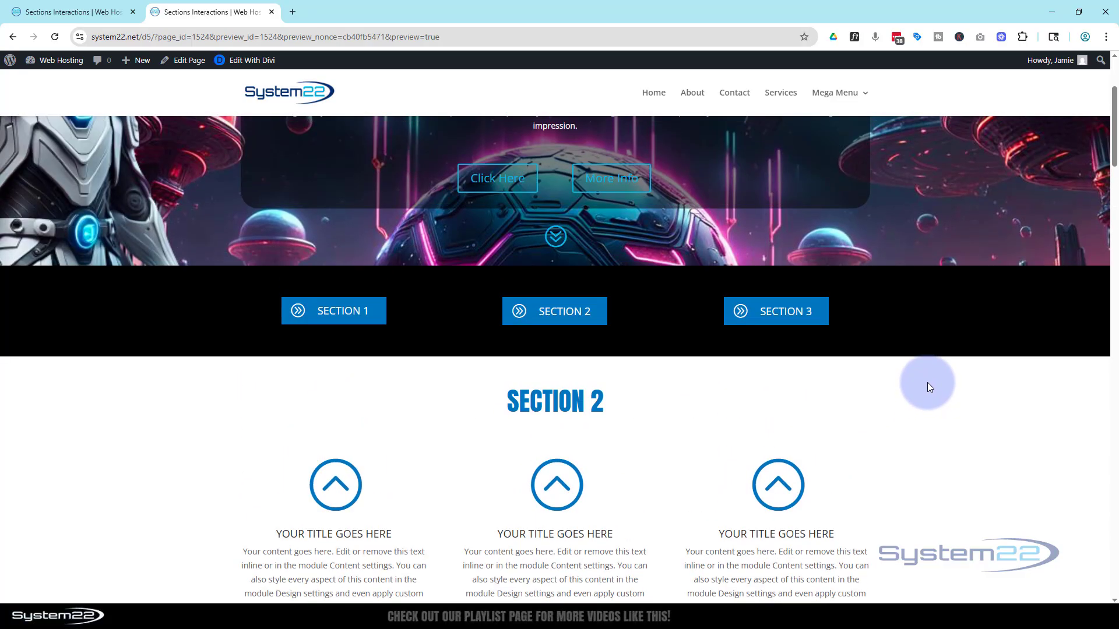
# Test the Section 3 blurb with Section 2 shown and inspect where the page scrolls to
pyautogui.click(778, 309)
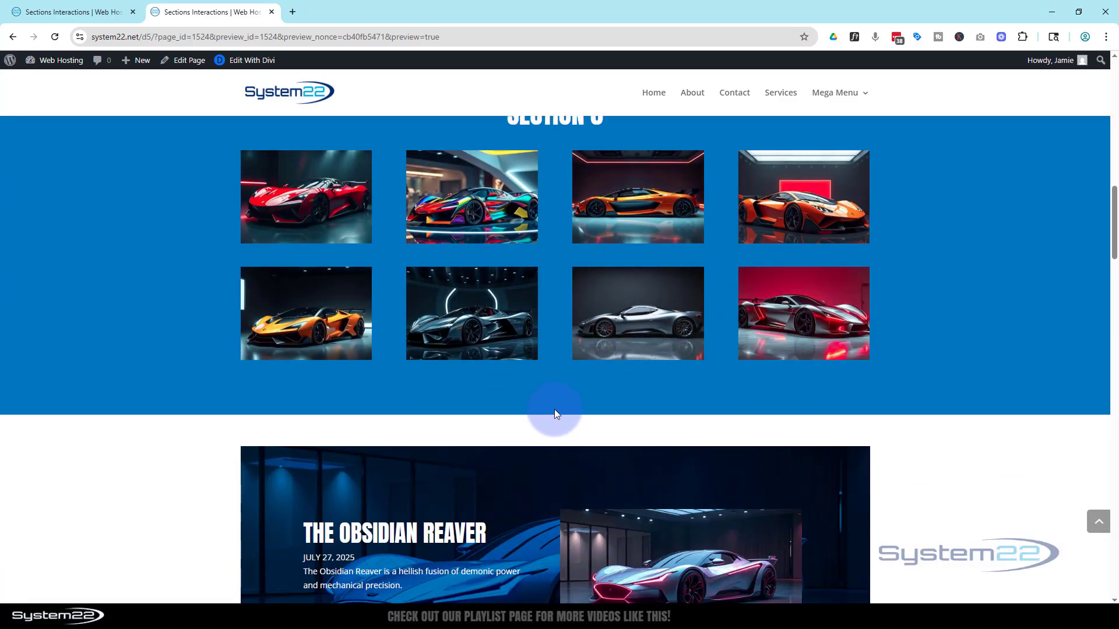
pyautogui.scroll(-1, 554, 413)
pyautogui.scroll(2, 557, 405)
pyautogui.scroll(-1, 559, 405)
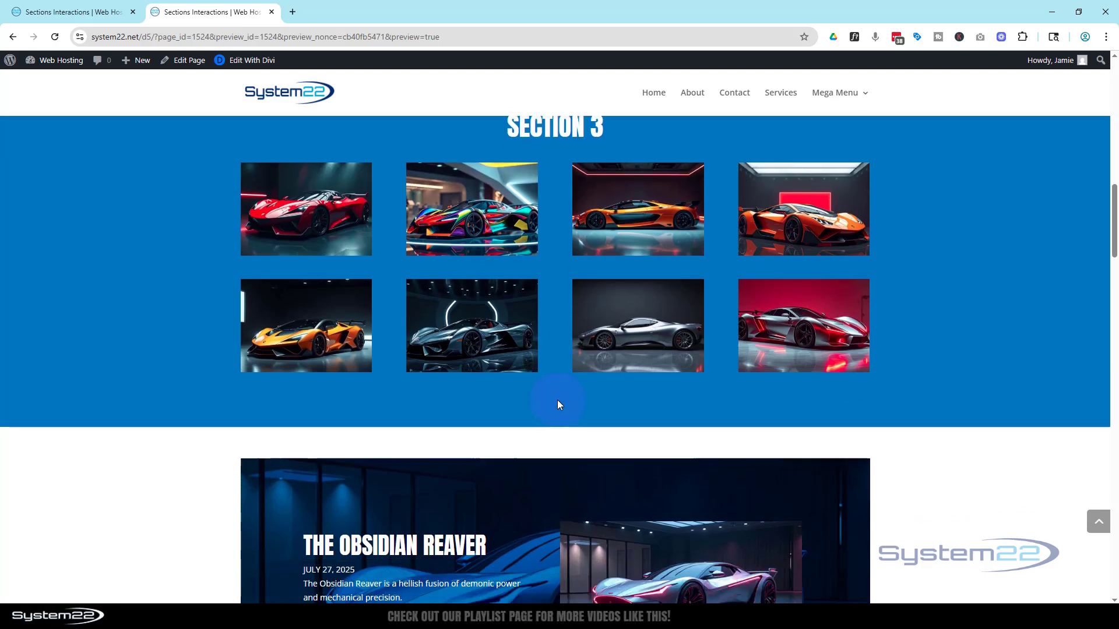
pyautogui.scroll(1, 558, 405)
pyautogui.scroll(10, 557, 400)
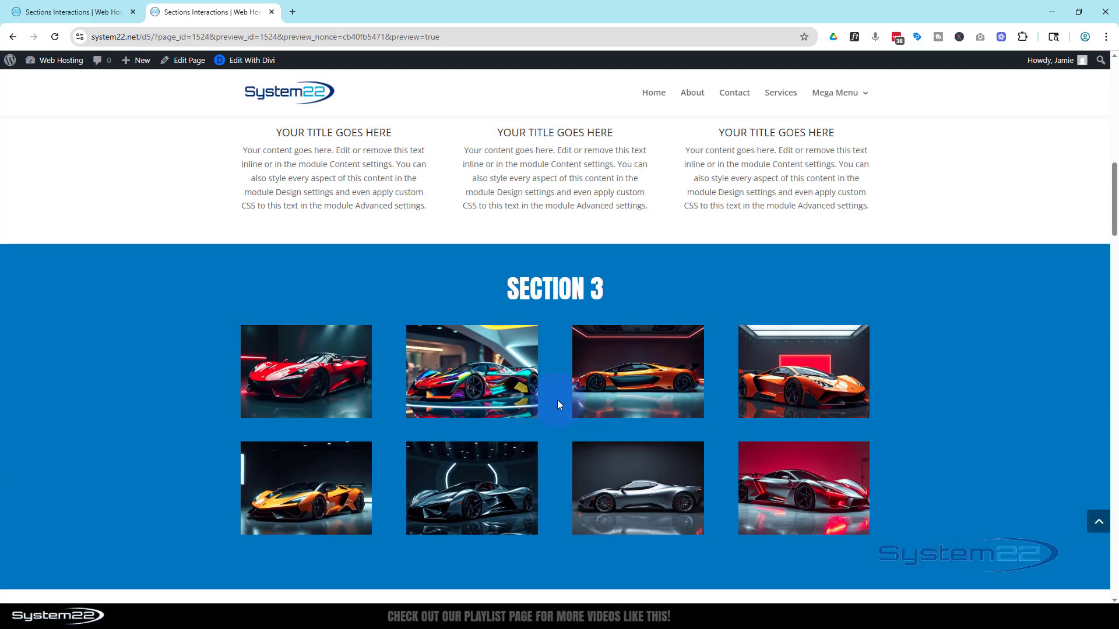
pyautogui.scroll(2, 558, 395)
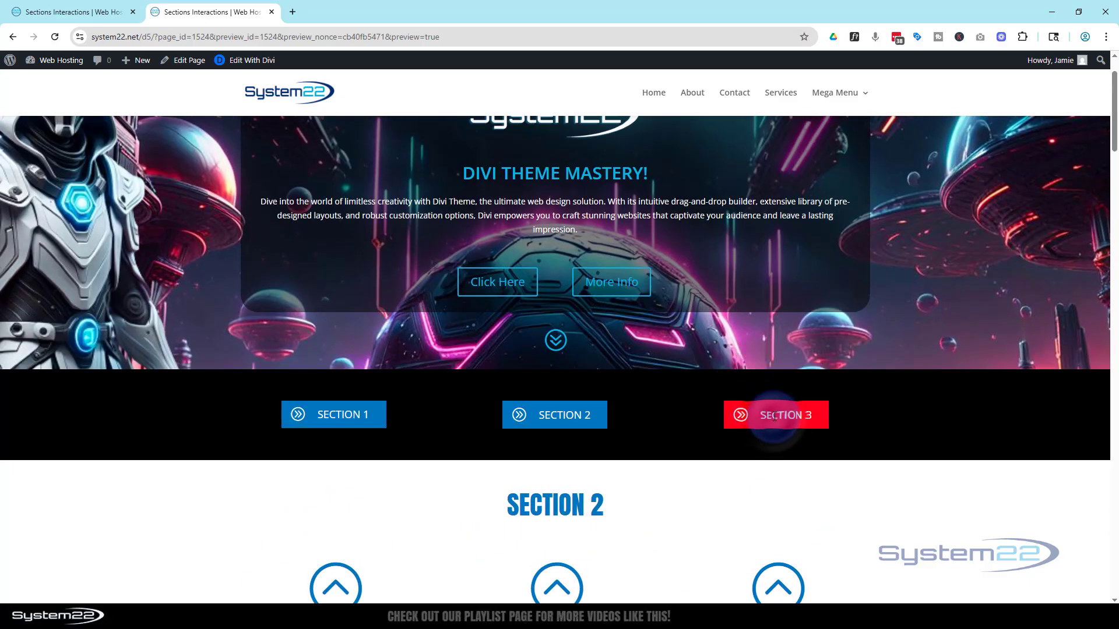
# Hide Section 2 with its blurb and test the Section 3 blurb's reveal and scroll again
pyautogui.click(563, 416)
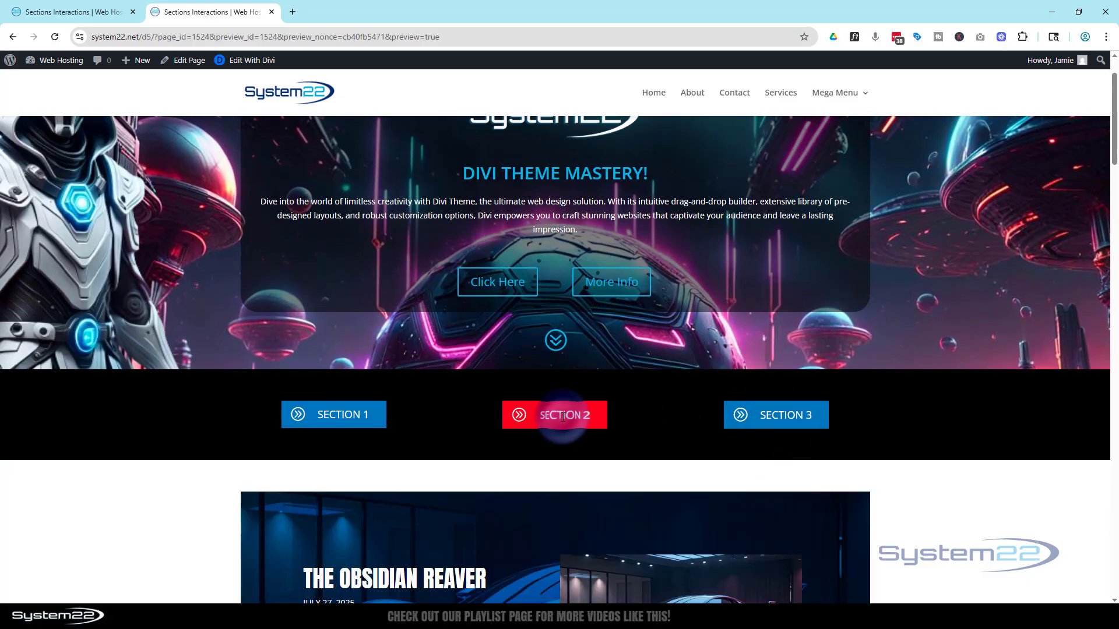
pyautogui.click(785, 413)
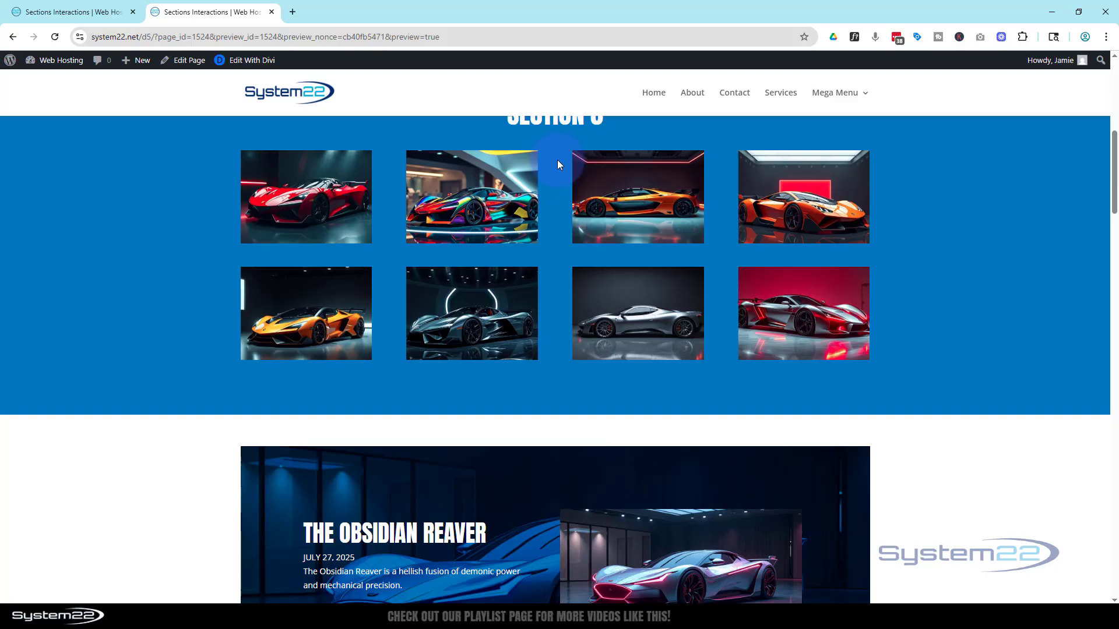
pyautogui.scroll(7, 557, 323)
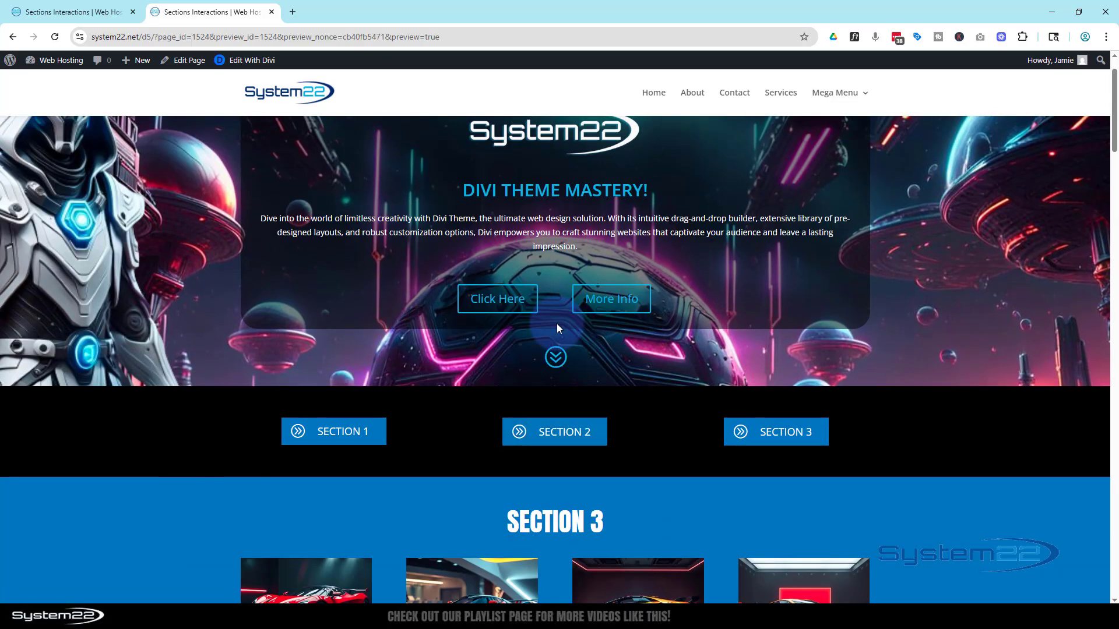
# Delete the Scroll To Element interaction from the Section 3 blurb, then save the draft and preview the page
pyautogui.click(69, 13)
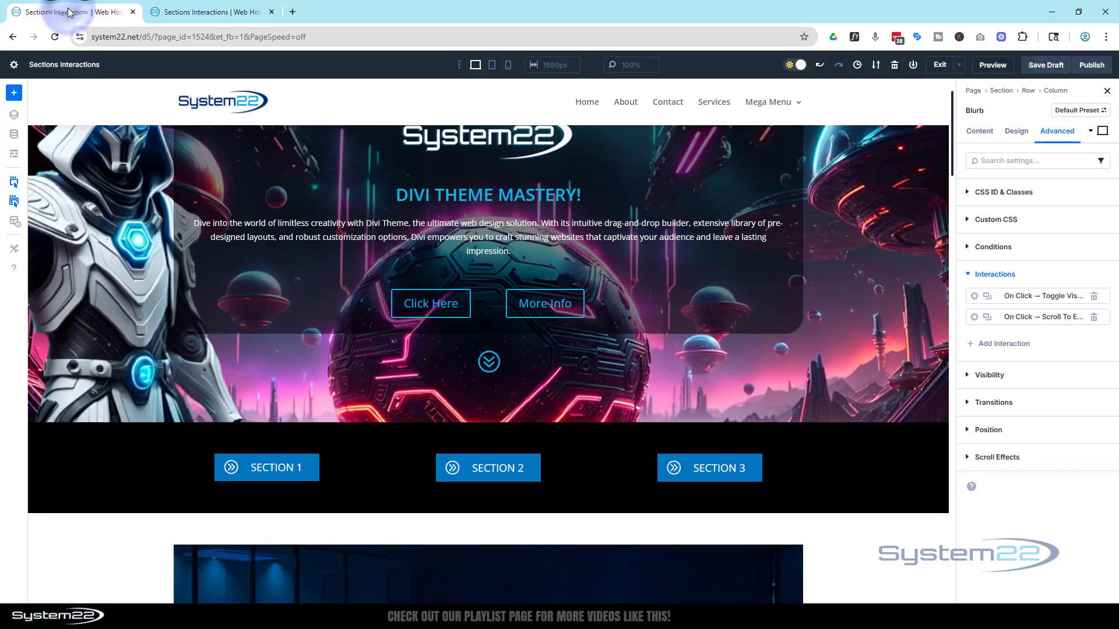
pyautogui.click(1094, 318)
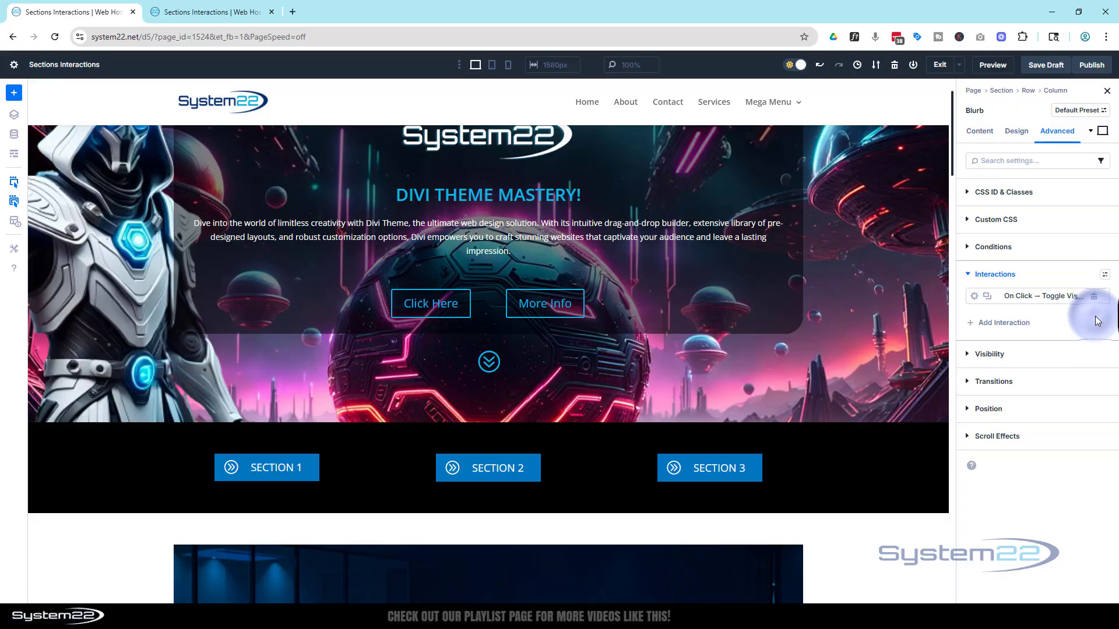
pyautogui.click(1054, 64)
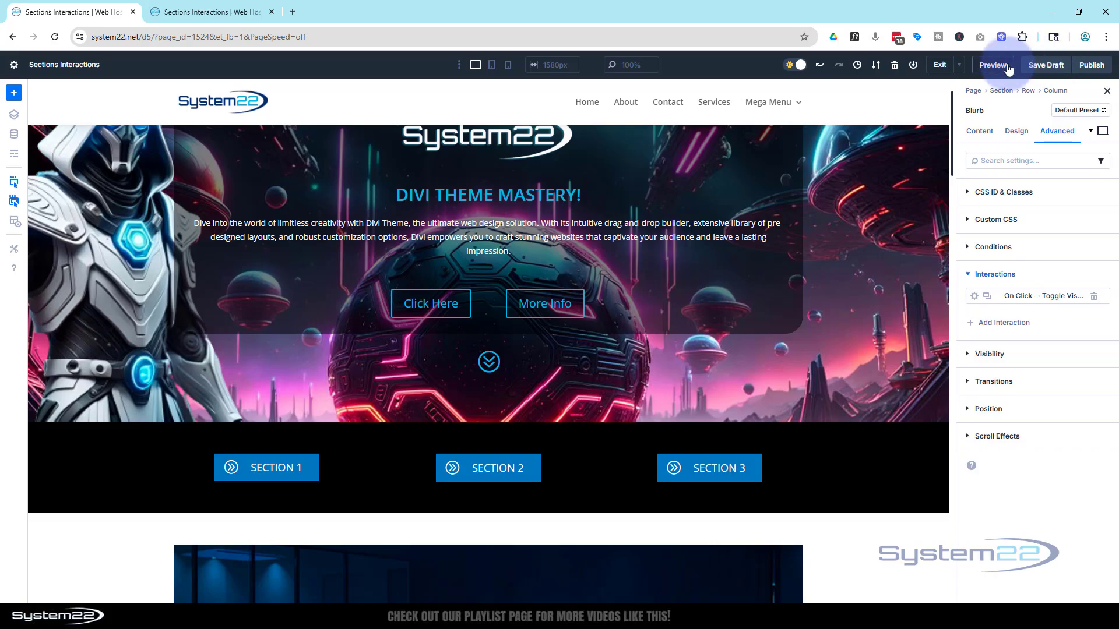
pyautogui.click(994, 65)
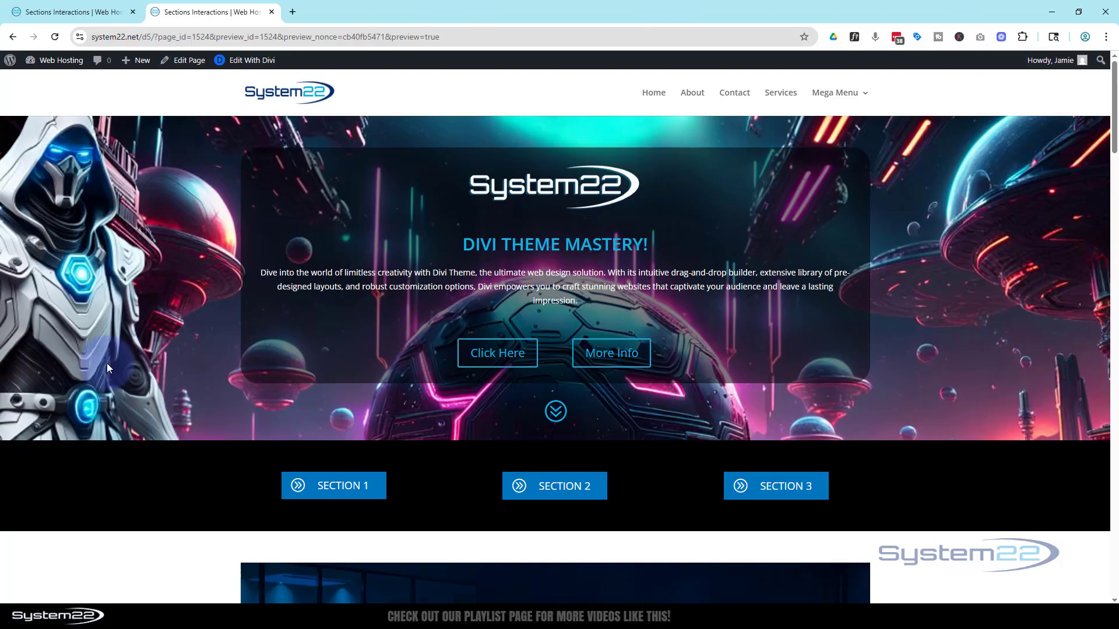
# Test the Section 1, Section 2 and Section 3 blurbs one at a time in the preview, toggling their sections
pyautogui.scroll(-2, 175, 387)
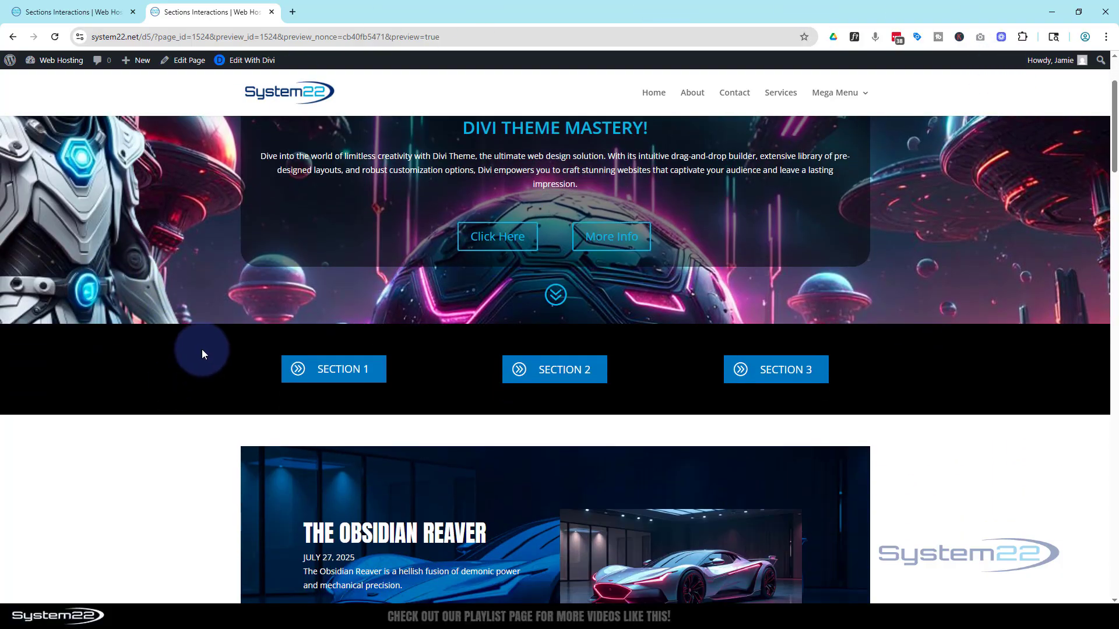
pyautogui.scroll(-1, 202, 349)
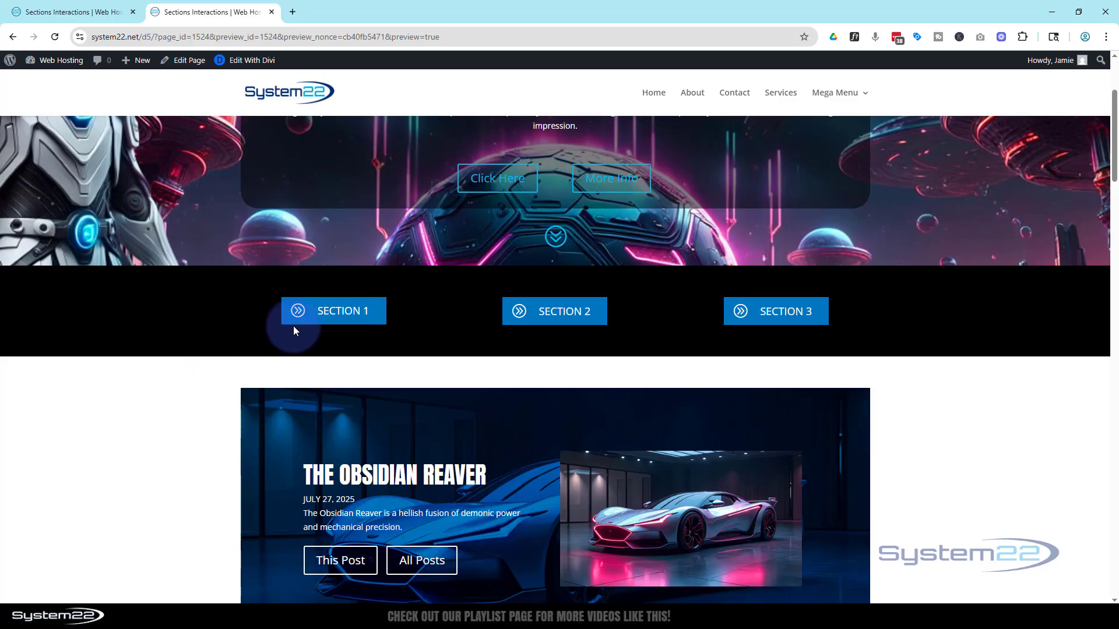
pyautogui.click(355, 313)
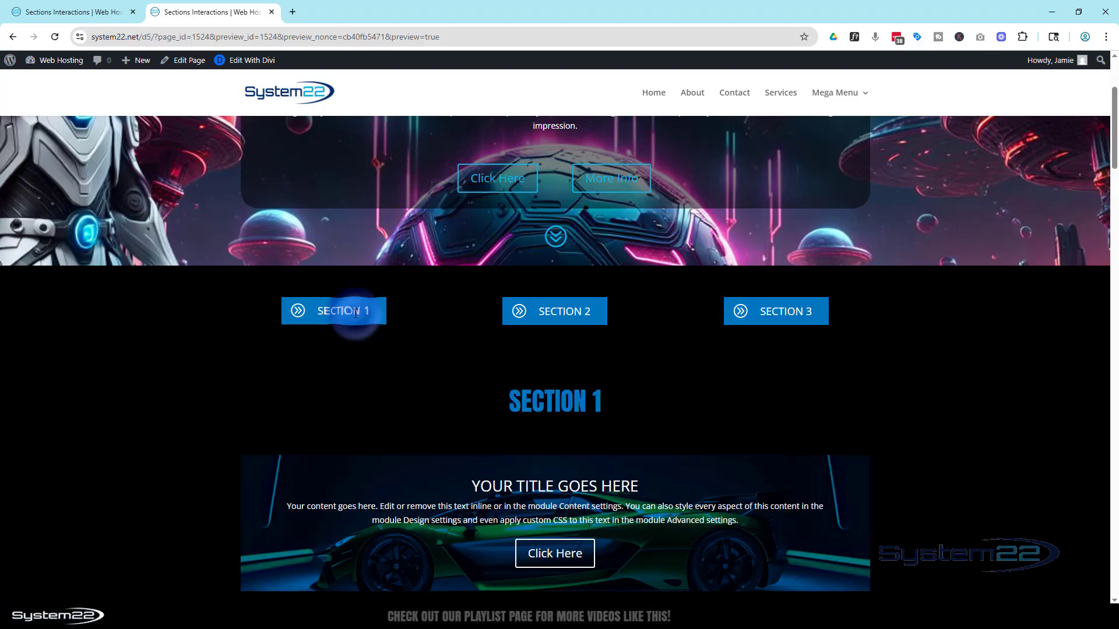
pyautogui.click(347, 311)
pyautogui.click(564, 311)
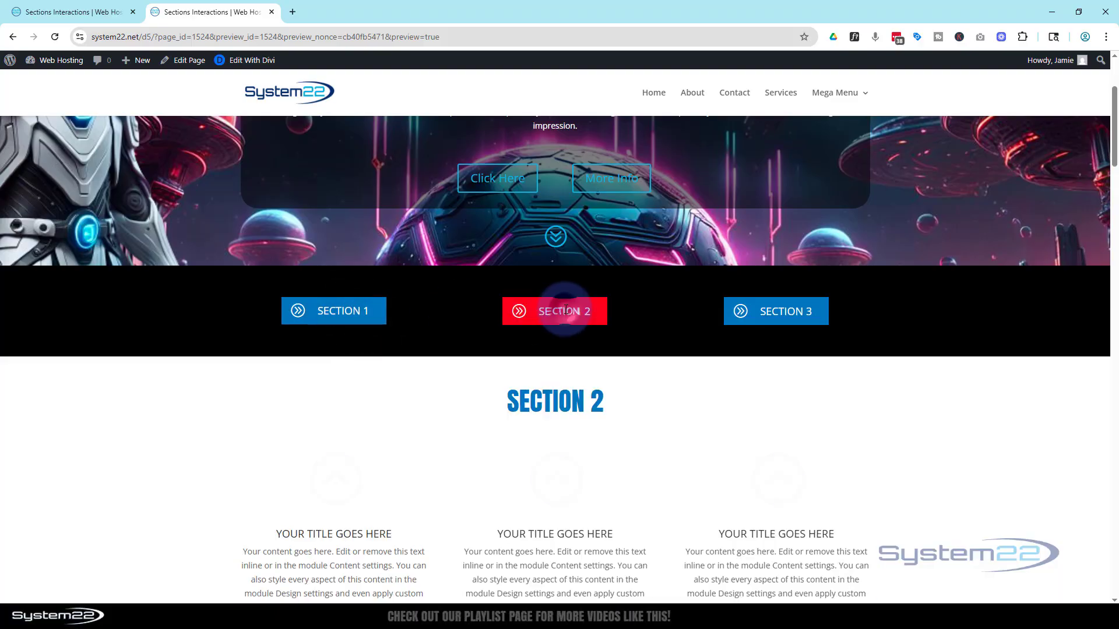
pyautogui.click(790, 311)
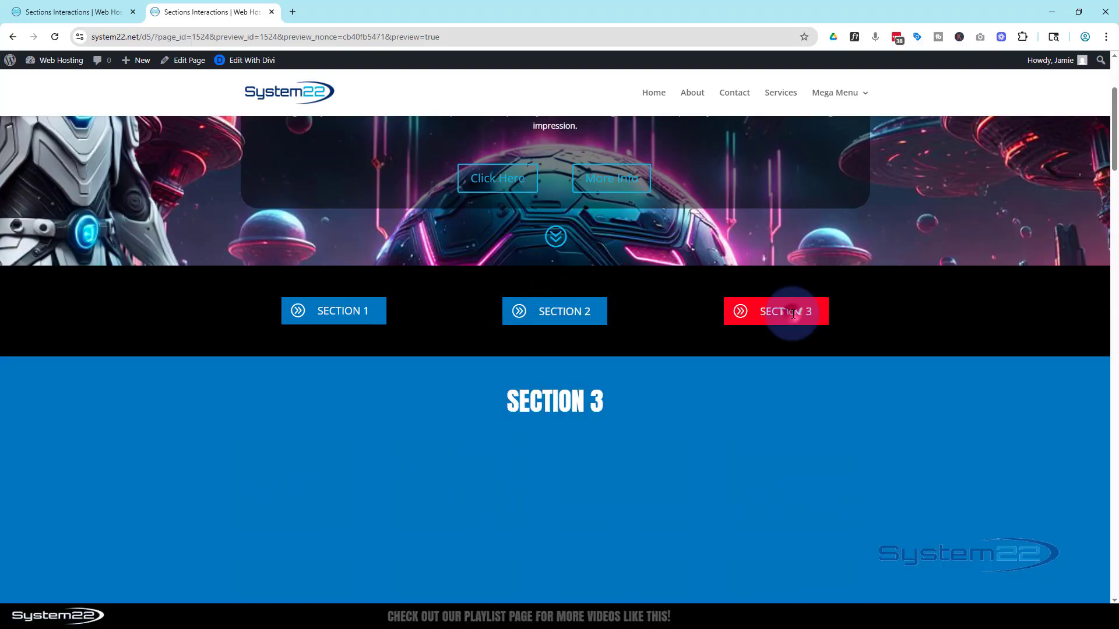
# Reveal Section 2 and Section 1 alongside Section 3 with their blurbs, and check that all three sections stack in order
pyautogui.click(563, 311)
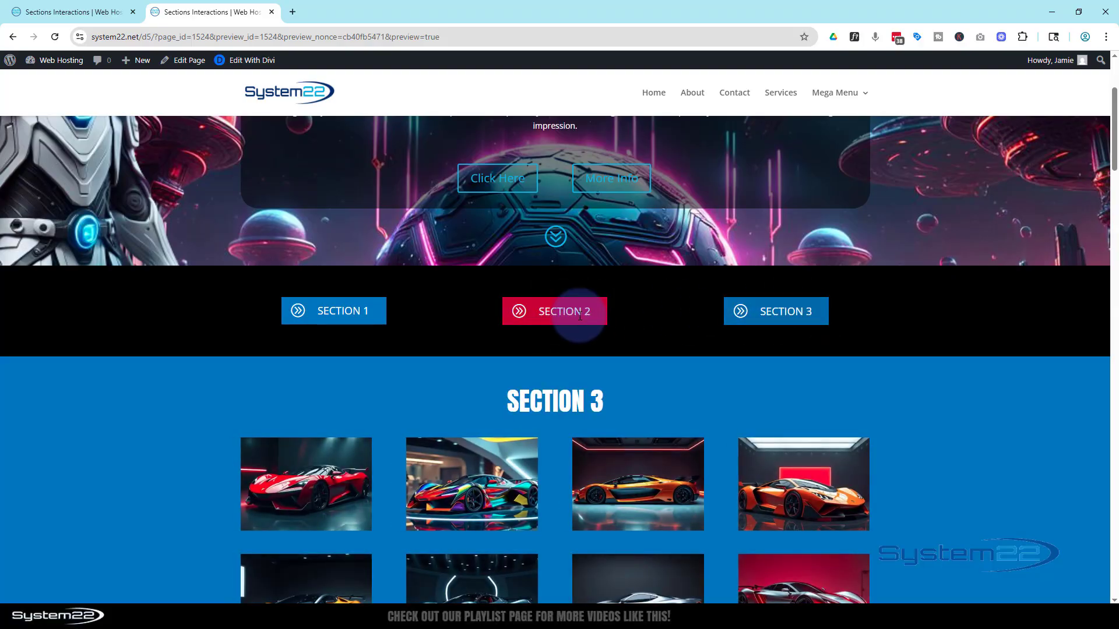
pyautogui.click(353, 317)
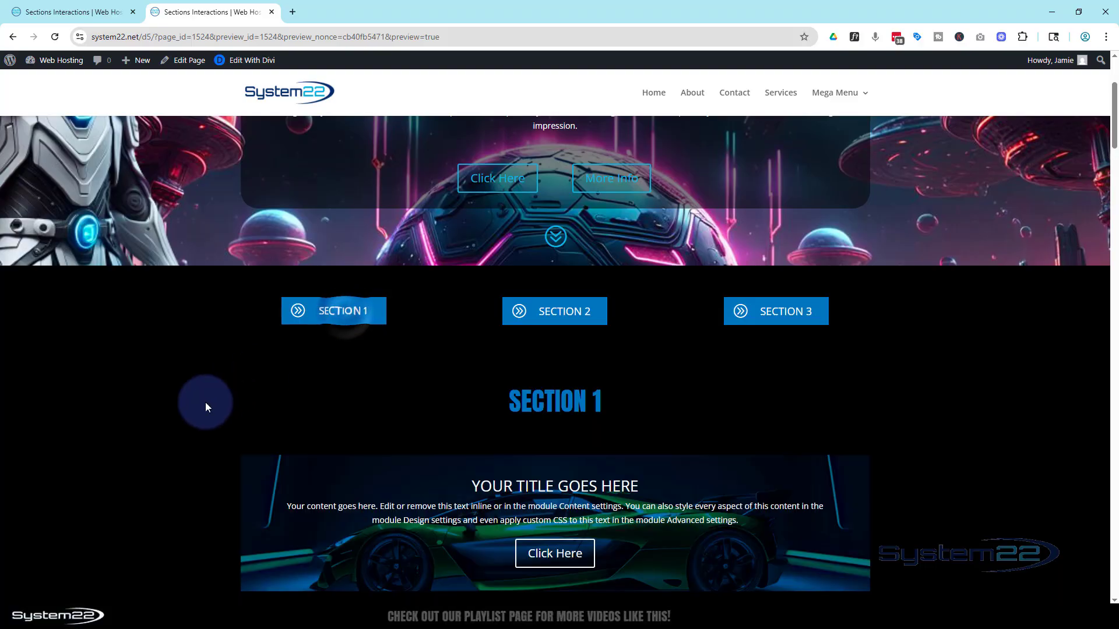
pyautogui.scroll(-7, 149, 413)
pyautogui.scroll(-12, 150, 413)
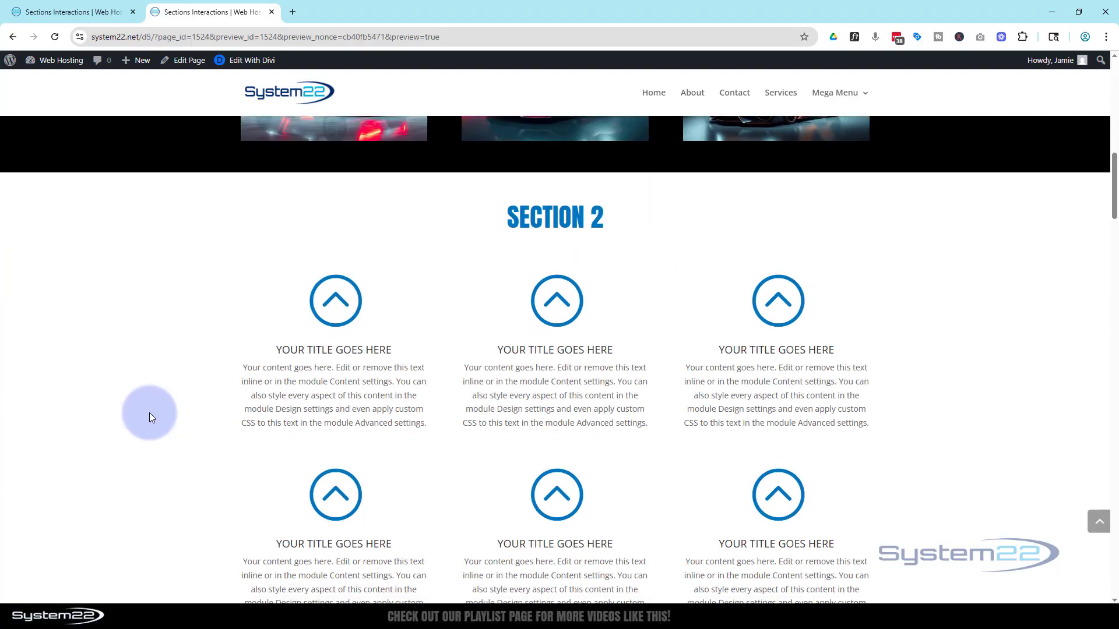
pyautogui.scroll(-5, 149, 412)
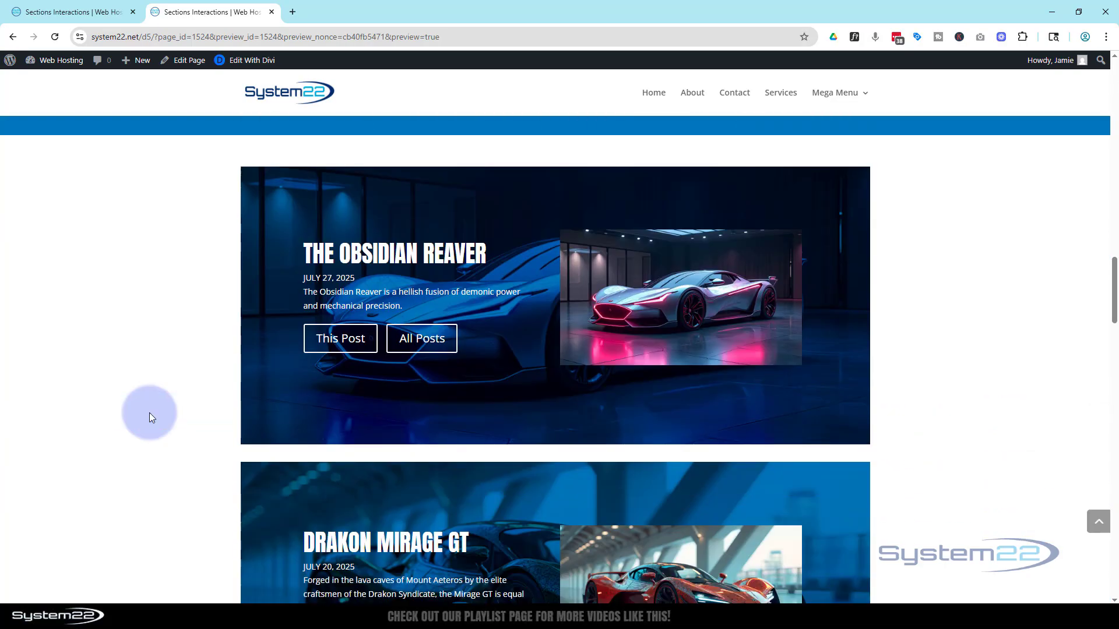
pyautogui.scroll(7, 149, 412)
pyautogui.scroll(10, 152, 414)
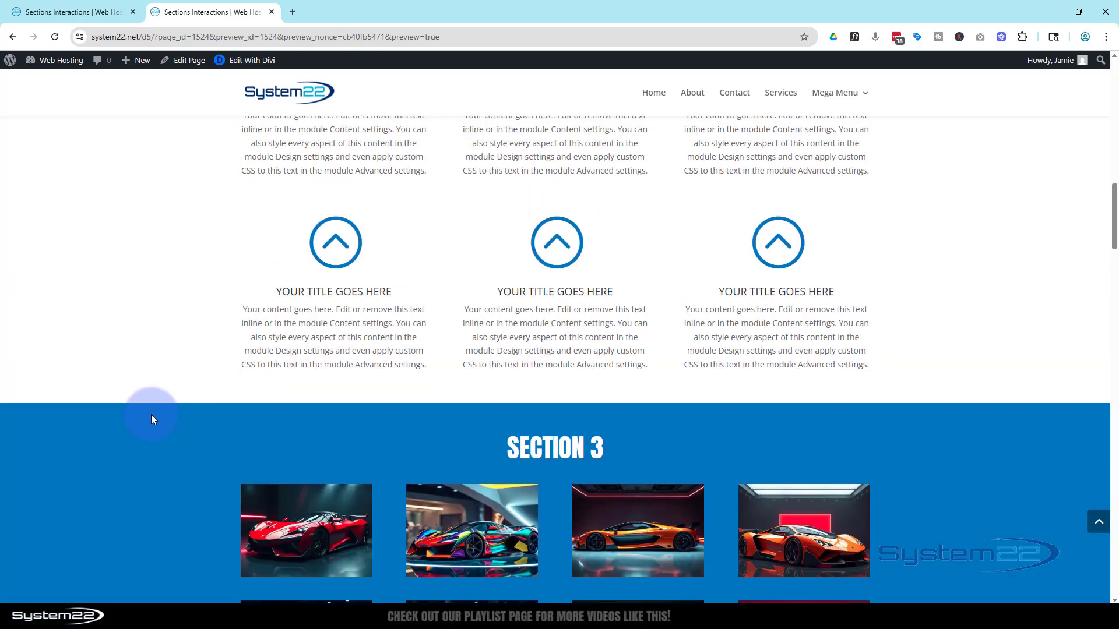
pyautogui.scroll(7, 152, 414)
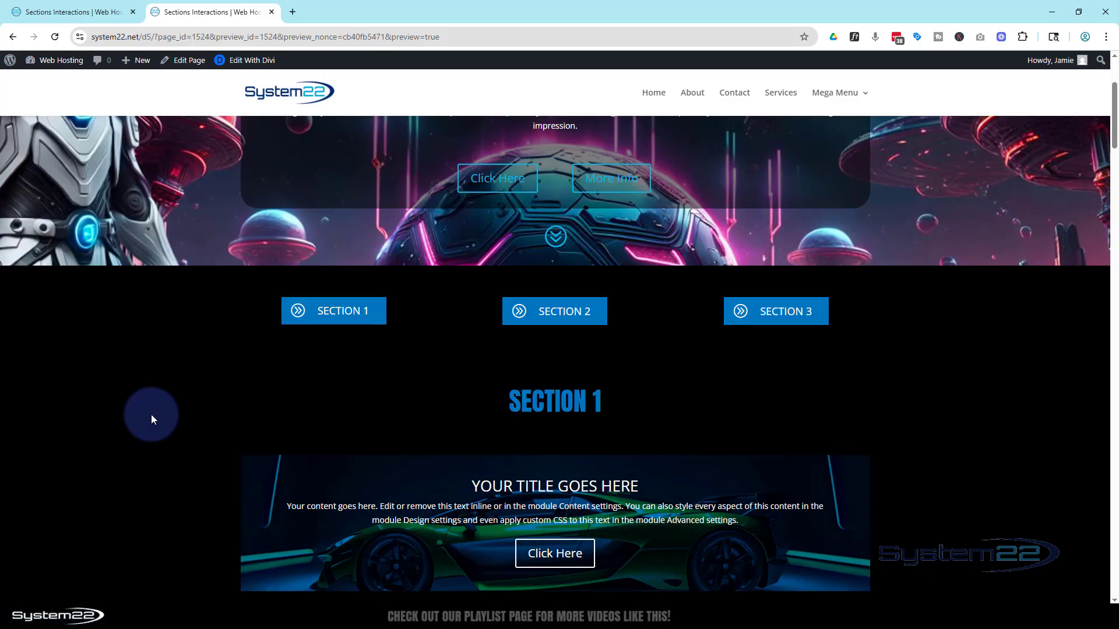
# Hide all three sections with their blurbs and check the remaining page content below the blurb row
pyautogui.scroll(1, 322, 419)
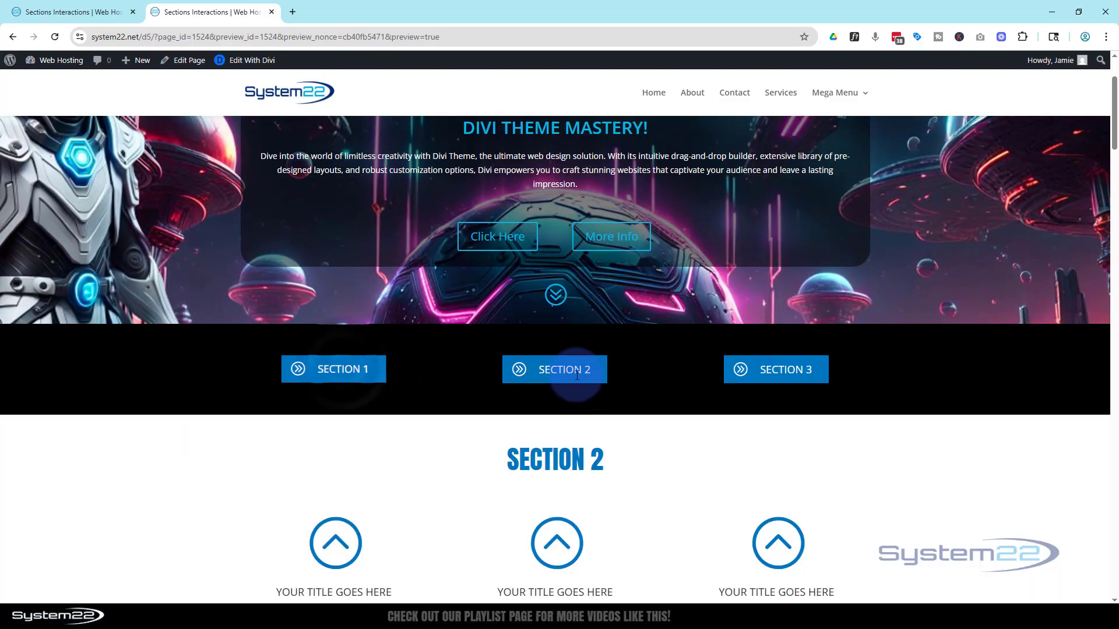
pyautogui.click(574, 373)
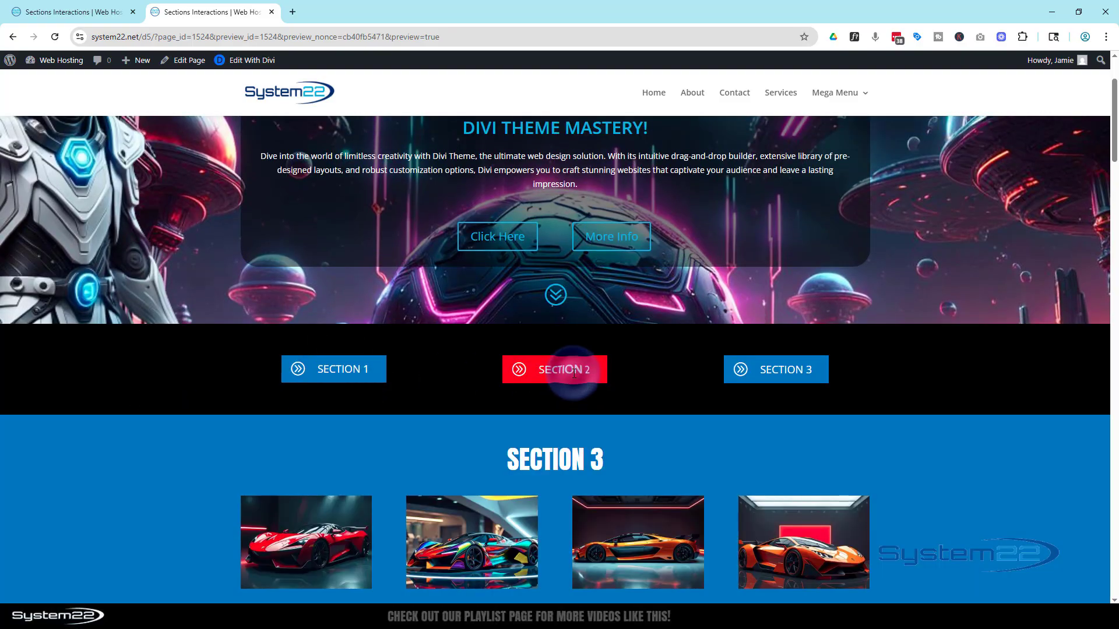
pyautogui.click(775, 369)
pyautogui.click(791, 373)
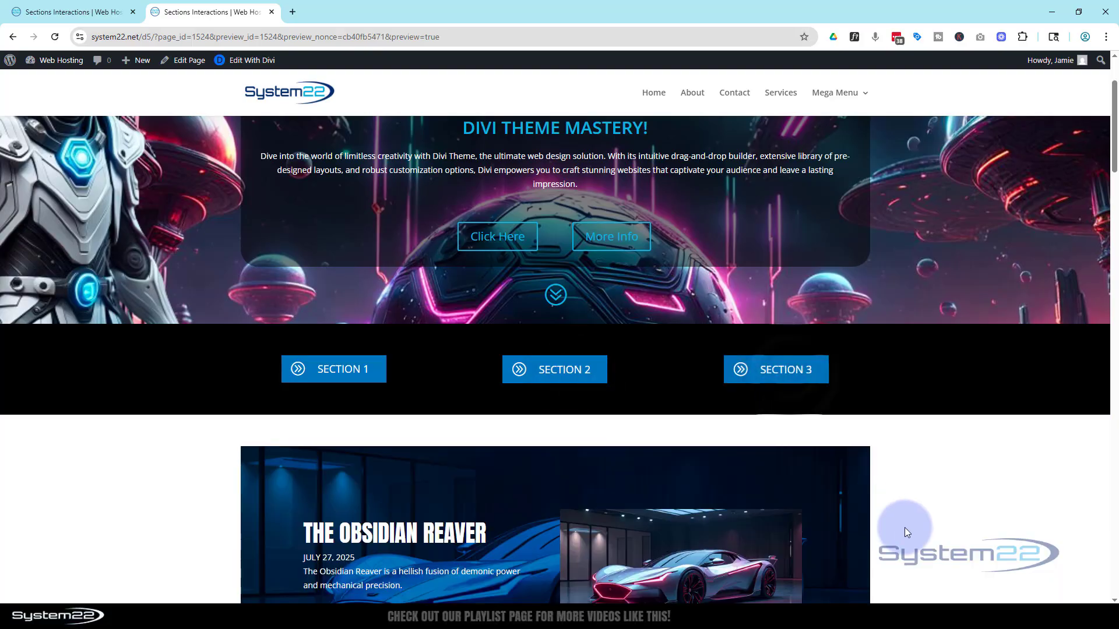
pyautogui.scroll(-7, 906, 523)
pyautogui.scroll(-6, 906, 521)
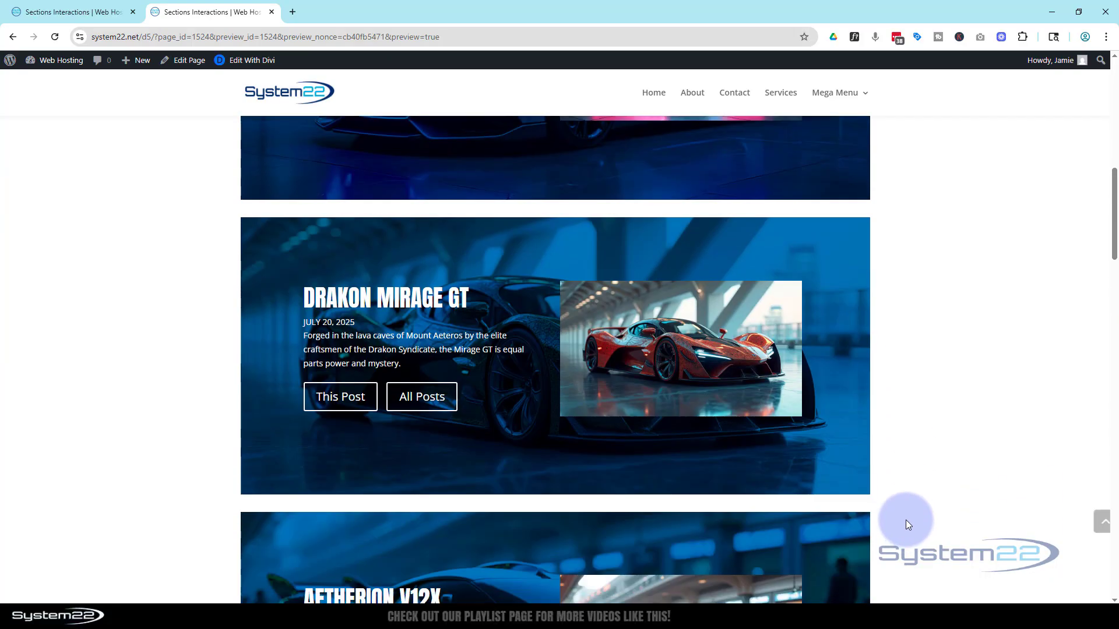
pyautogui.scroll(5, 905, 520)
pyautogui.scroll(6, 906, 519)
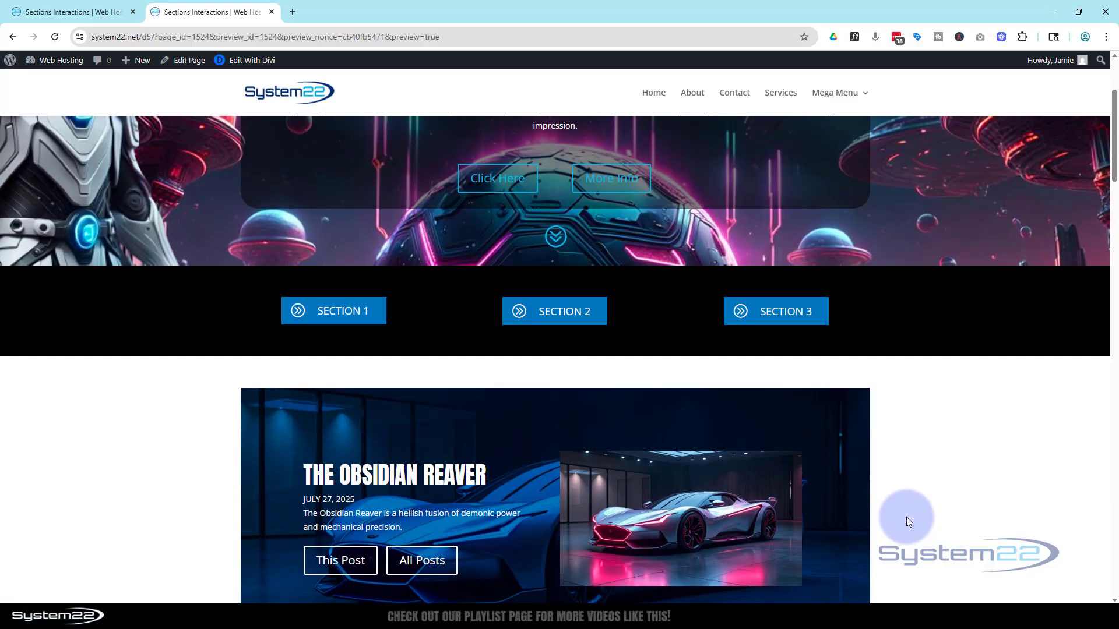
pyautogui.scroll(2, 906, 516)
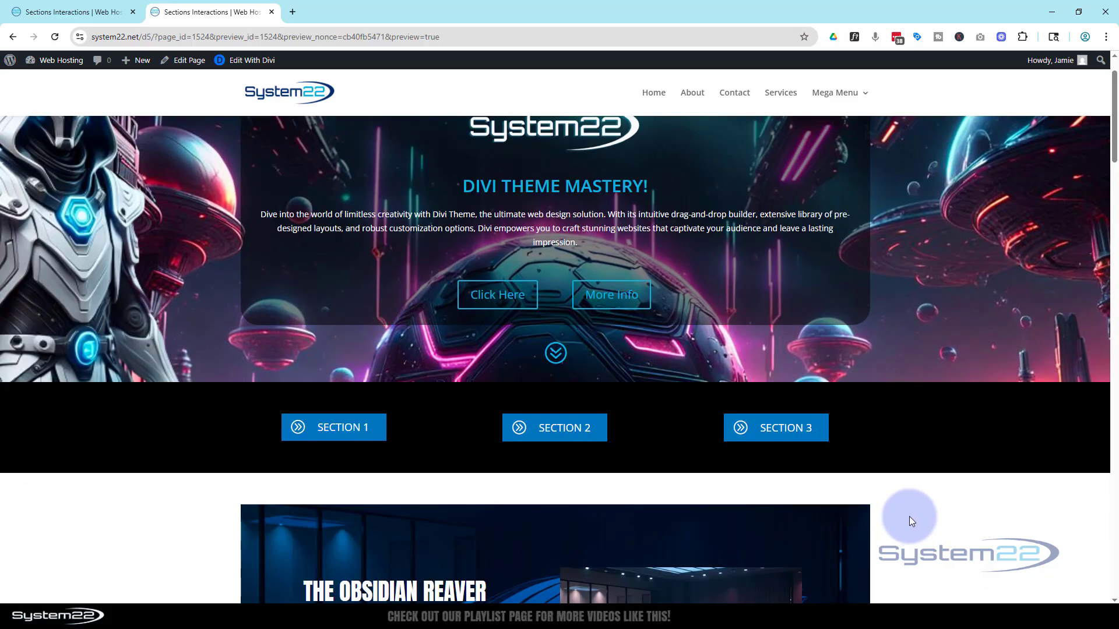
pyautogui.scroll(1, 977, 528)
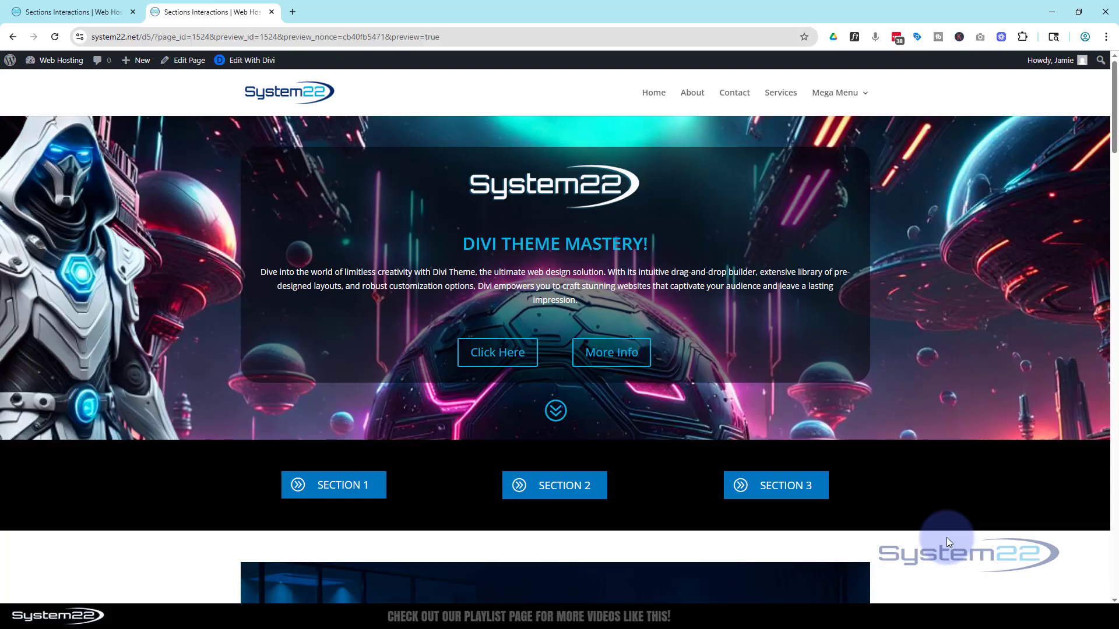
# Reveal Section 1 and Section 2 with their blurbs and inspect how their content sits above the posts
pyautogui.click(360, 492)
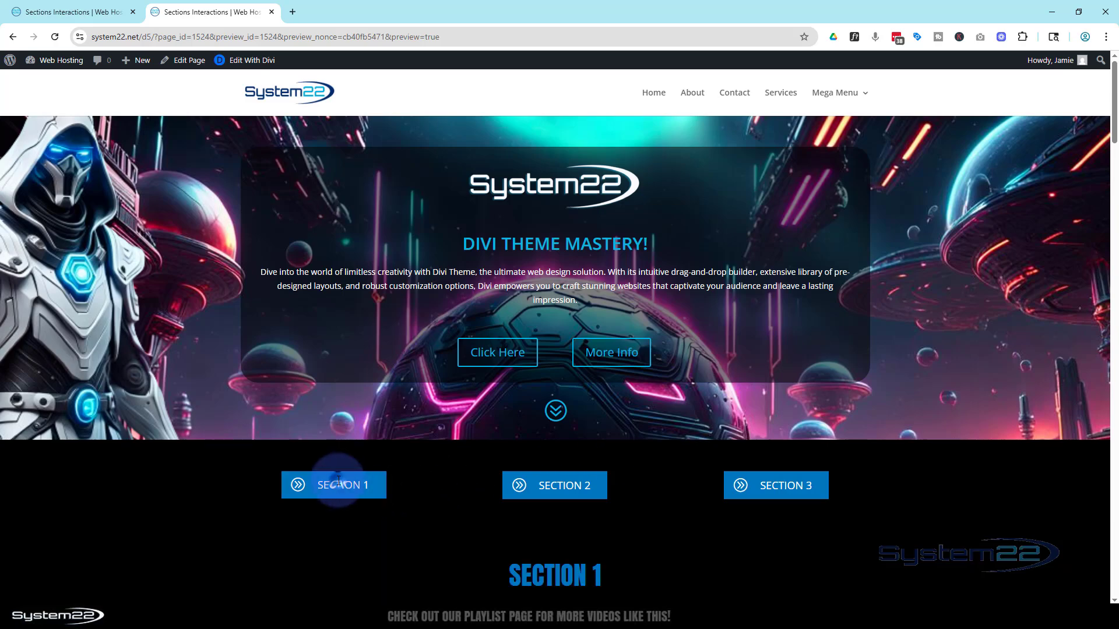
pyautogui.scroll(-2, 453, 418)
pyautogui.scroll(-4, 453, 417)
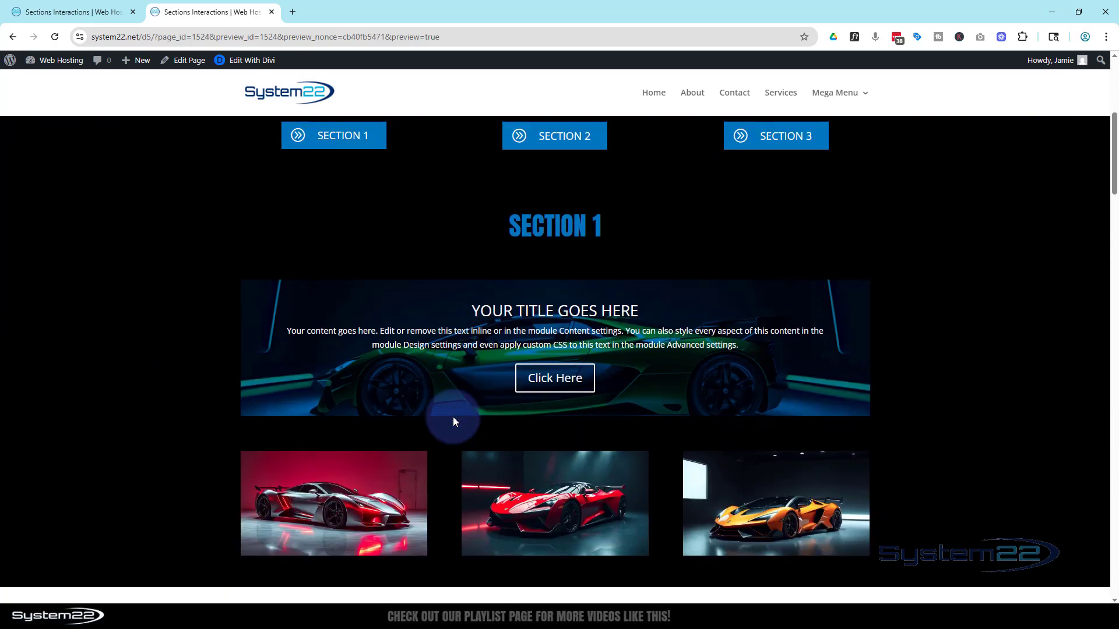
pyautogui.click(569, 140)
pyautogui.scroll(-5, 693, 333)
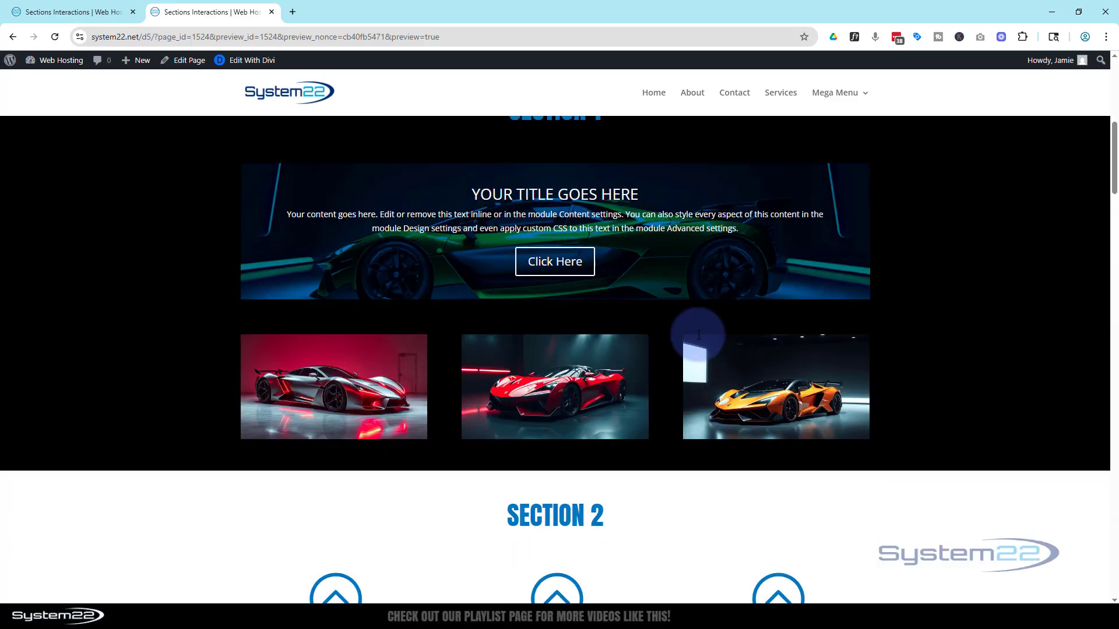
pyautogui.scroll(-5, 698, 334)
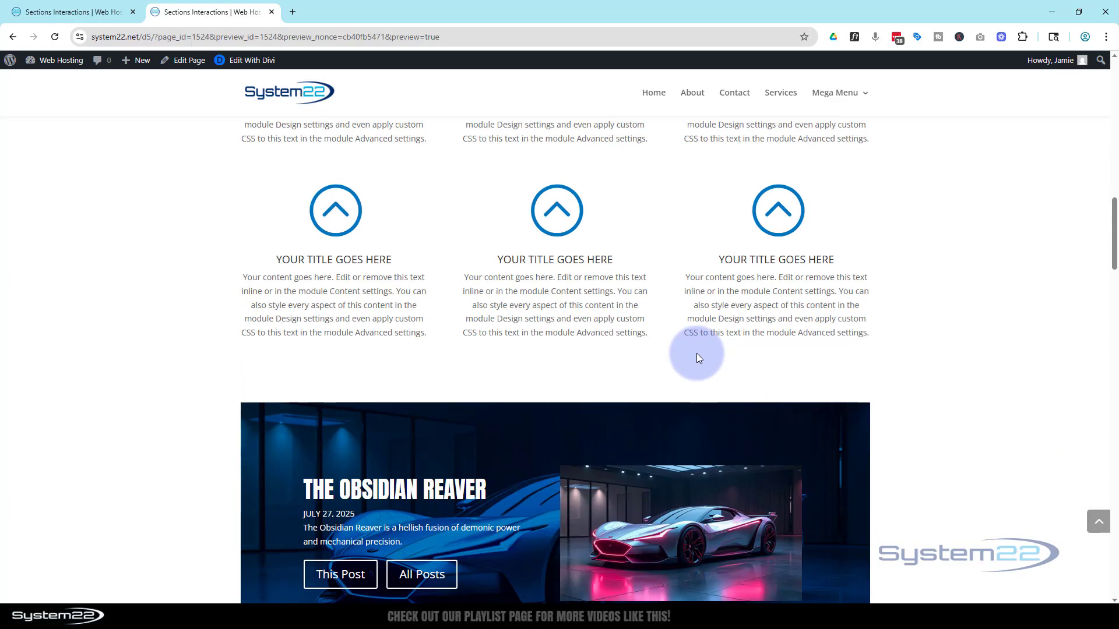
pyautogui.scroll(8, 698, 353)
pyautogui.scroll(5, 699, 353)
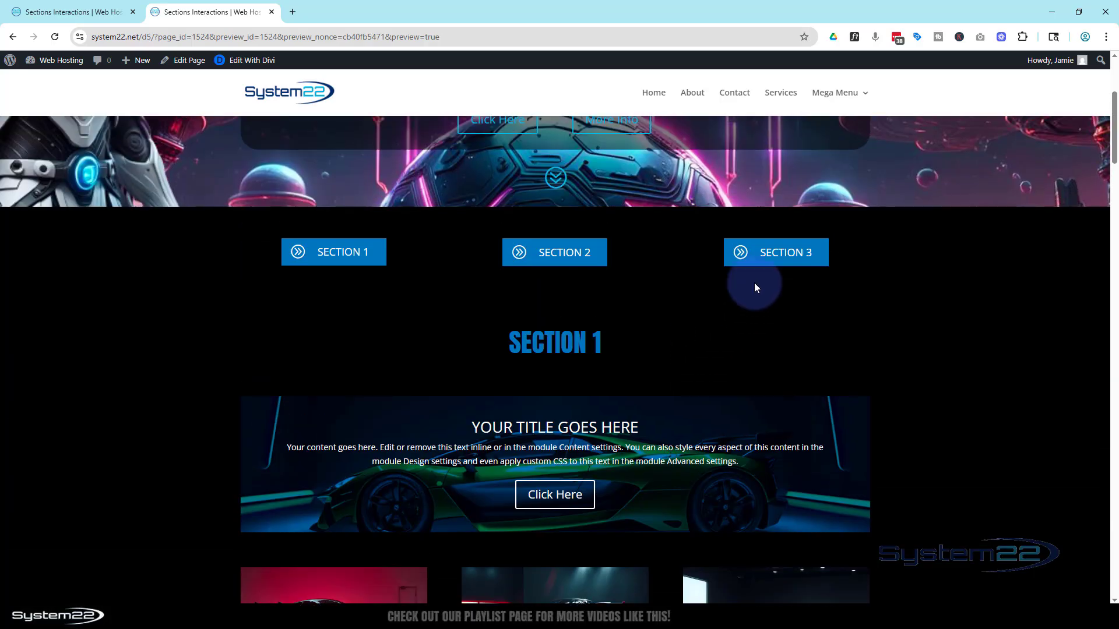
# Reveal Section 3 with its blurb and check its image gallery beneath the two open sections
pyautogui.click(776, 254)
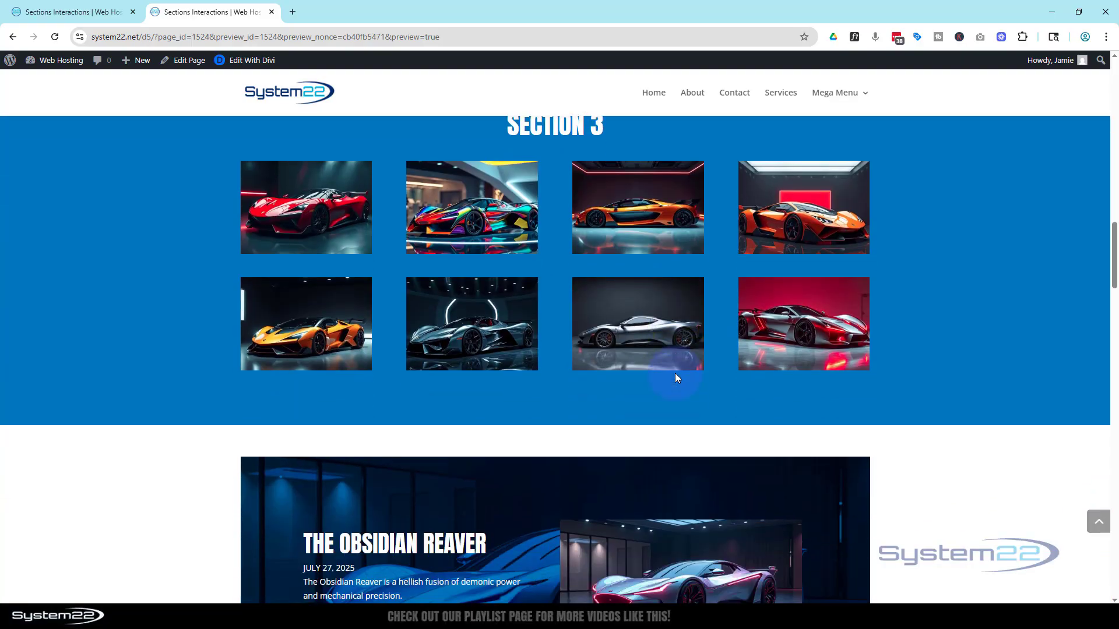
pyautogui.scroll(8, 674, 378)
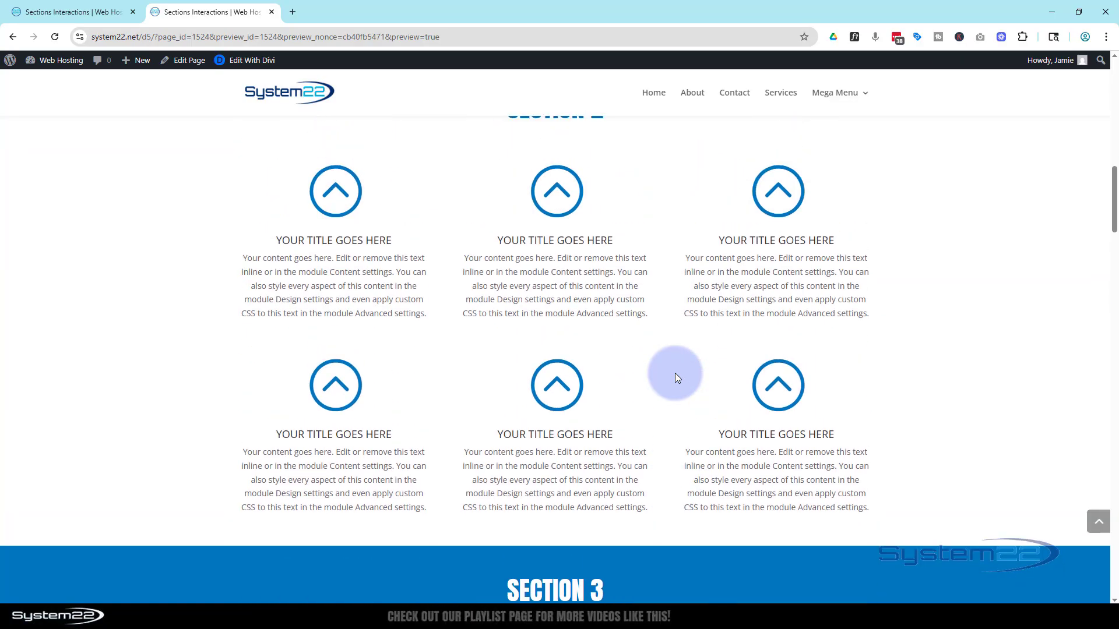
pyautogui.scroll(8, 675, 377)
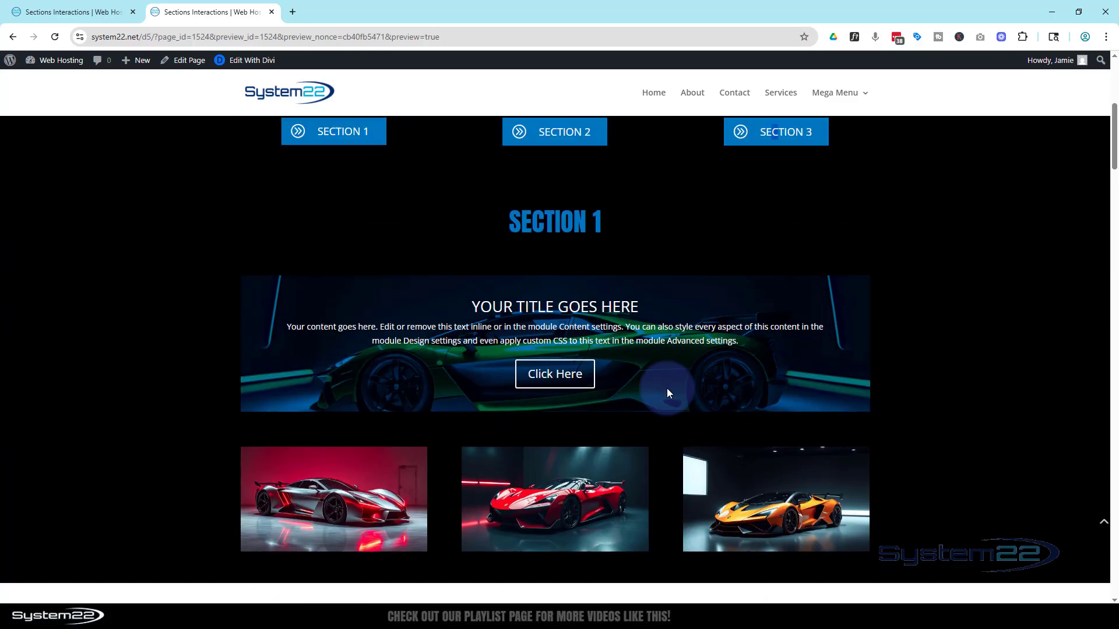
pyautogui.scroll(3, 667, 388)
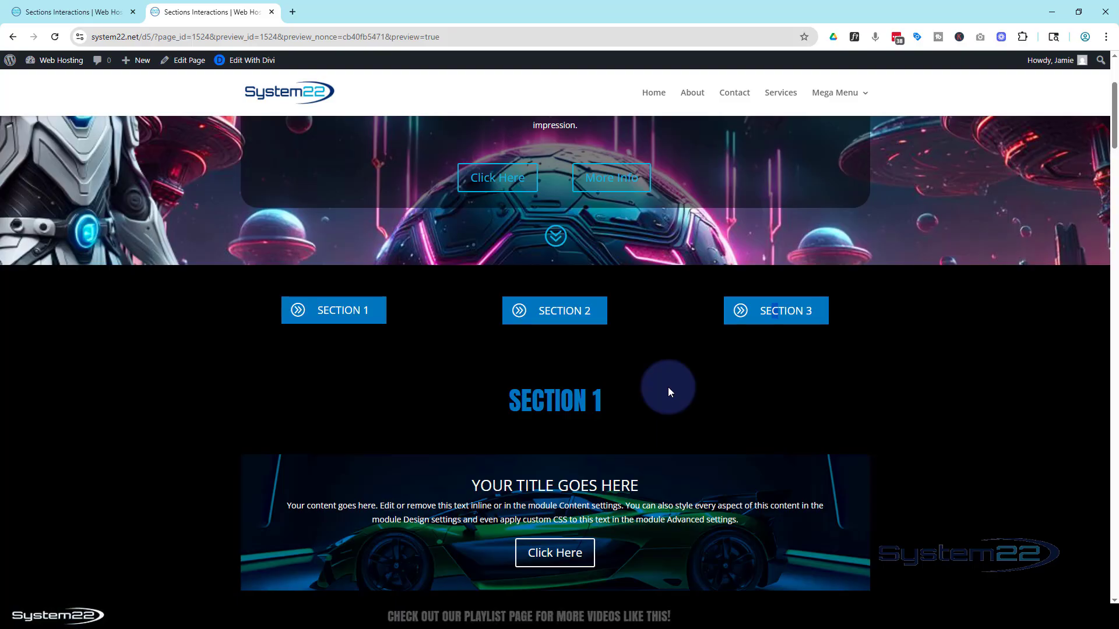
pyautogui.scroll(3, 655, 412)
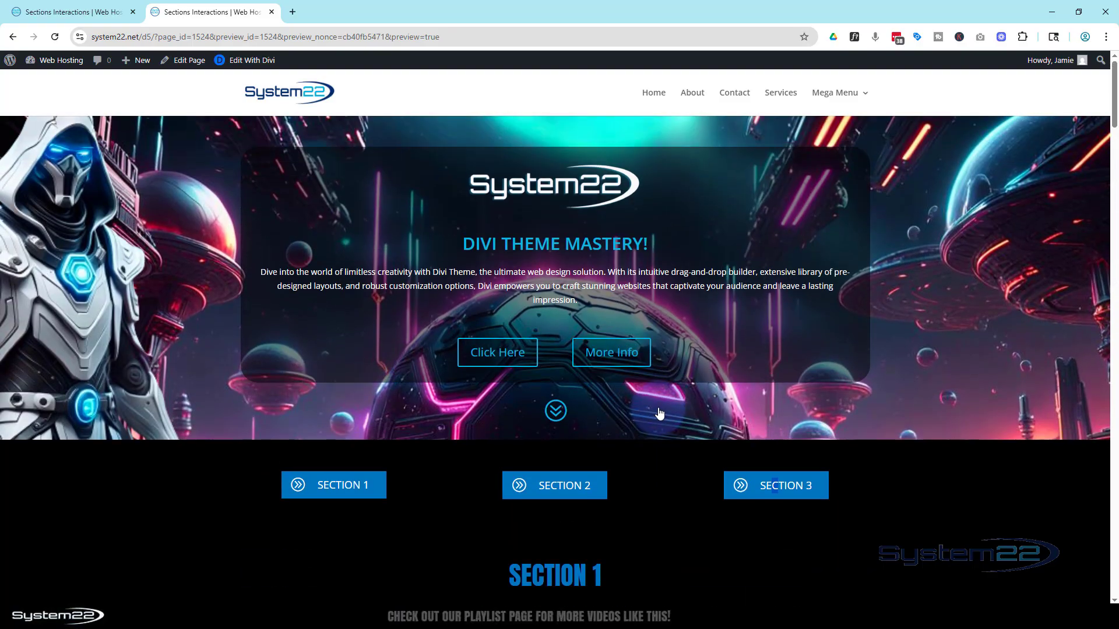
# Review the whole previewed page with all three sections open, from the hero down to the posts and back
pyautogui.scroll(-3, 659, 413)
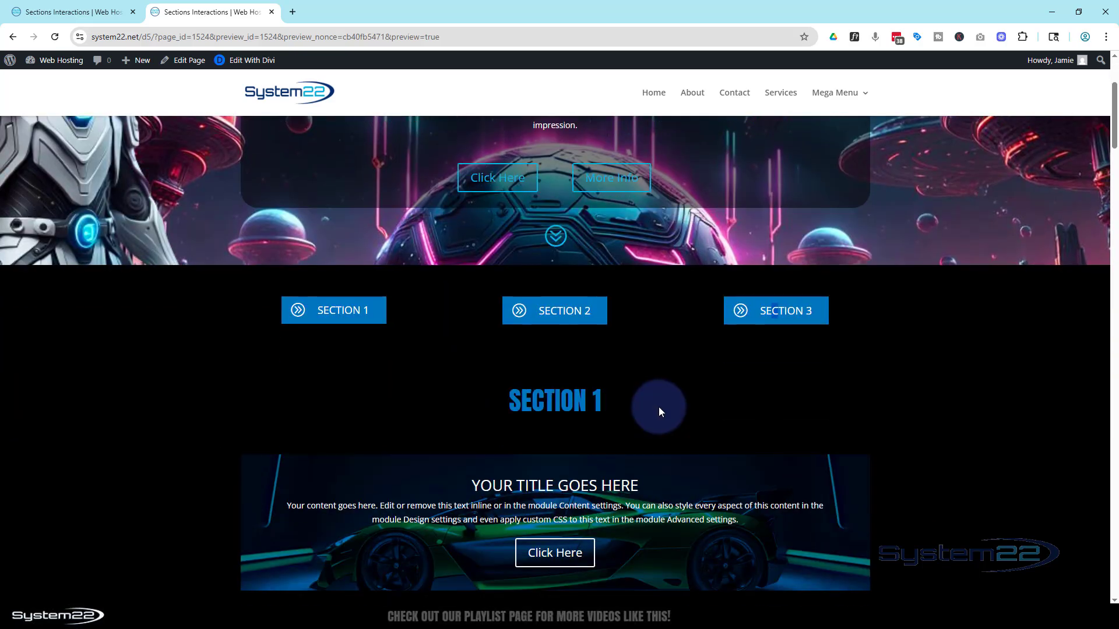
pyautogui.scroll(-7, 659, 411)
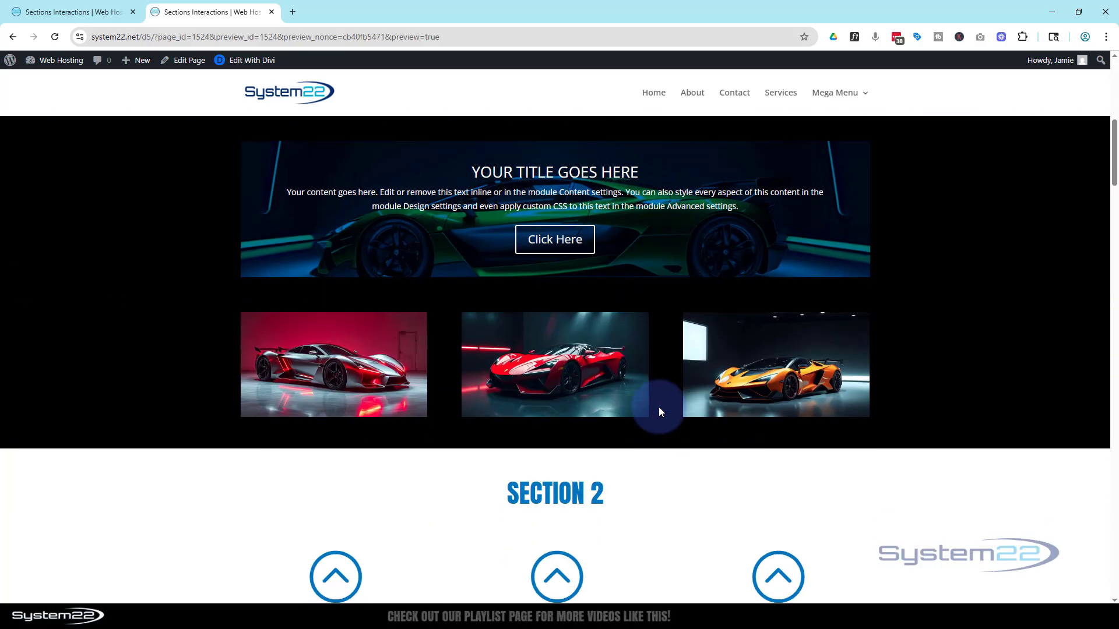
pyautogui.scroll(-5, 658, 412)
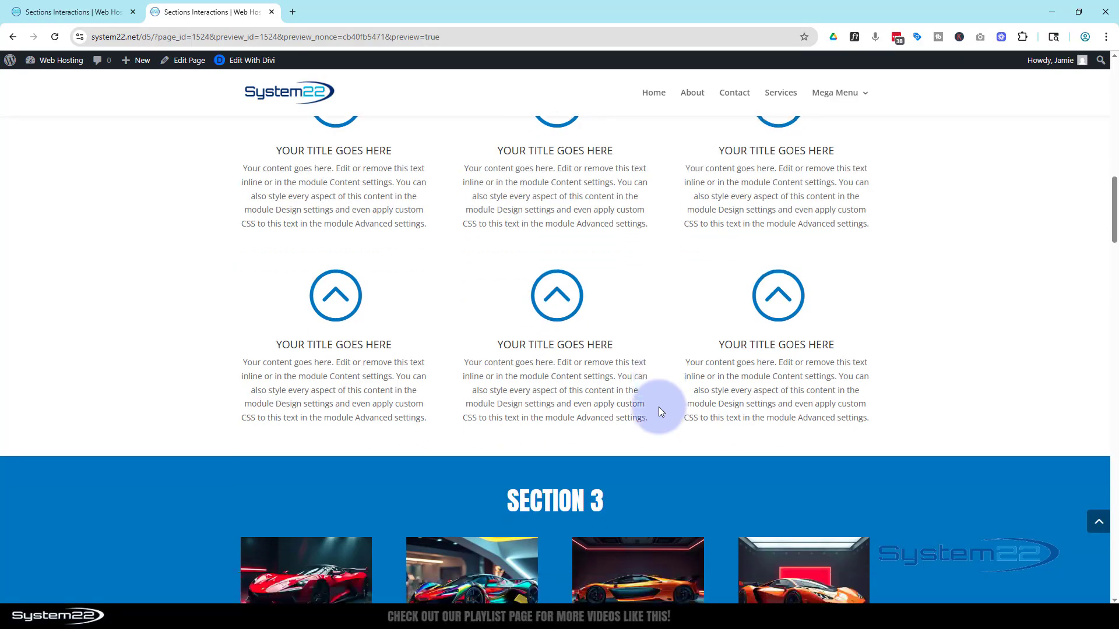
pyautogui.scroll(-6, 659, 412)
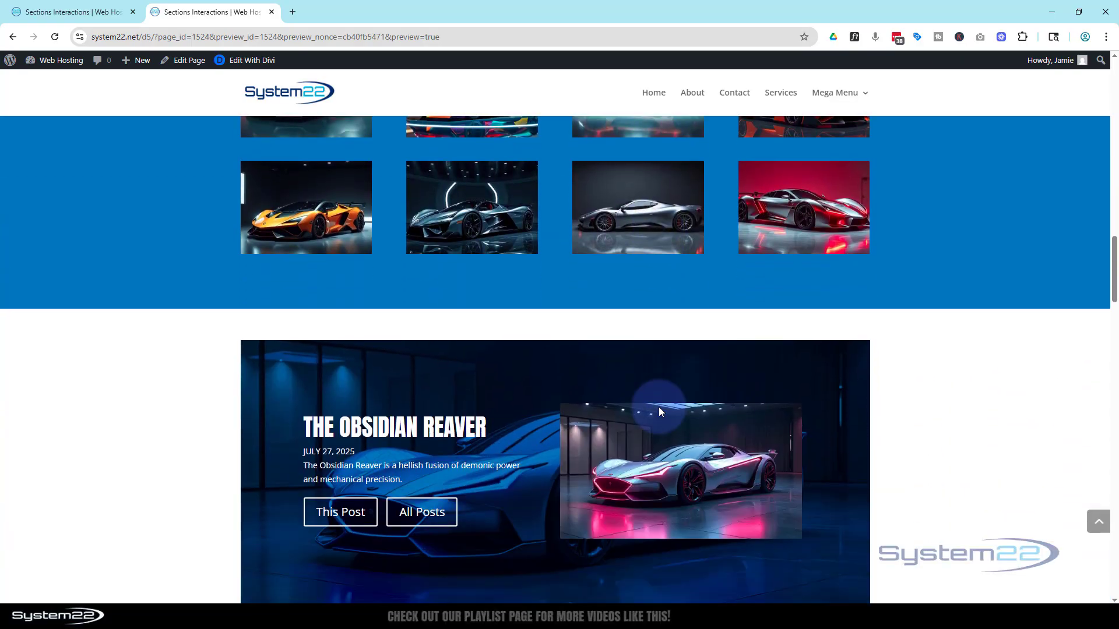
pyautogui.scroll(10, 659, 407)
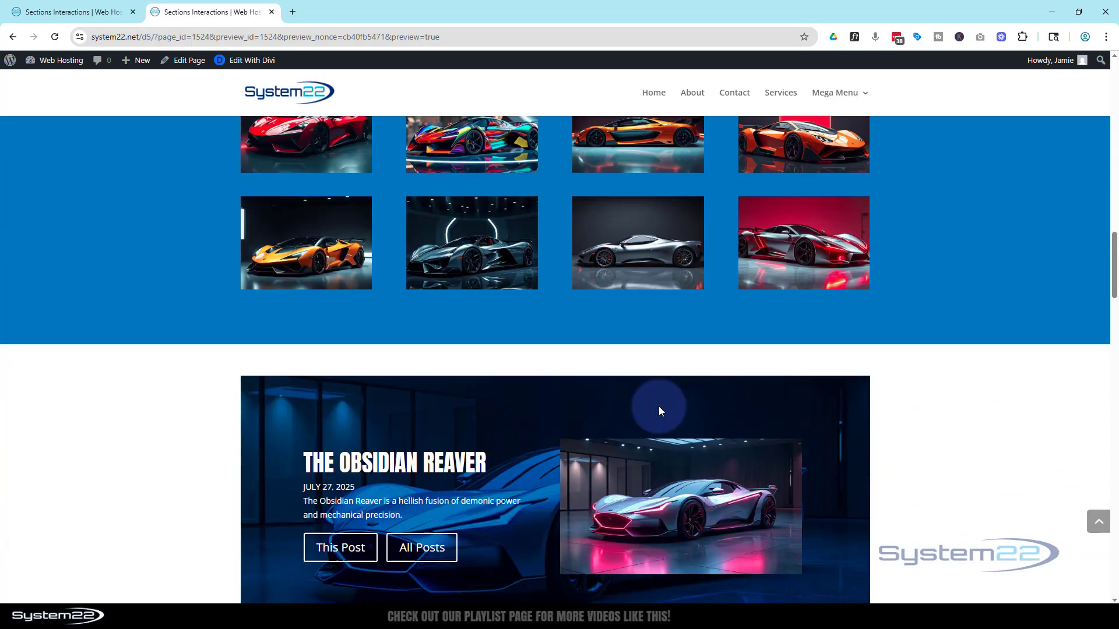
pyautogui.scroll(12, 662, 411)
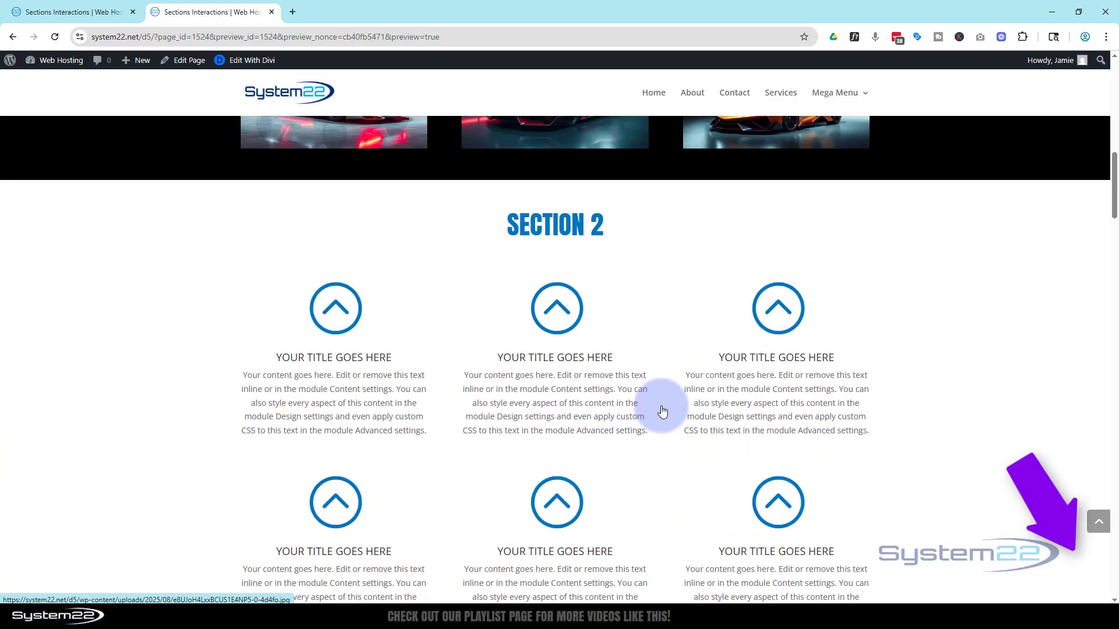
pyautogui.scroll(4, 661, 410)
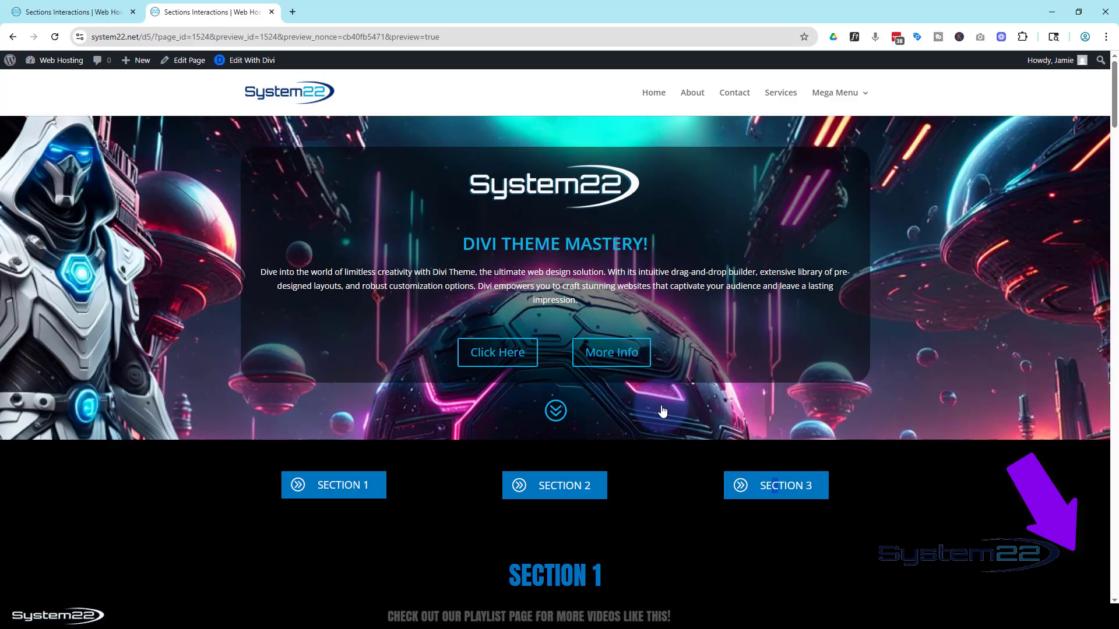
# Close Section 1, Section 2 and Section 3 with their blurbs and review the car posts beneath them down to the footer
pyautogui.click(353, 483)
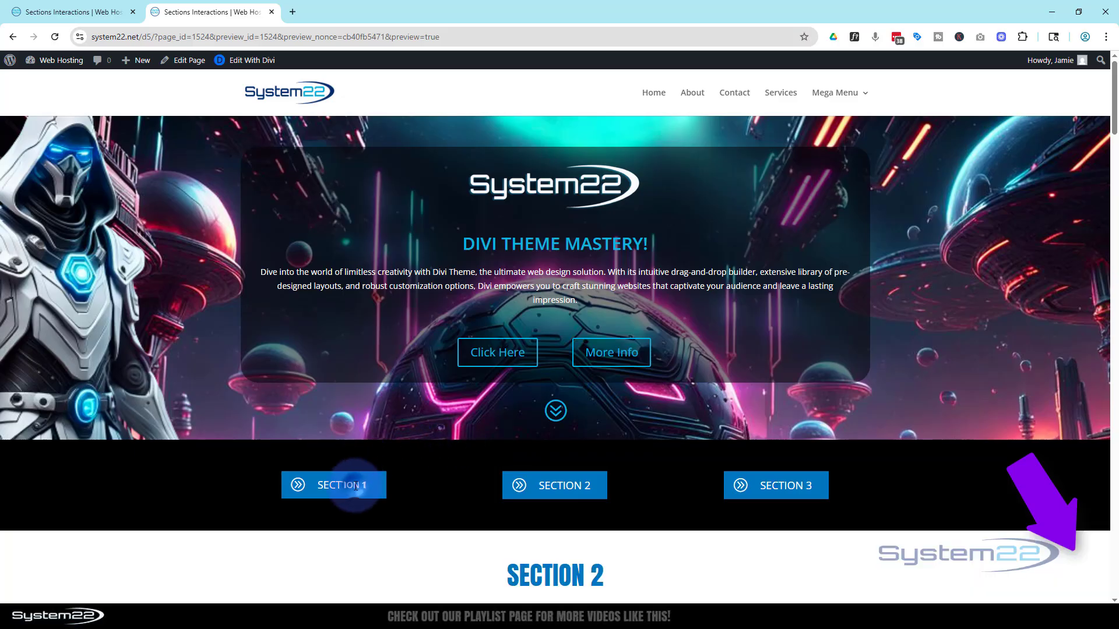
pyautogui.click(570, 492)
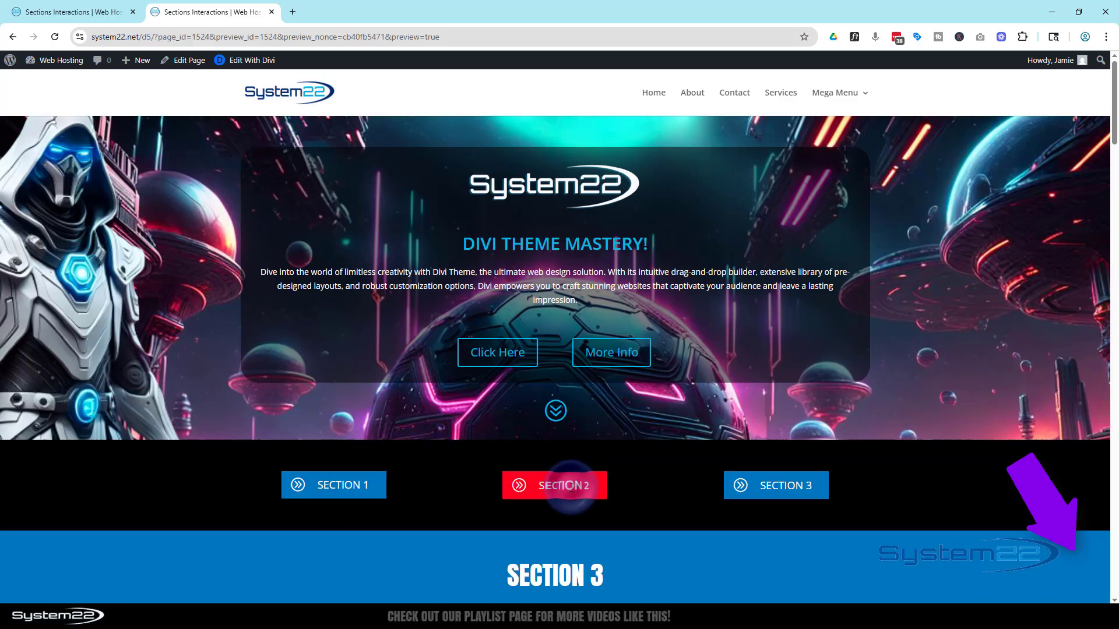
pyautogui.click(772, 485)
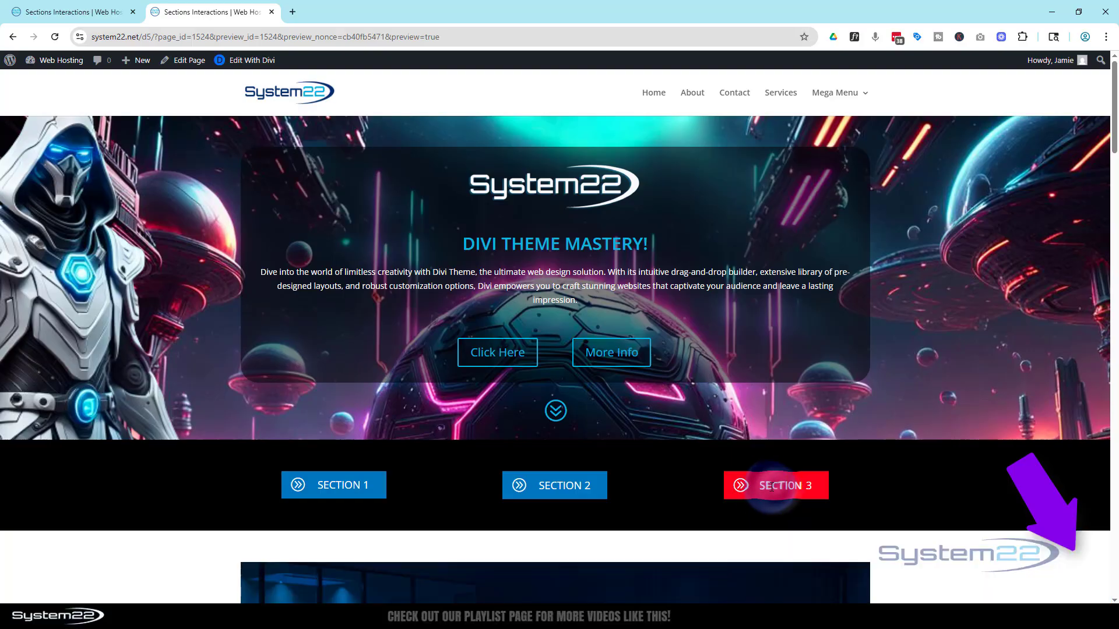
pyautogui.scroll(-3, 702, 482)
pyautogui.scroll(-13, 701, 482)
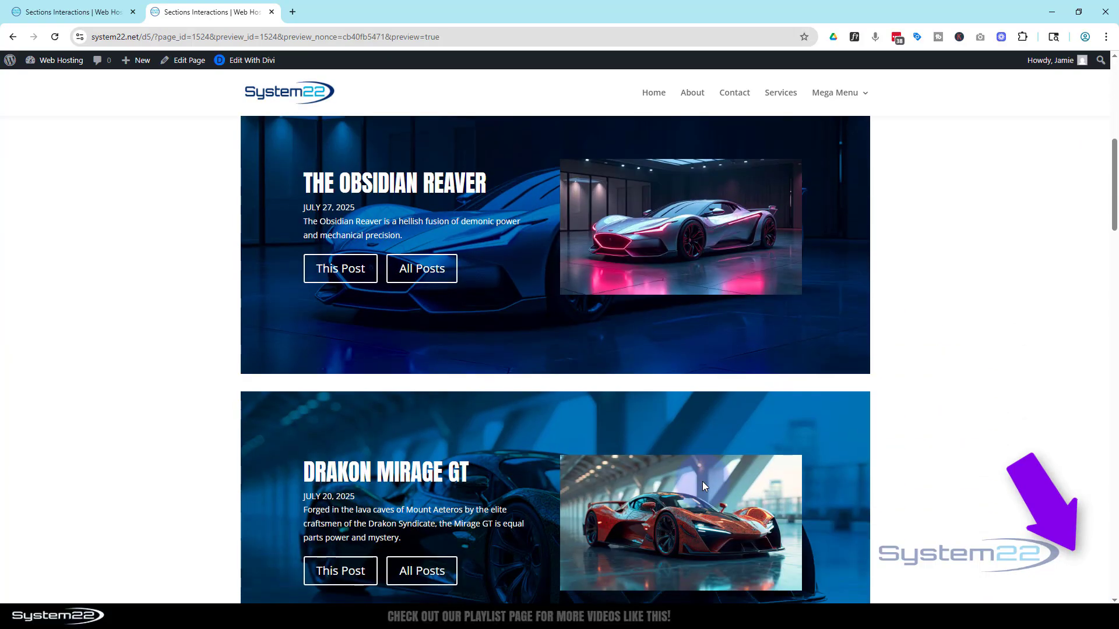
pyautogui.scroll(-11, 703, 484)
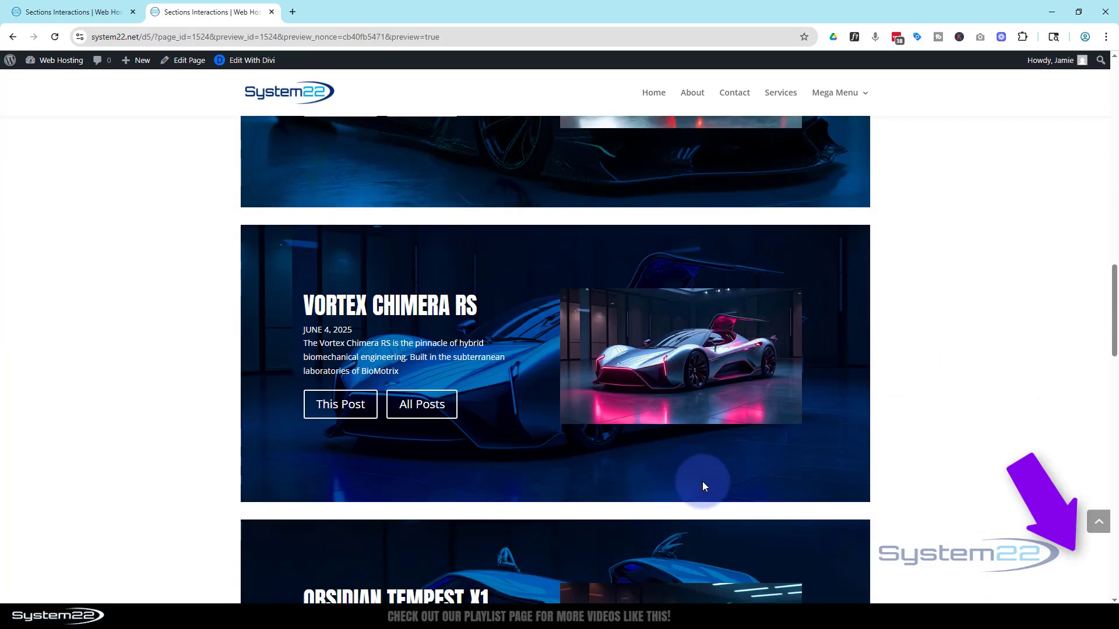
pyautogui.scroll(-11, 703, 485)
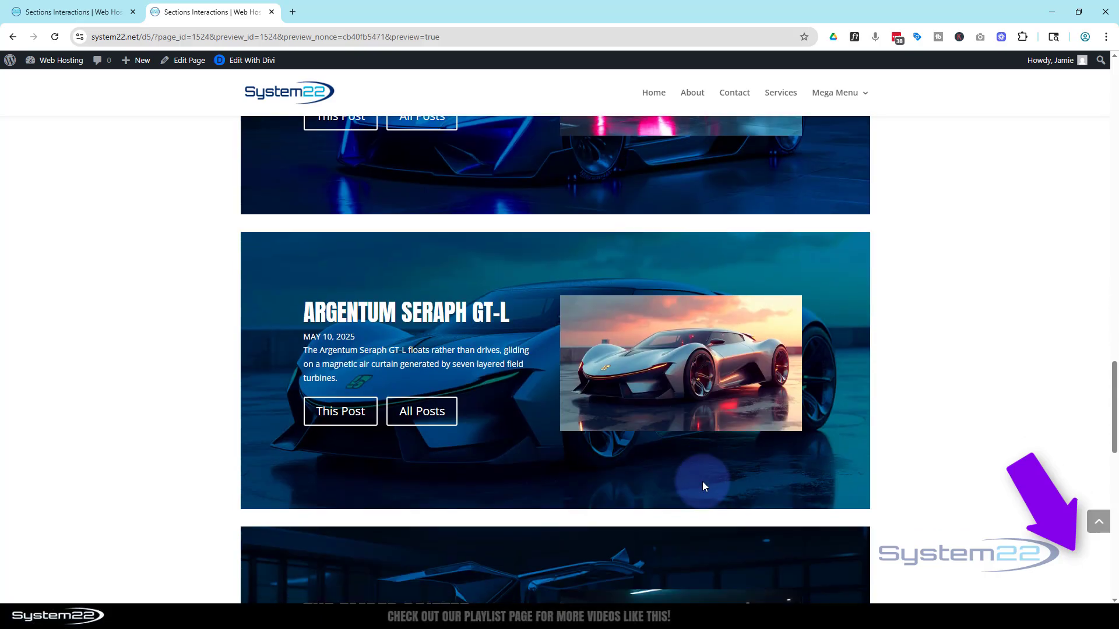
pyautogui.scroll(-9, 703, 486)
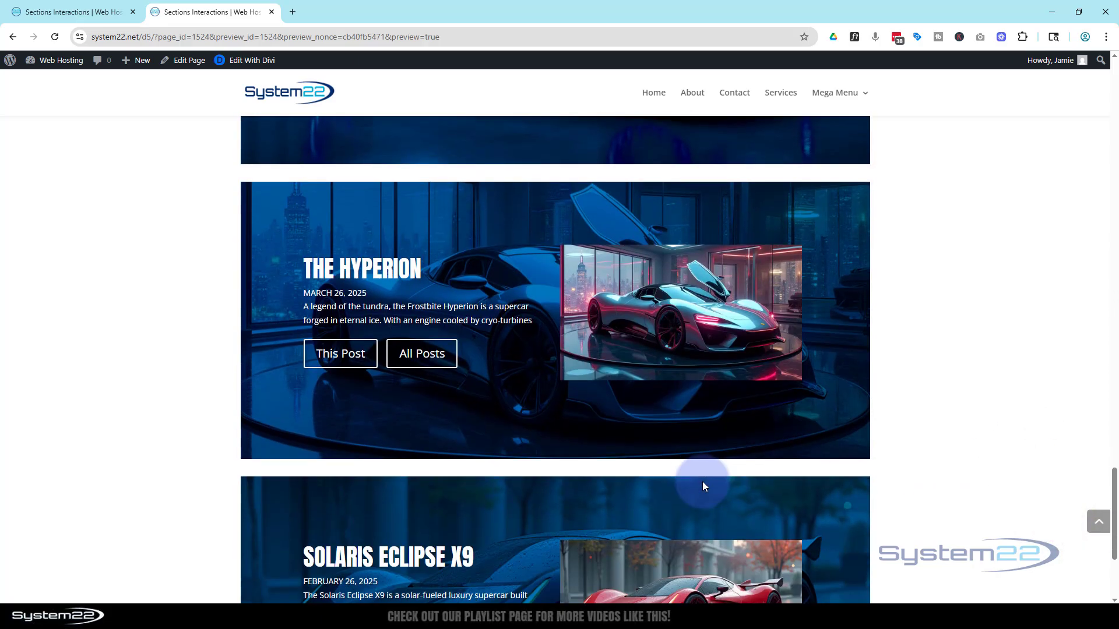
pyautogui.scroll(-1, 702, 482)
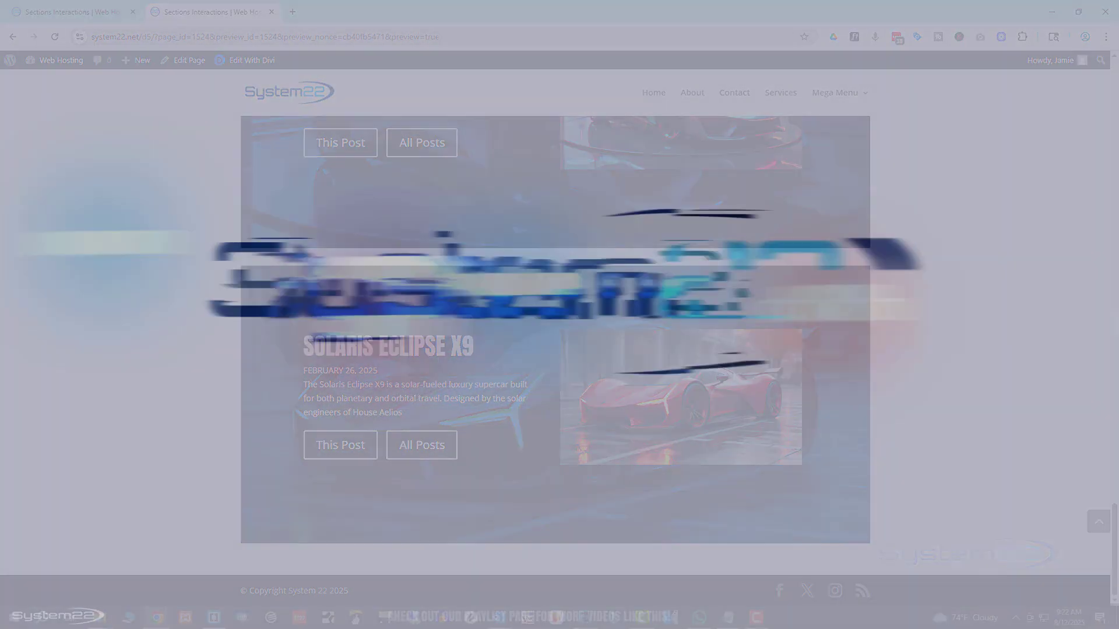